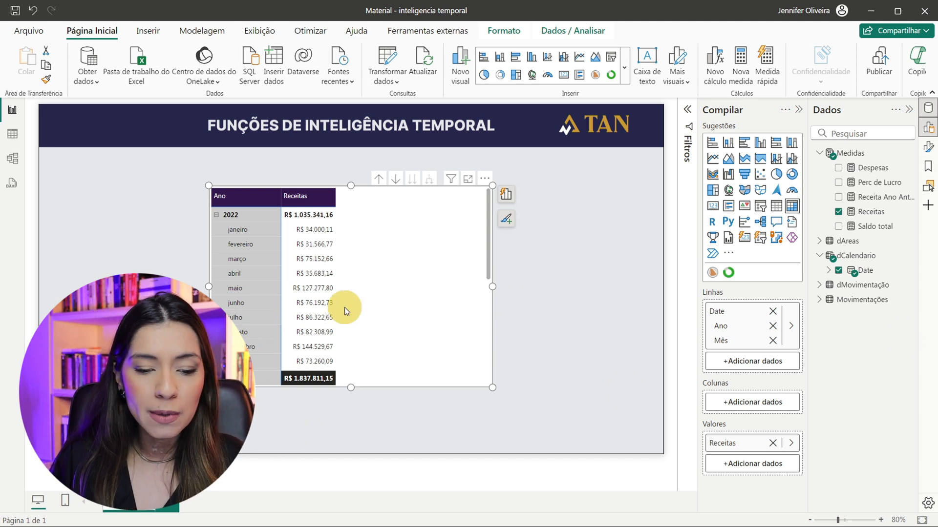
- Examine the monthly Receitas values for 2022 in the matrix, starting from janeiro
scroll(345, 308, "up", 4)
scroll(477, 362, "right", 2)
scroll(478, 363, "down", 2)
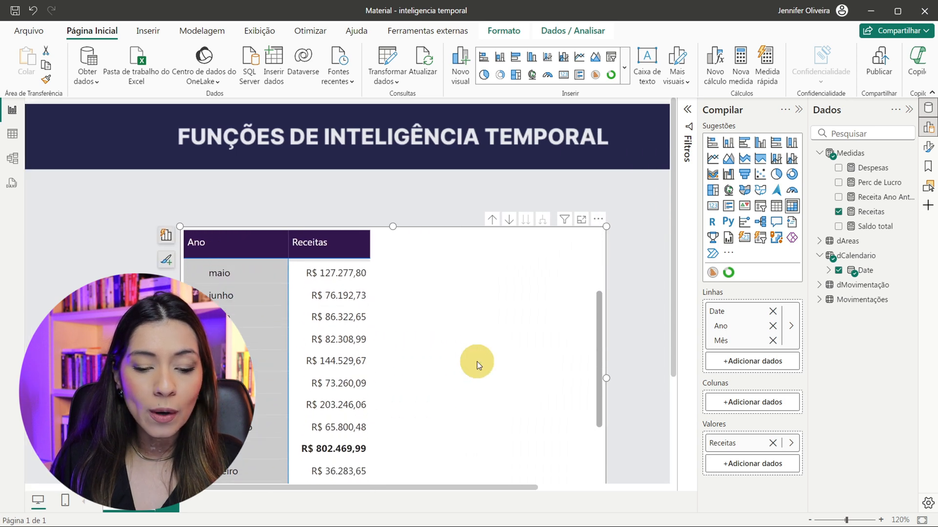
scroll(477, 361, "up", 2)
scroll(473, 178, "down", 3)
scroll(473, 178, "right", 2)
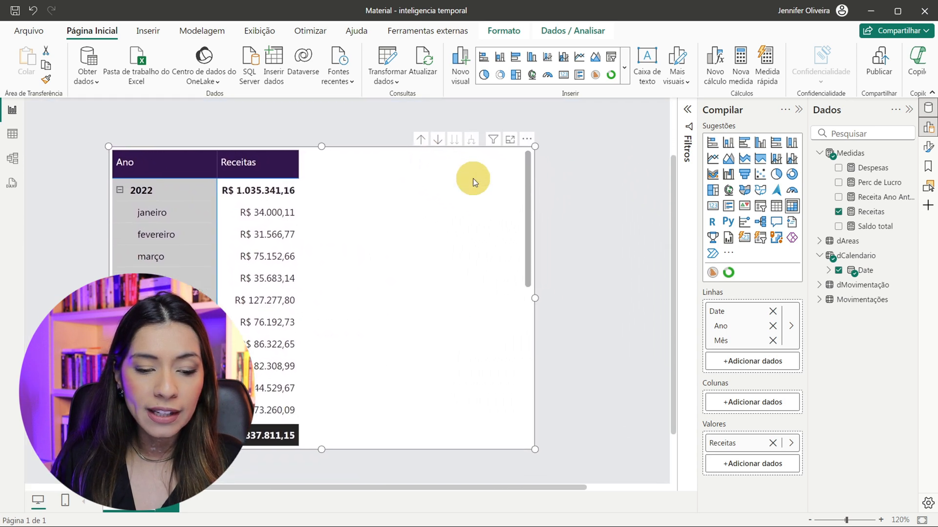
scroll(628, 283, "down", 1)
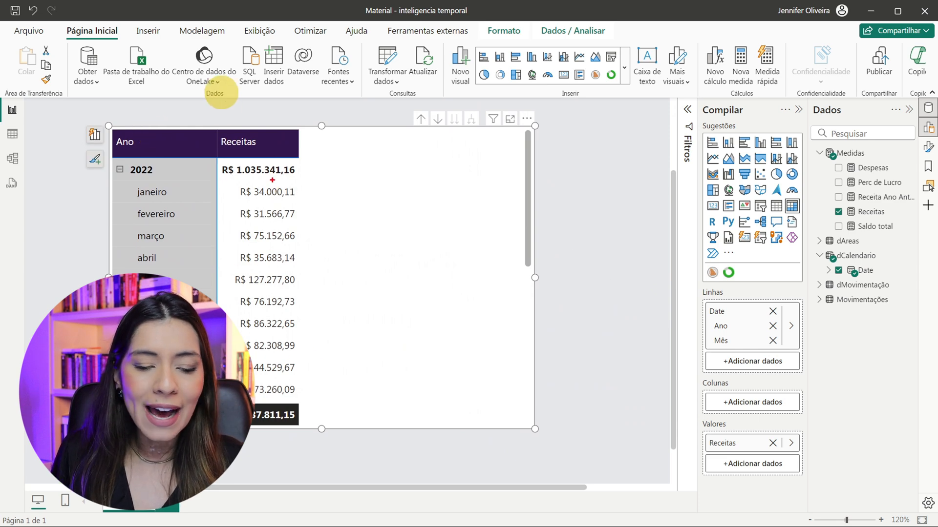
left_click_drag(232, 181, 398, 203)
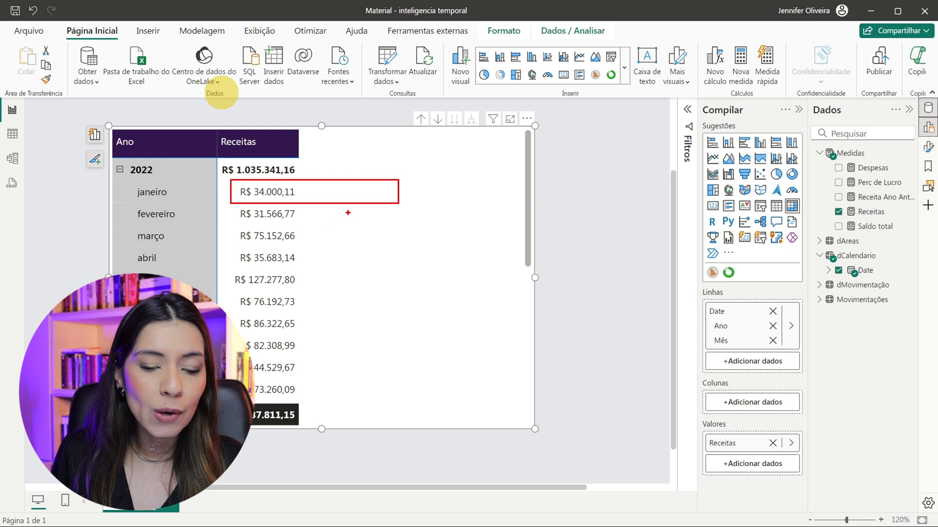
mouse_move(340, 224)
left_mouse_down()
mouse_move(353, 210)
mouse_move(351, 225)
mouse_move(362, 216)
left_mouse_up()
key("ctrl+z")
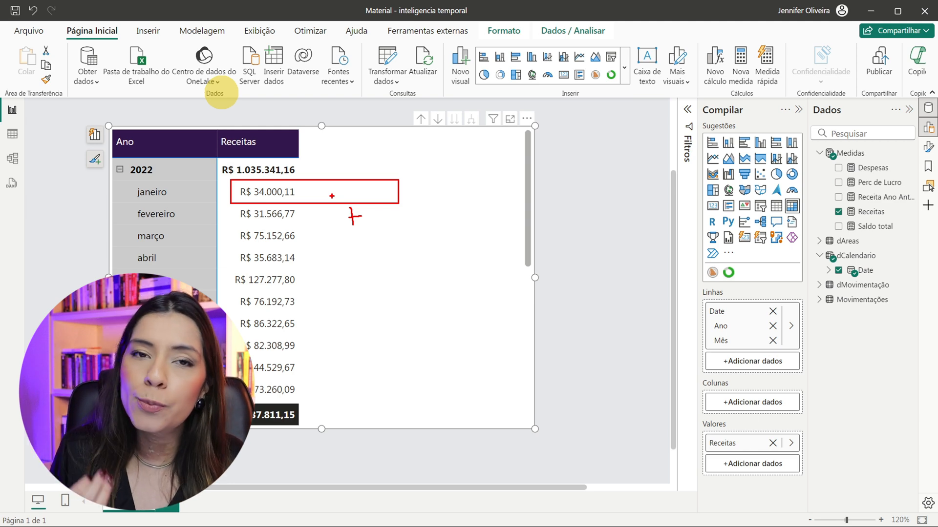
key("Escape")
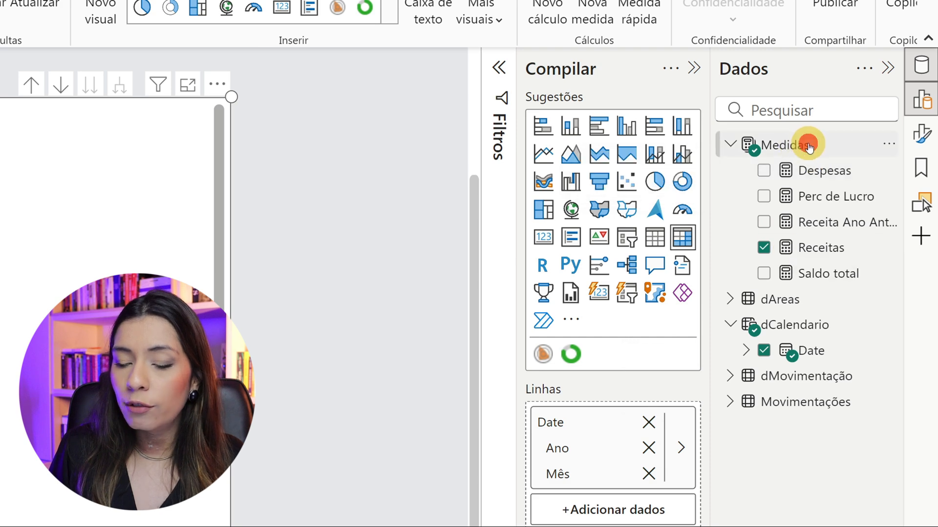
- Create a new measure in the Medidas table and name it Receita Acumulada (Ano)
right_click(809, 145)
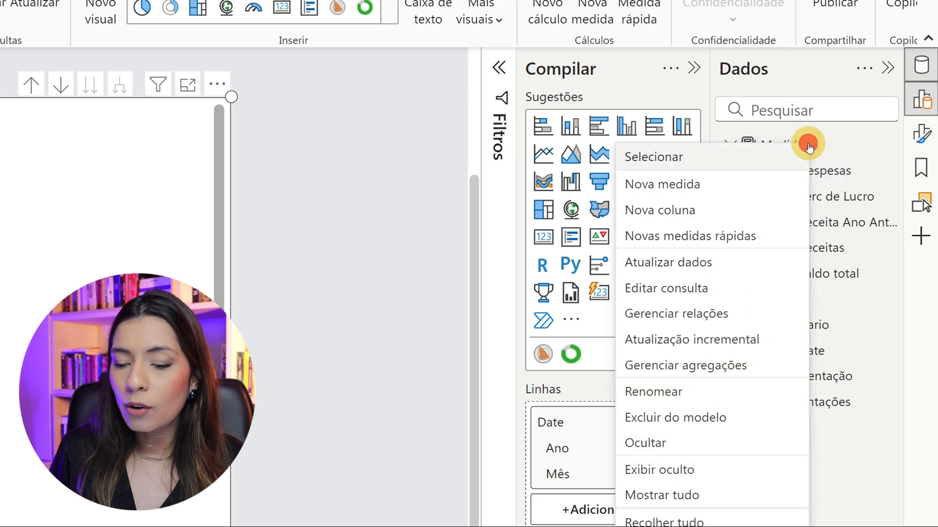
left_click(693, 183)
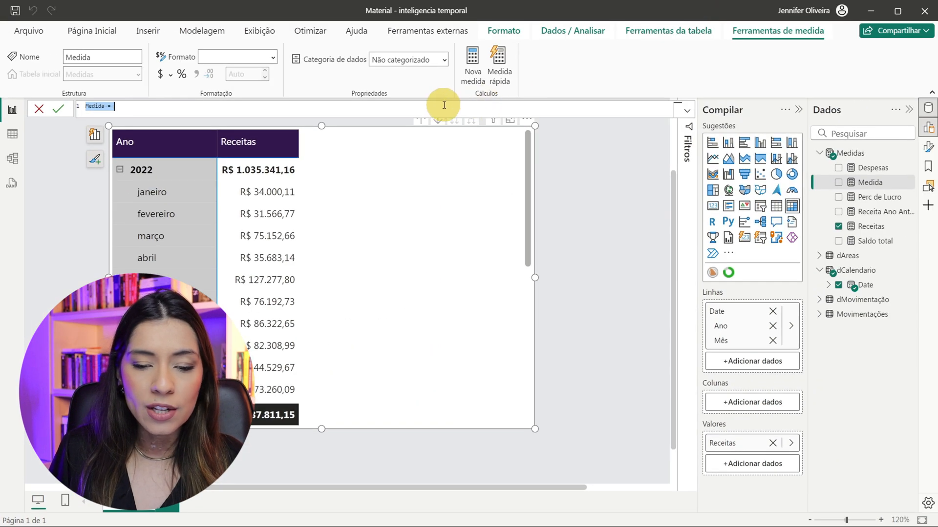
scroll(128, 110, "up", 3)
scroll(128, 111, "up", 4)
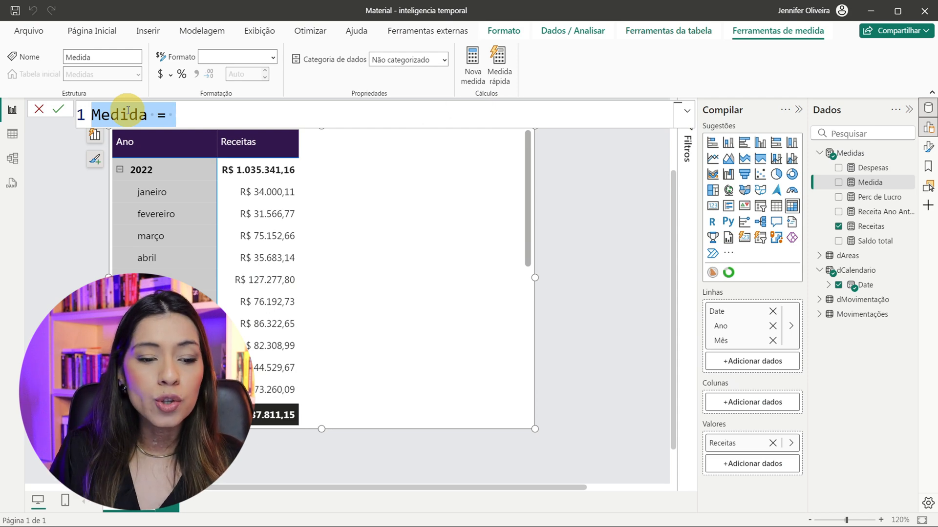
left_click_drag(128, 110, 167, 112)
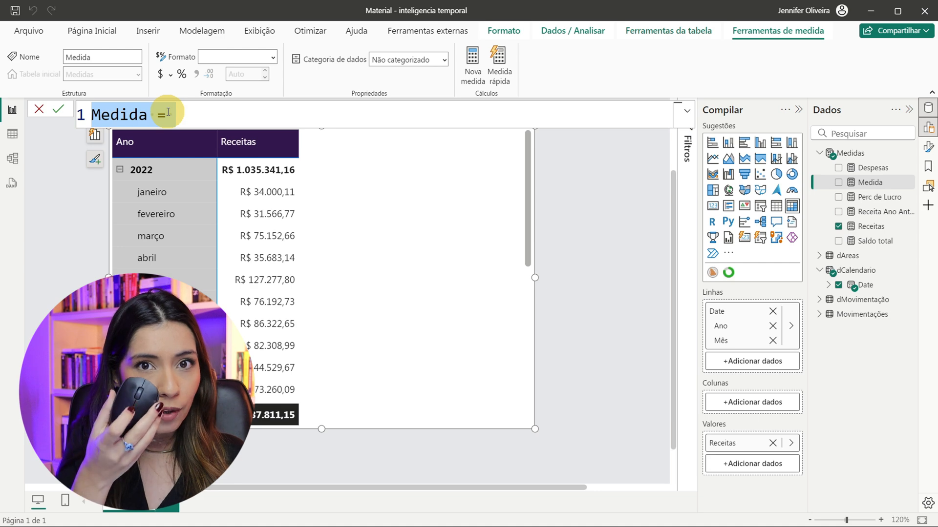
double_click(141, 114)
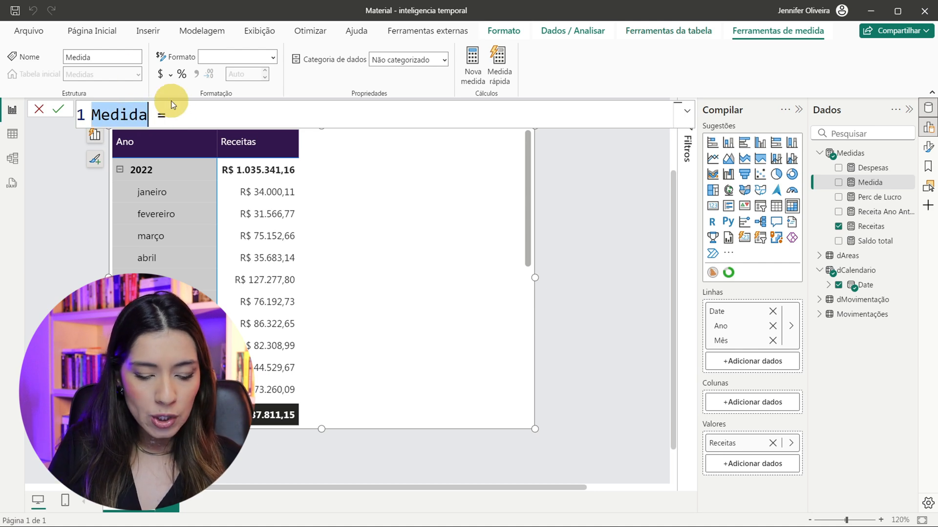
type("Receita ")
type("Acumulada")
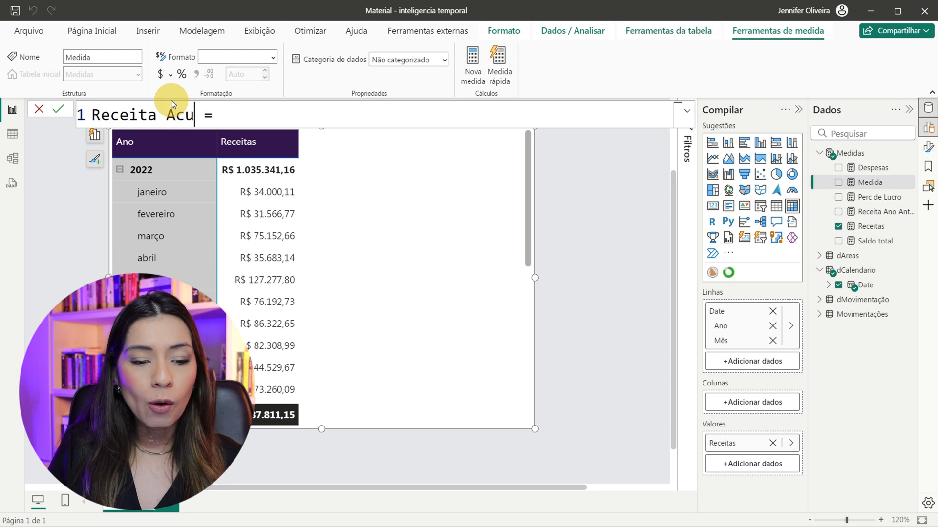
type(" (Ano")
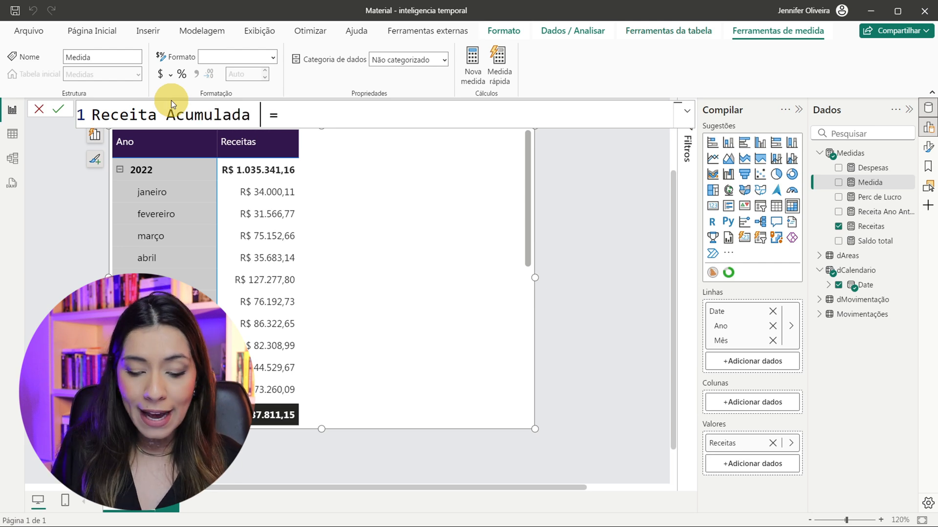
type(")")
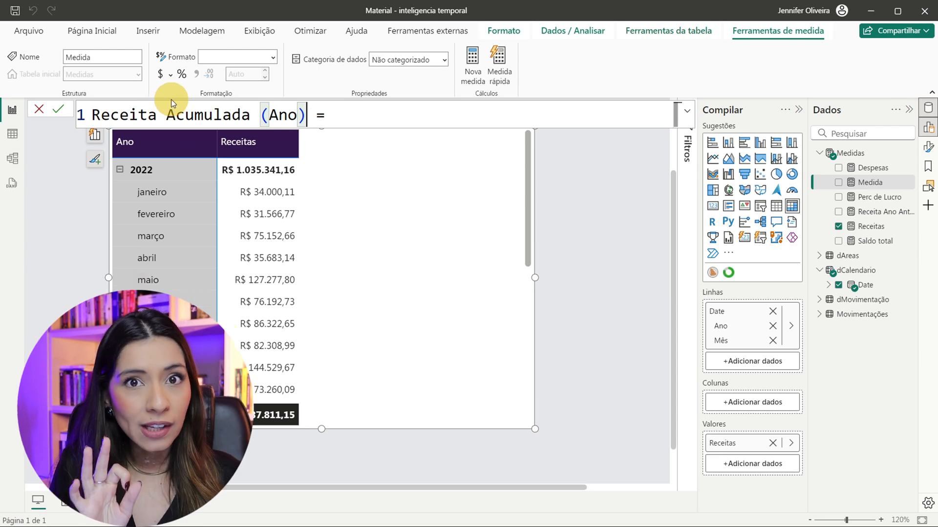
- Start the measure's formula on a second line with the CALCULATE function and its opening parenthesis
left_click(331, 117)
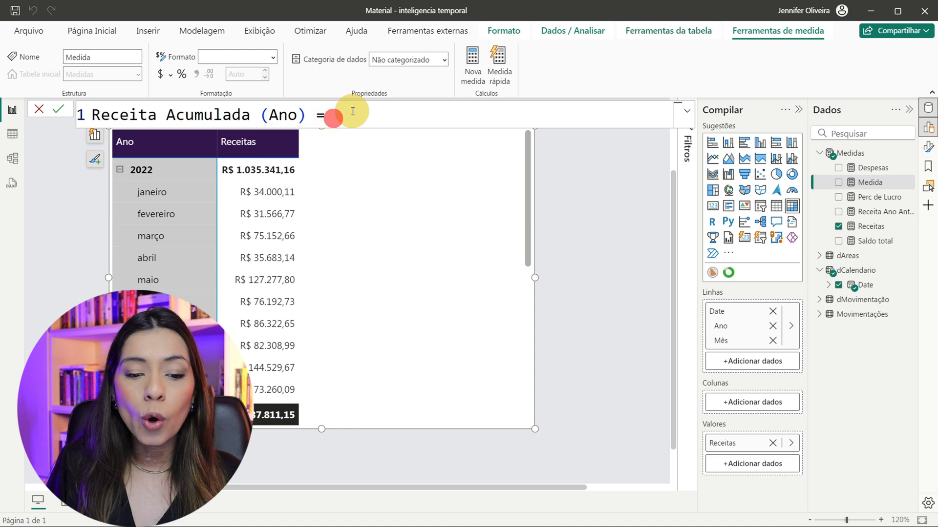
key("shift+Return")
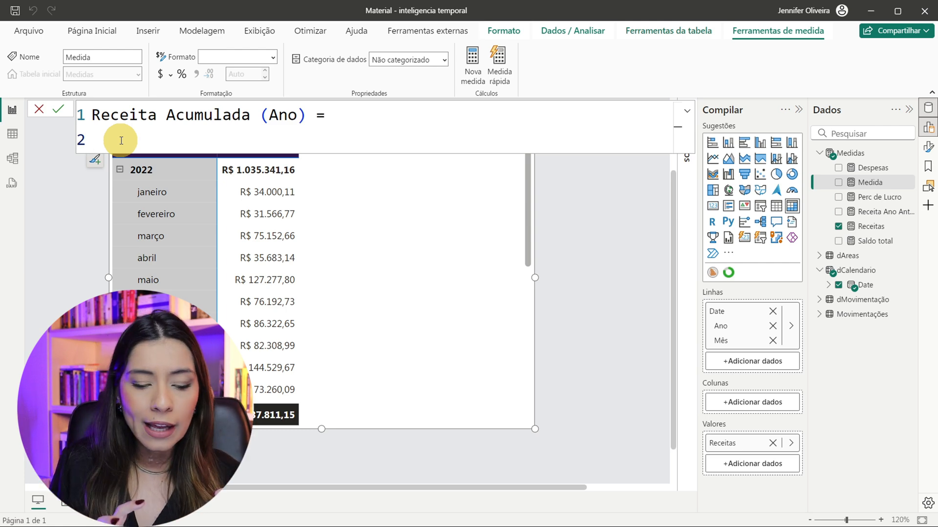
type("CAL")
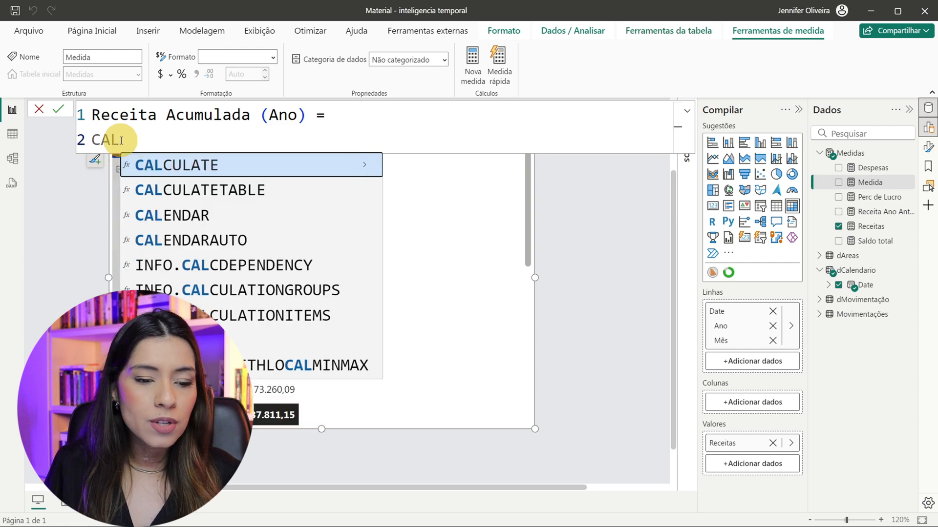
key("Tab")
left_click_drag(174, 133, 93, 141)
left_click(229, 133)
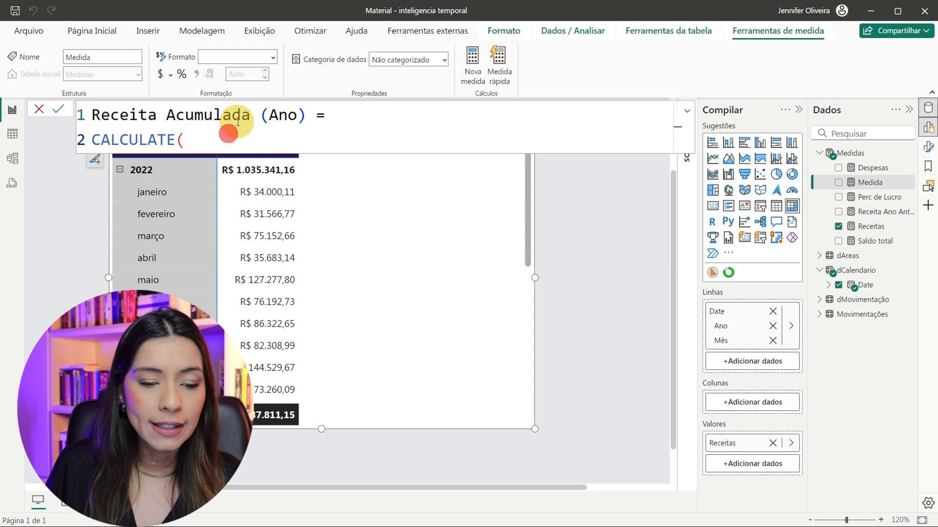
key("BackSpace")
type("(")
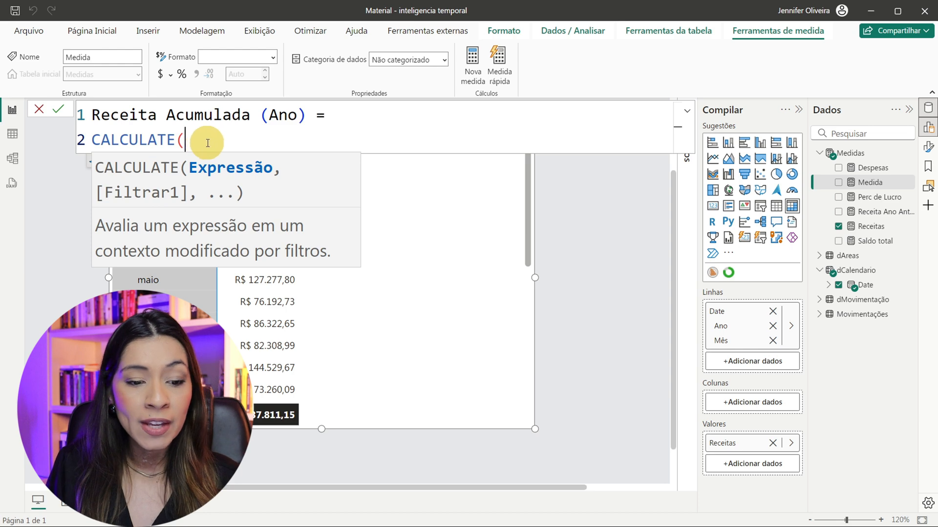
- Enter [Receitas] on its own line as the CALCULATE expression, followed by a comma
key("shift+Return")
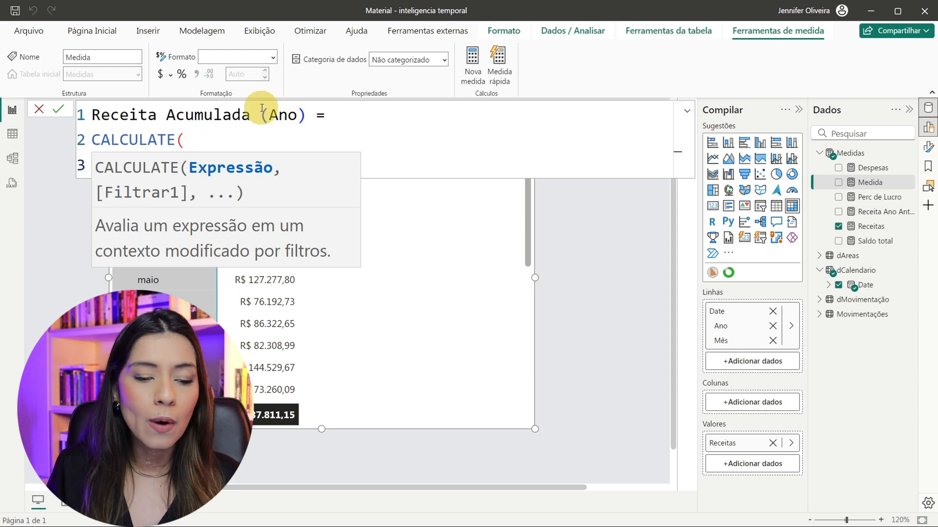
key("Escape")
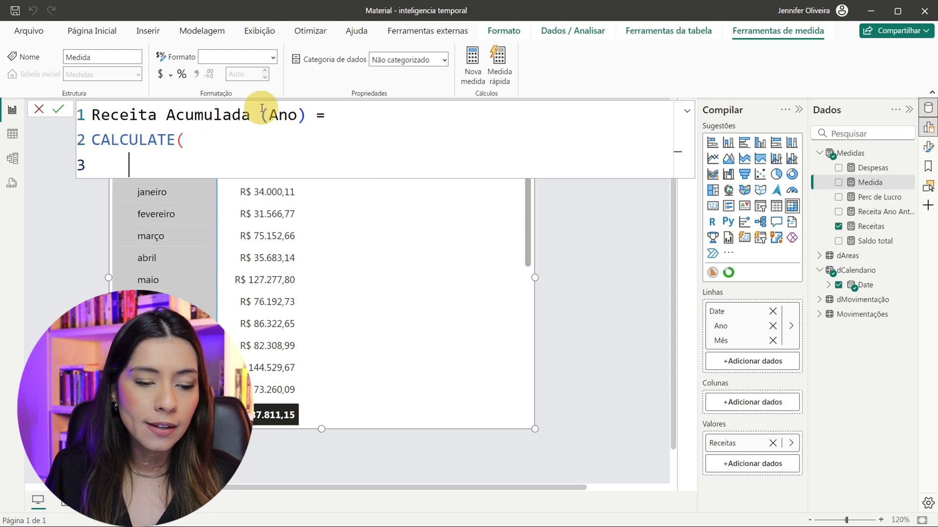
left_click(197, 144)
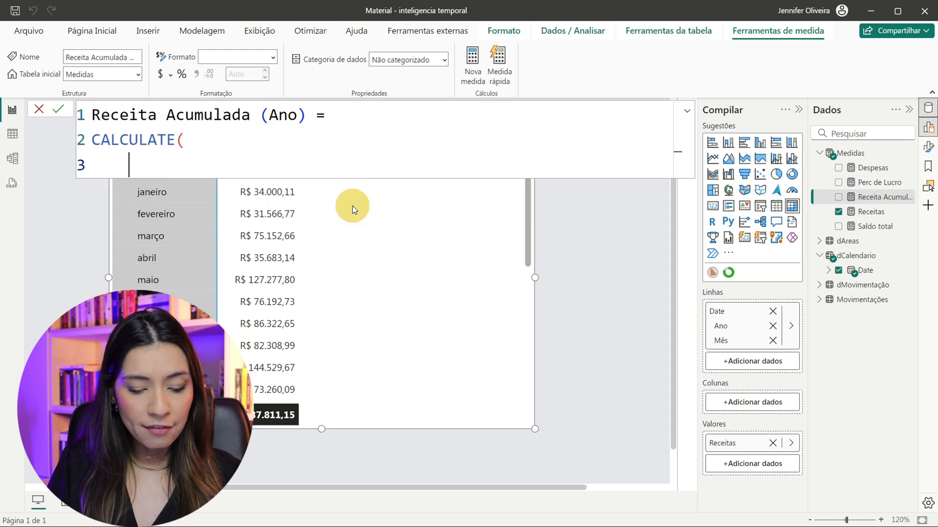
type("RECE")
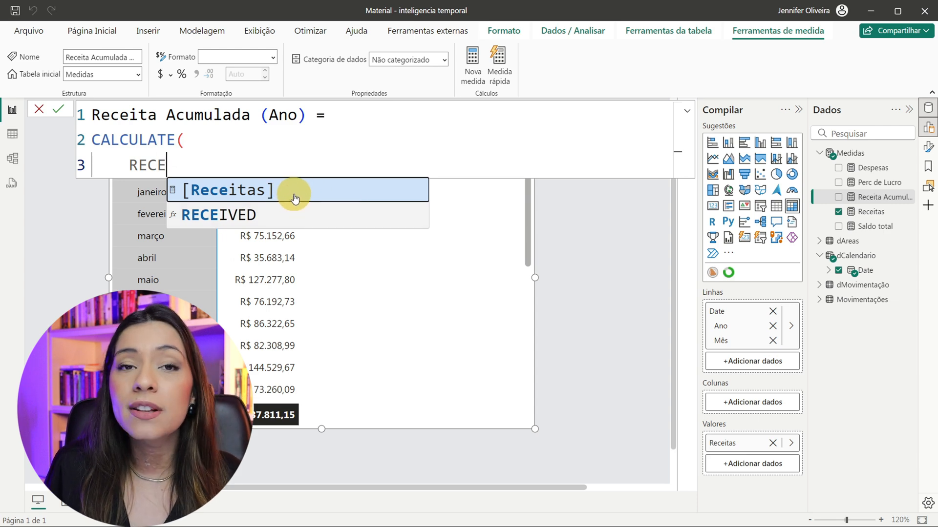
left_click(259, 194)
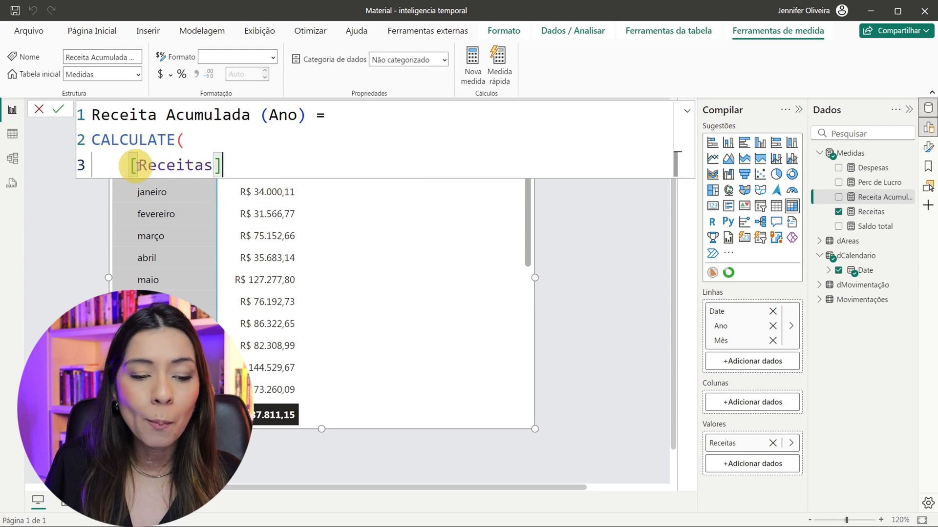
left_click_drag(128, 165, 229, 176)
left_click(268, 167)
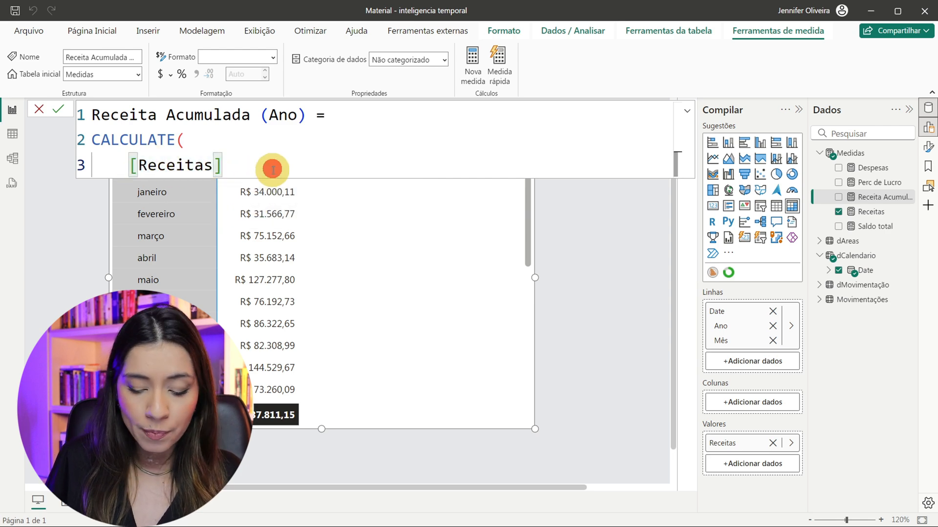
type(",")
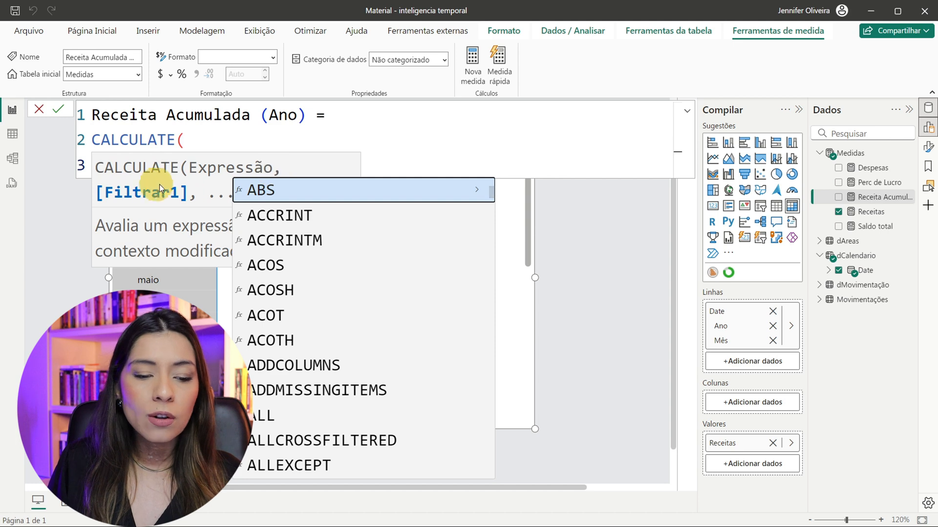
key("Escape")
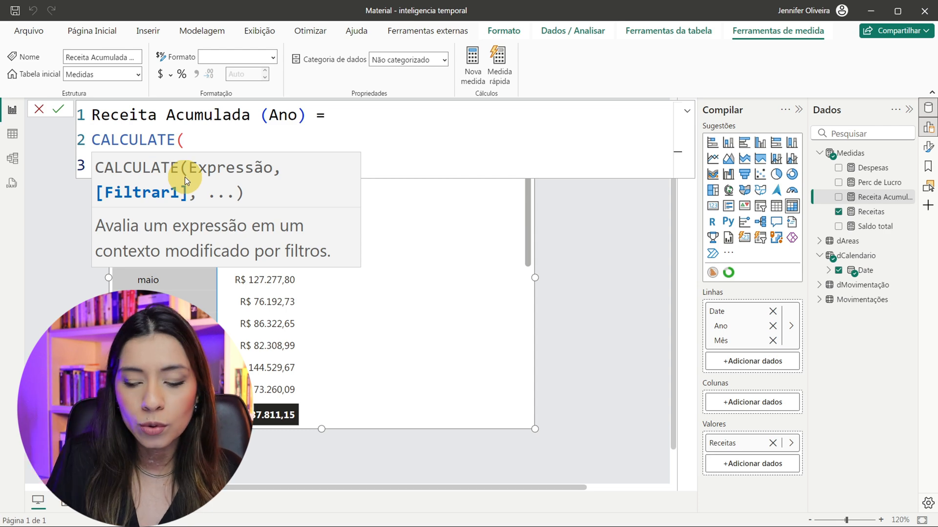
- Add DATESYTD with its opening parenthesis on a new line as the CALCULATE filter argument
key("shift+Return")
key("Escape")
key("Escape")
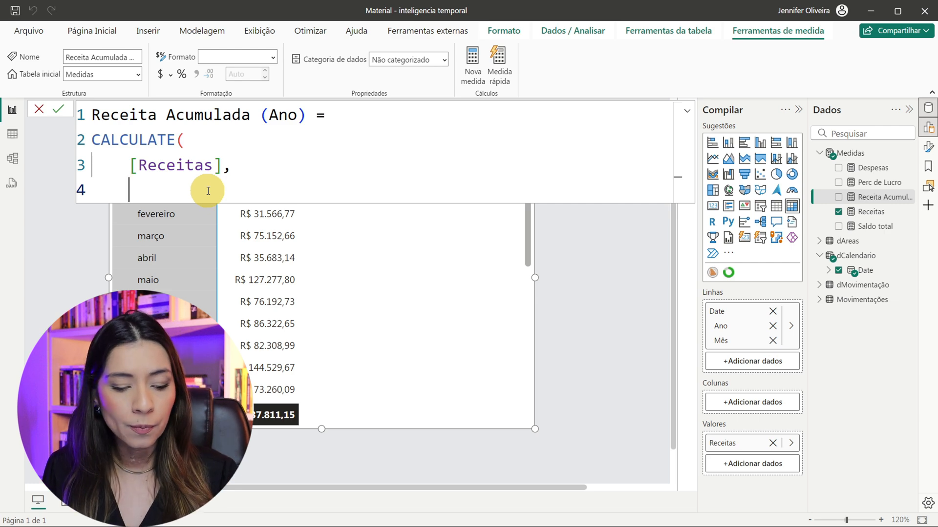
type("DATESYT")
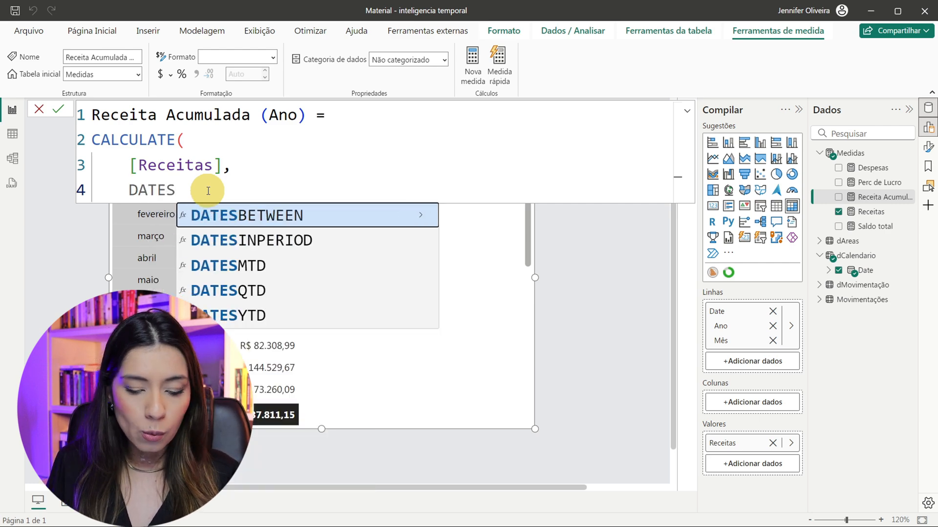
type("D")
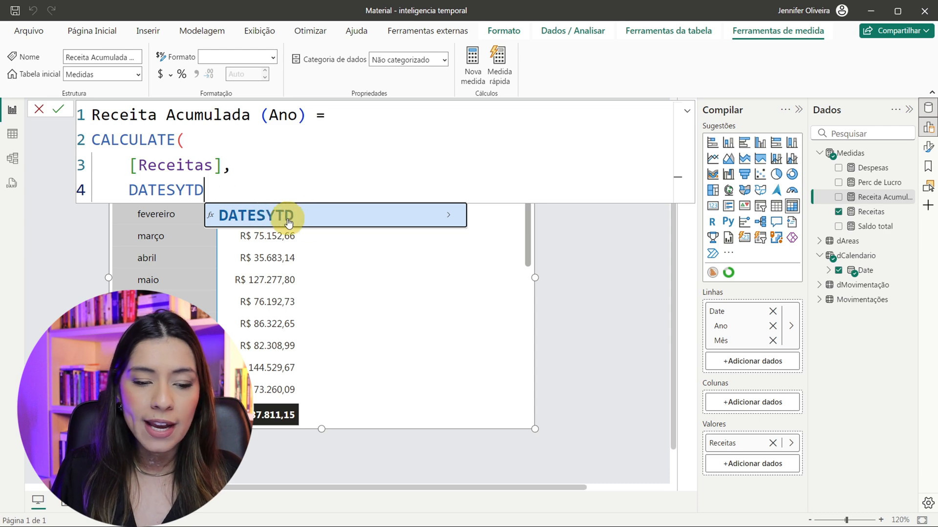
type("(")
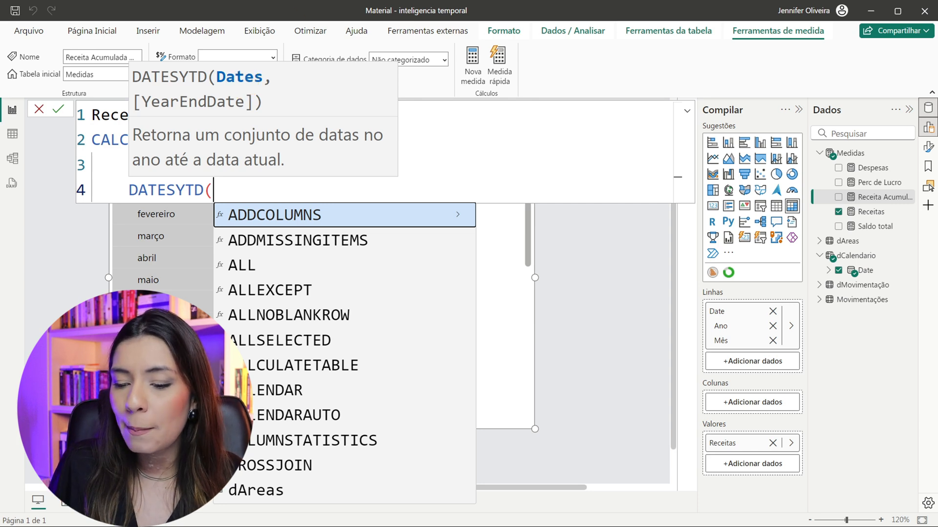
key("ctrl+a")
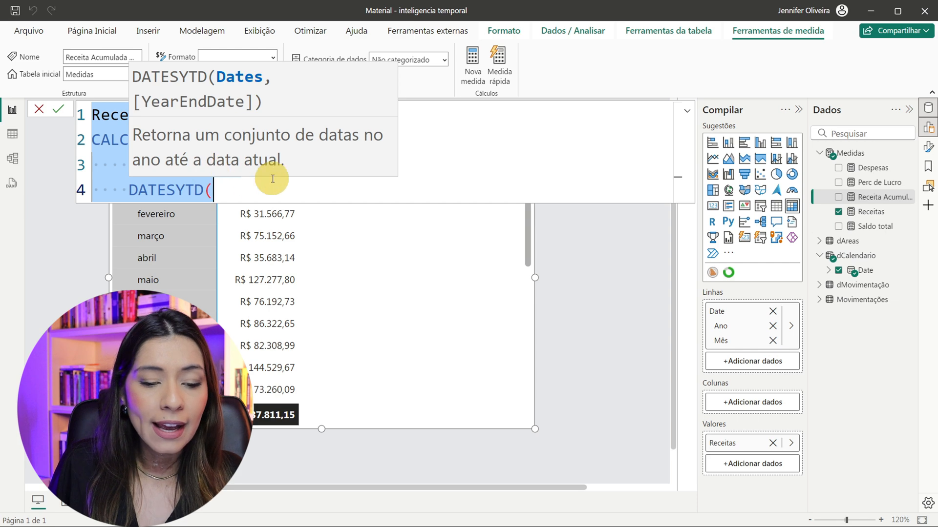
left_click(255, 192)
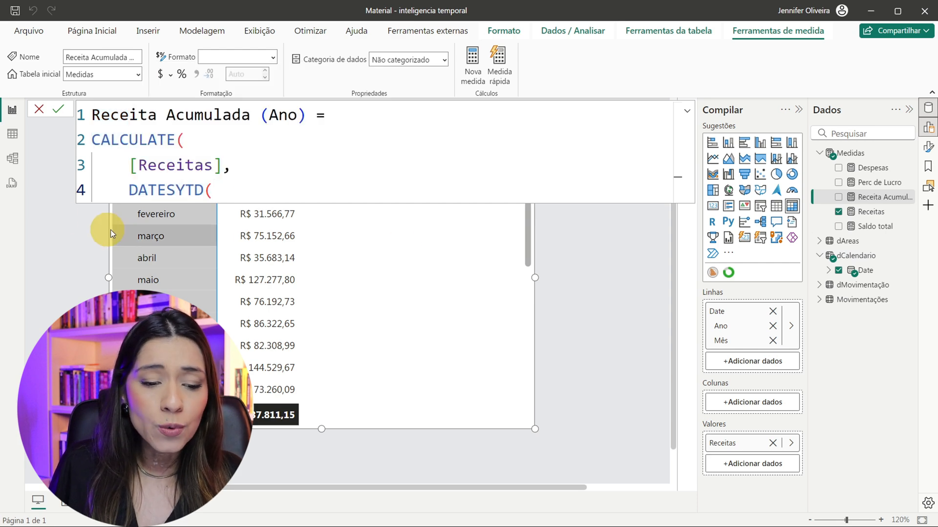
- Leave the formula and open the model view with the table relationships
left_click(13, 161)
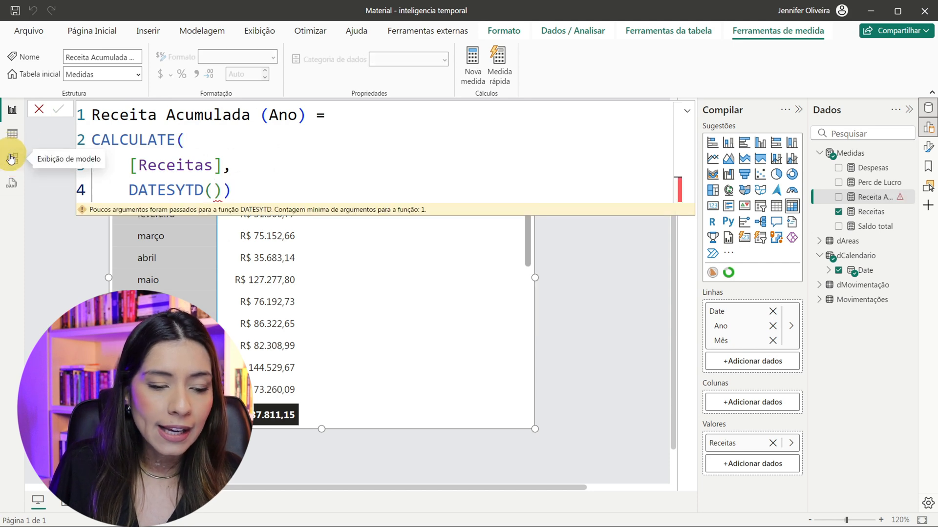
left_click(11, 159)
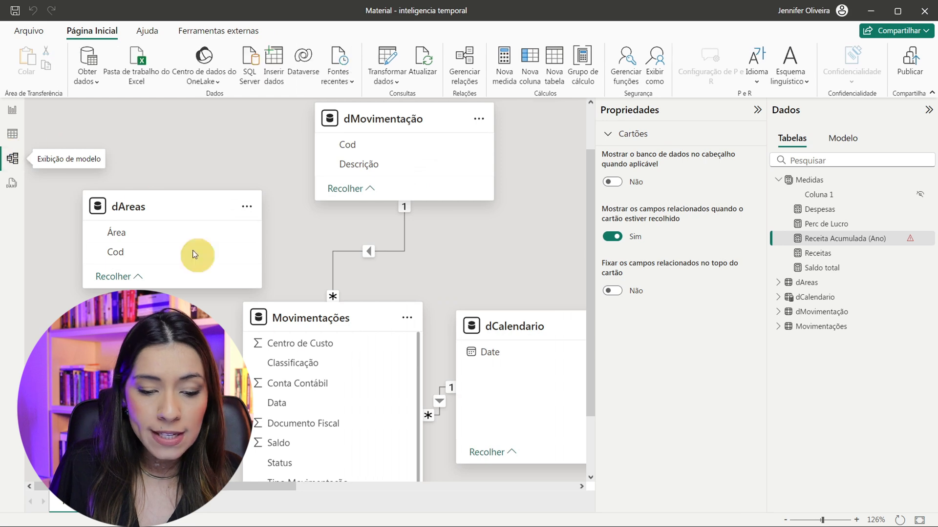
- Move the dCalendario table farther from Movimentações and inspect the relationship between their Date and Data fields
scroll(356, 358, "down", 1)
scroll(477, 236, "down", 3)
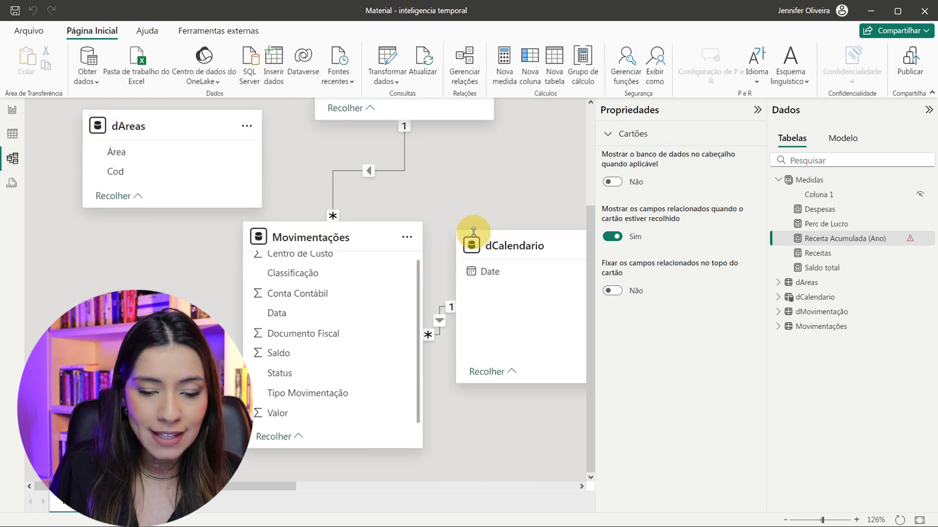
scroll(468, 234, "right", 2)
left_click_drag(446, 248, 509, 255)
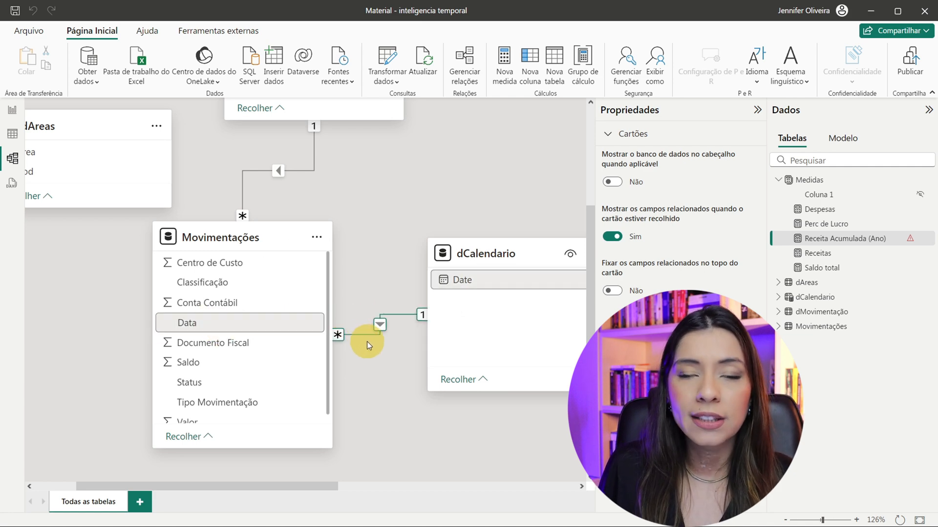
- Return to the report view, widening the field list, and reopen the formula of the Receita Acumulada (Ano) measure
left_click(14, 115)
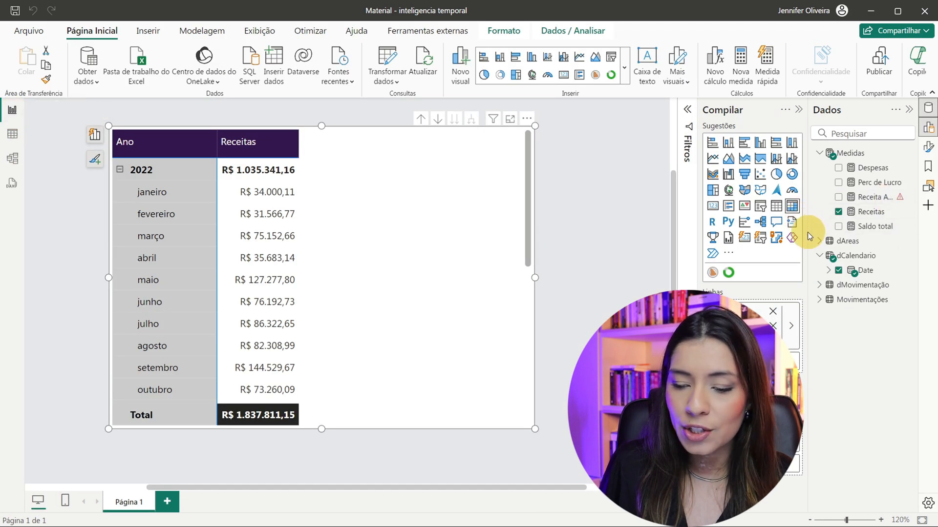
left_click(808, 233)
left_click_drag(809, 233, 740, 236)
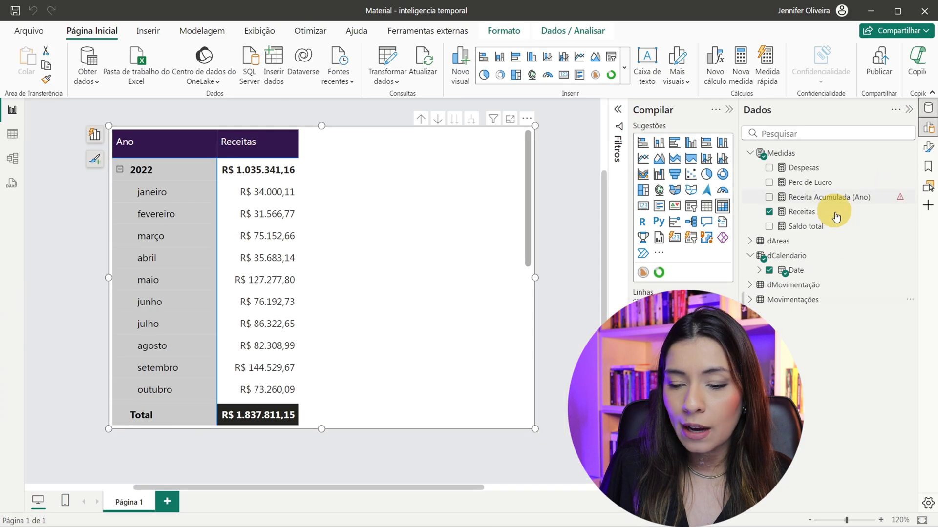
left_click(794, 156)
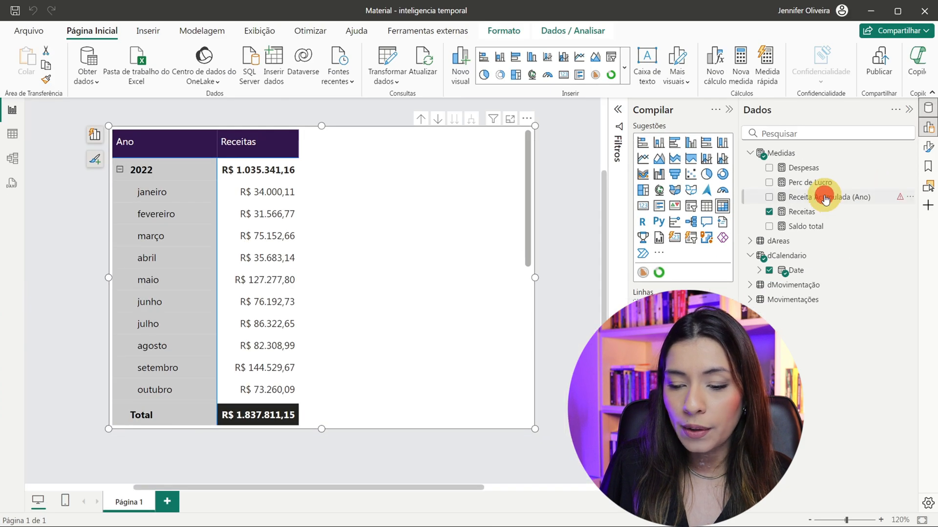
left_click(218, 189)
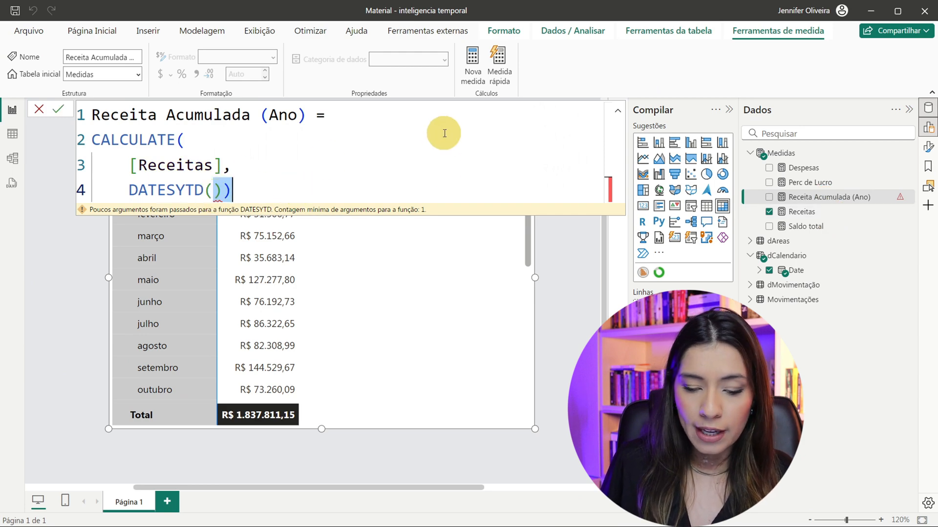
- Supply dCalendario[Date] as the DATESYTD argument, close both functions' parentheses and commit the measure
key("Delete")
key("Delete")
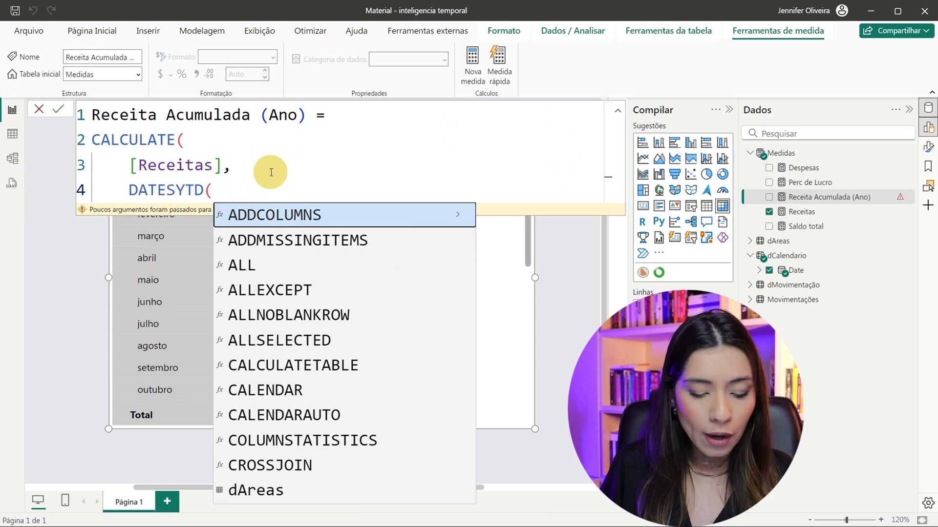
type("D")
key("BackSpace")
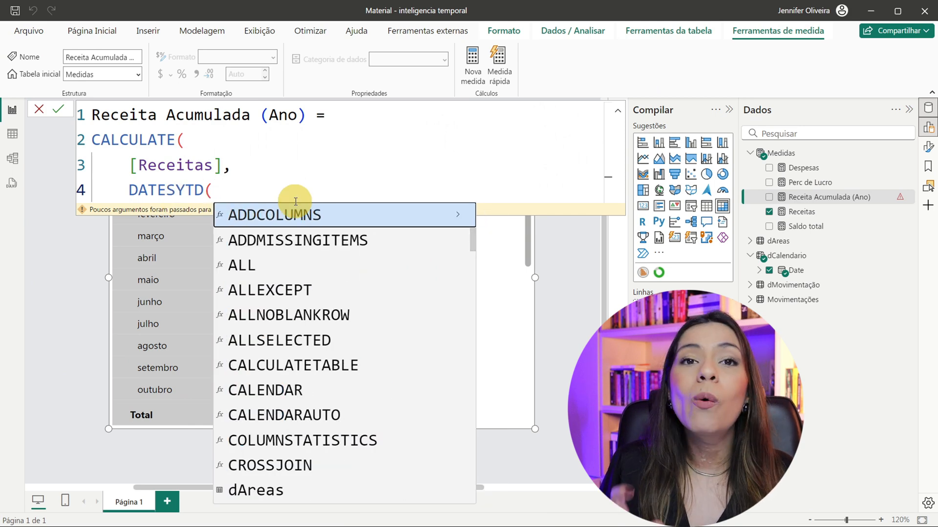
type("CALEND")
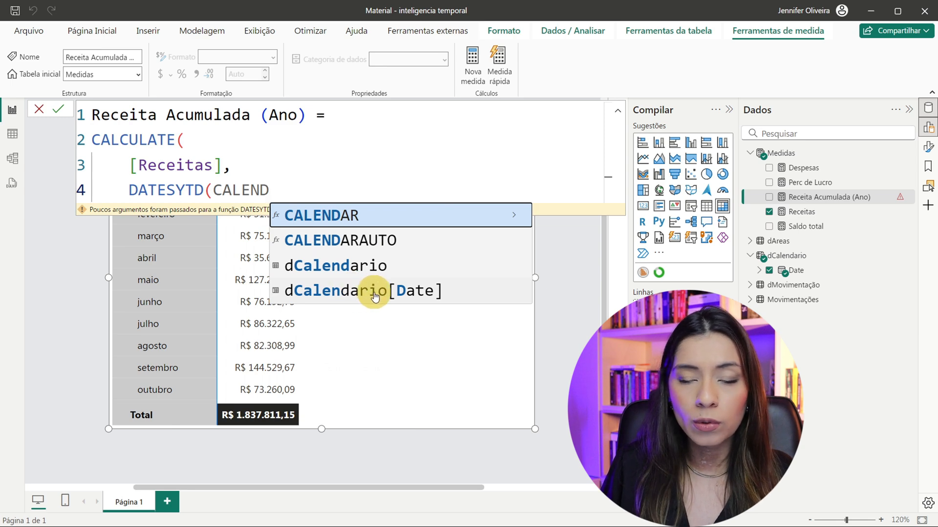
left_click(362, 293)
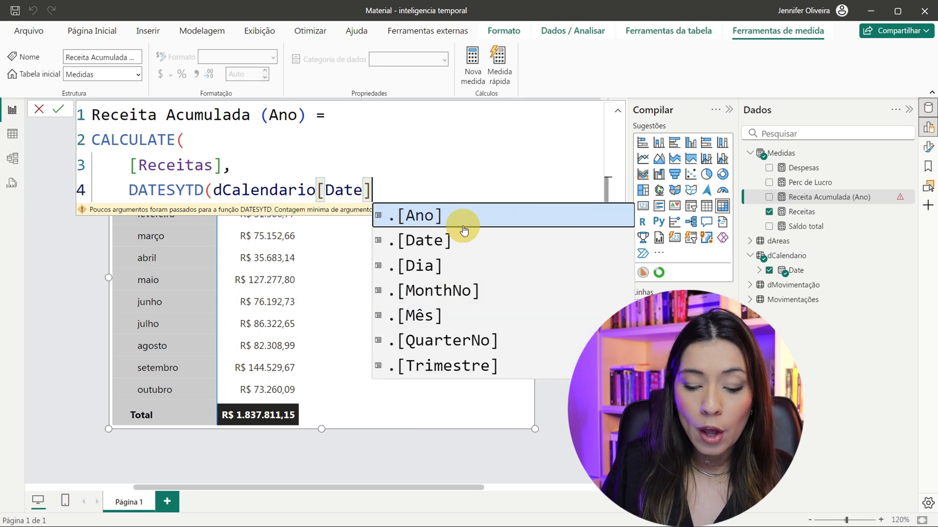
type("))")
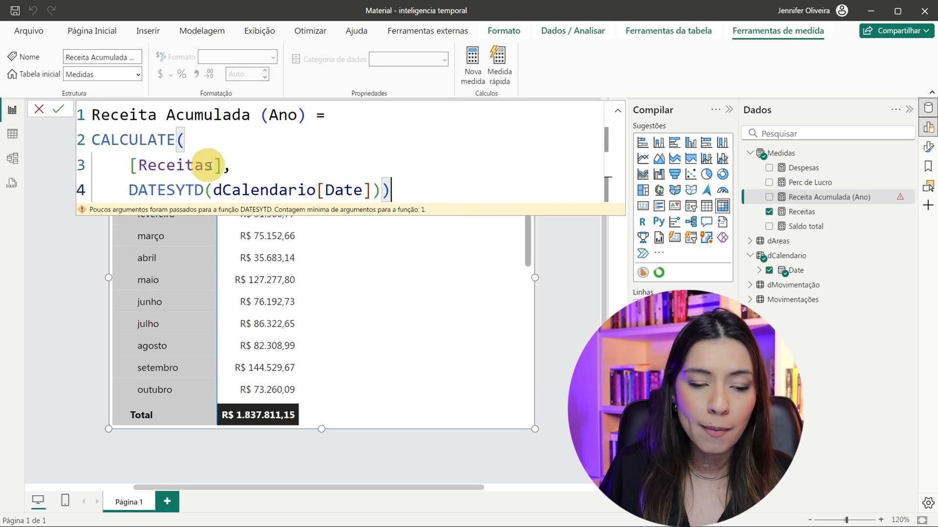
left_click(183, 145)
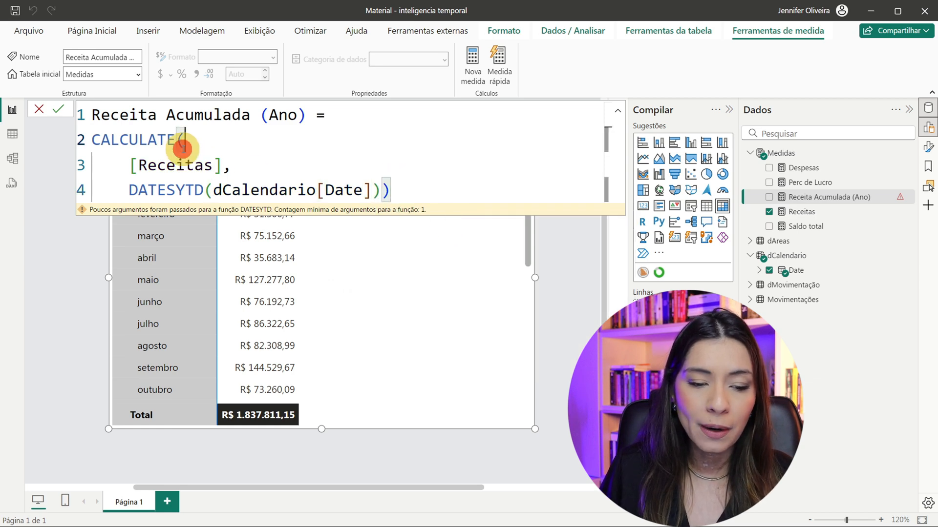
left_click(427, 200)
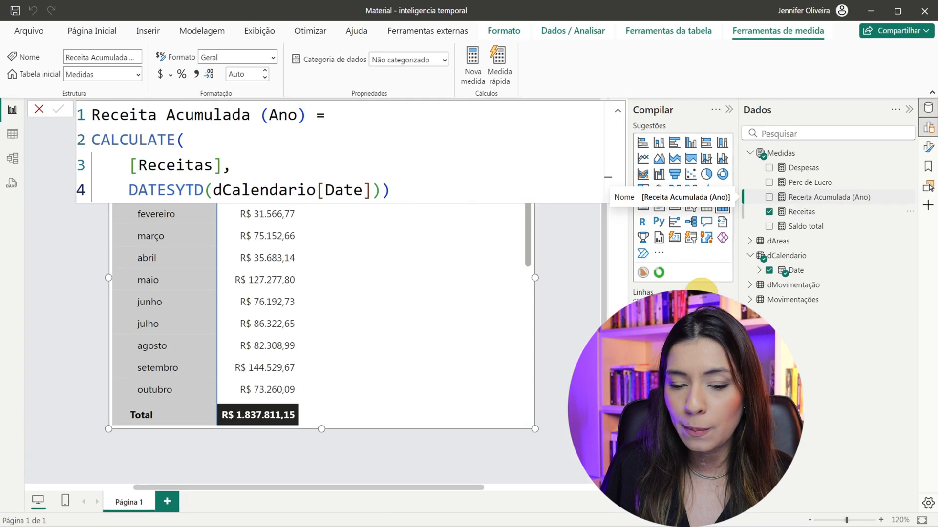
- Add the Receita Acumulada (Ano) measure to the matrix alongside Receitas
left_click(567, 286)
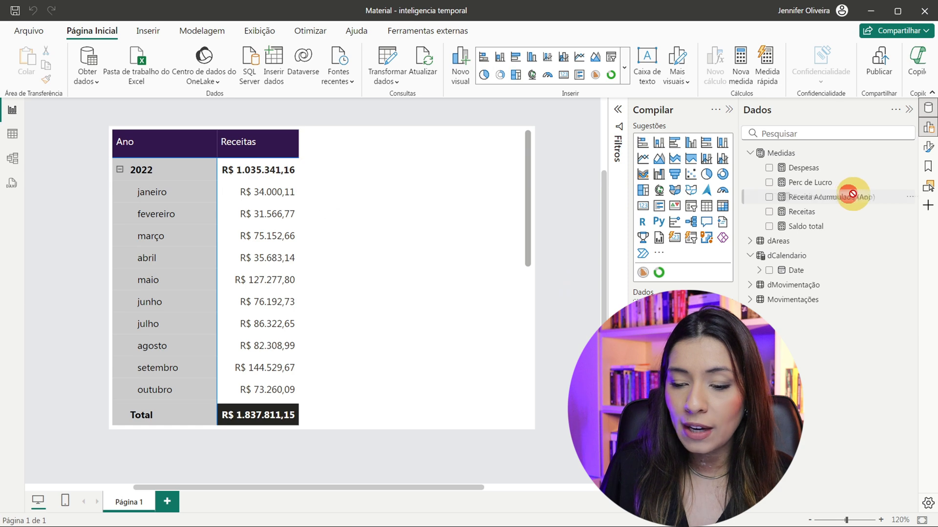
left_click_drag(848, 196, 347, 246)
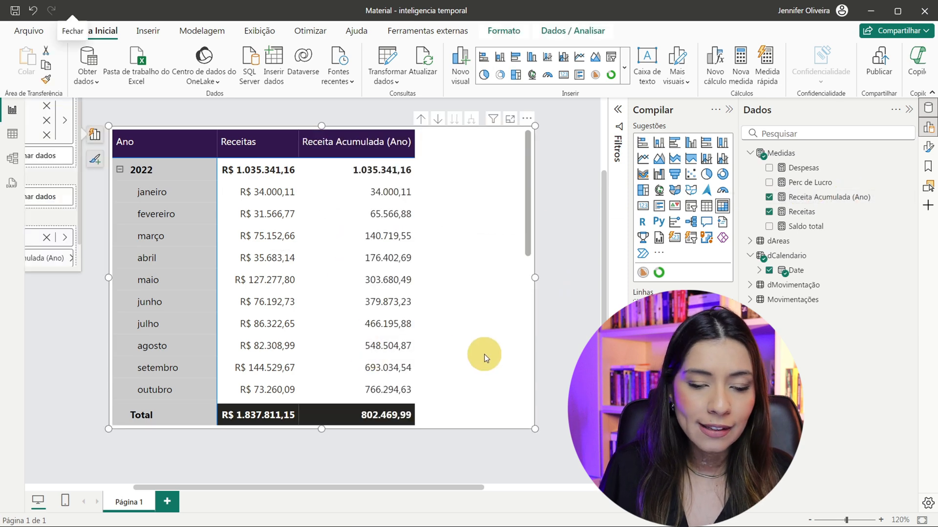
- Compare the monthly Receitas with Receita Acumulada (Ano) in the matrix across 2022 and 2023
key("ctrl+2")
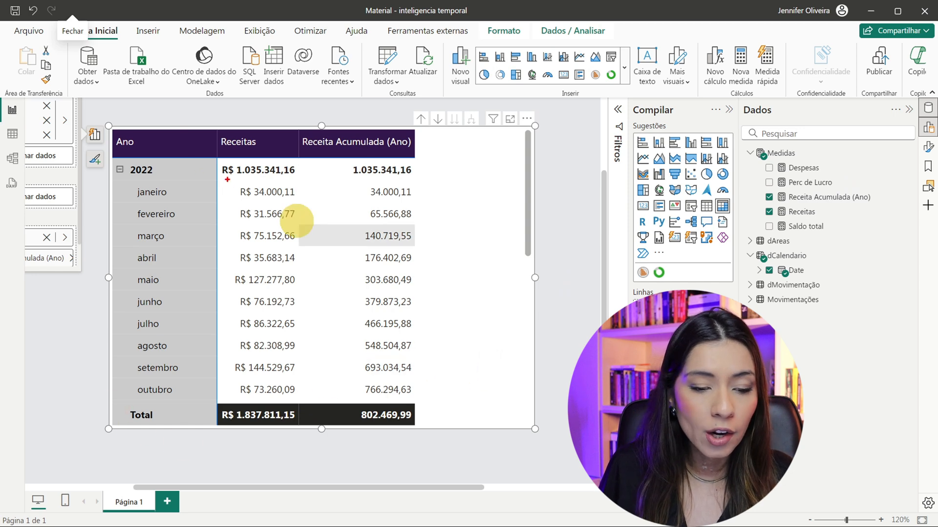
mouse_move(226, 179)
left_mouse_down()
mouse_move(312, 207)
mouse_move(423, 204)
left_mouse_up()
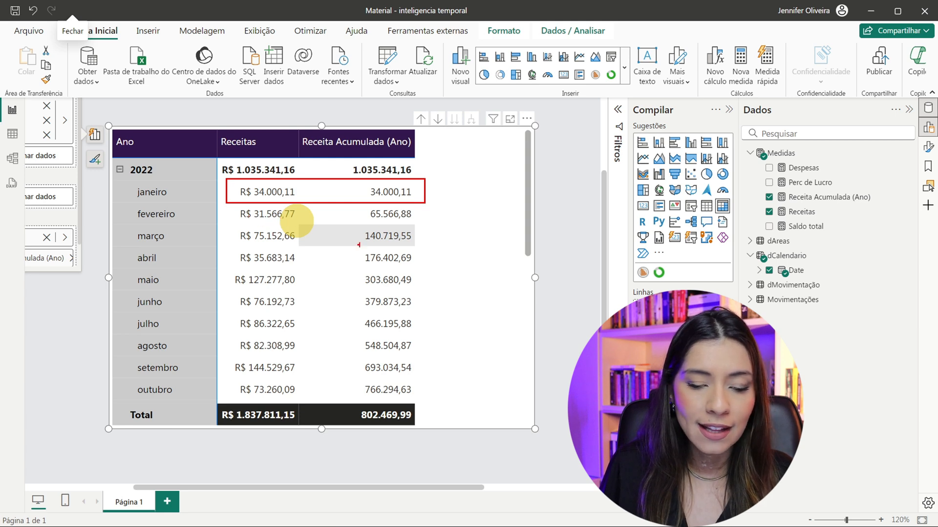
left_click_drag(355, 202, 425, 220)
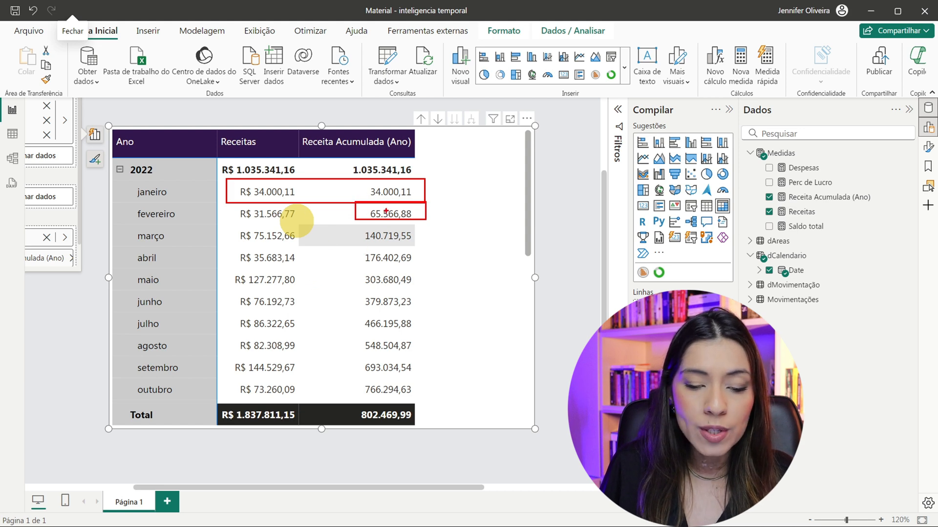
left_click_drag(337, 227, 351, 221)
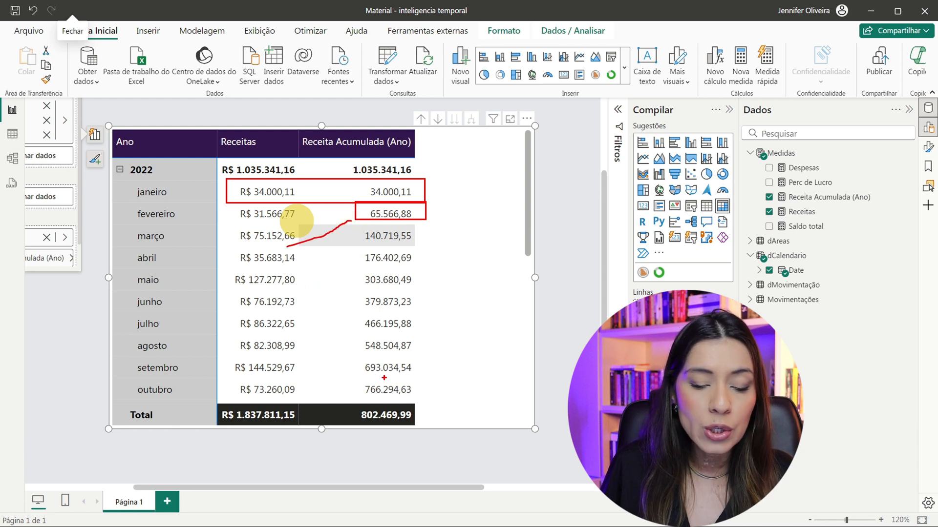
key("Escape")
scroll(386, 238, "down", 5)
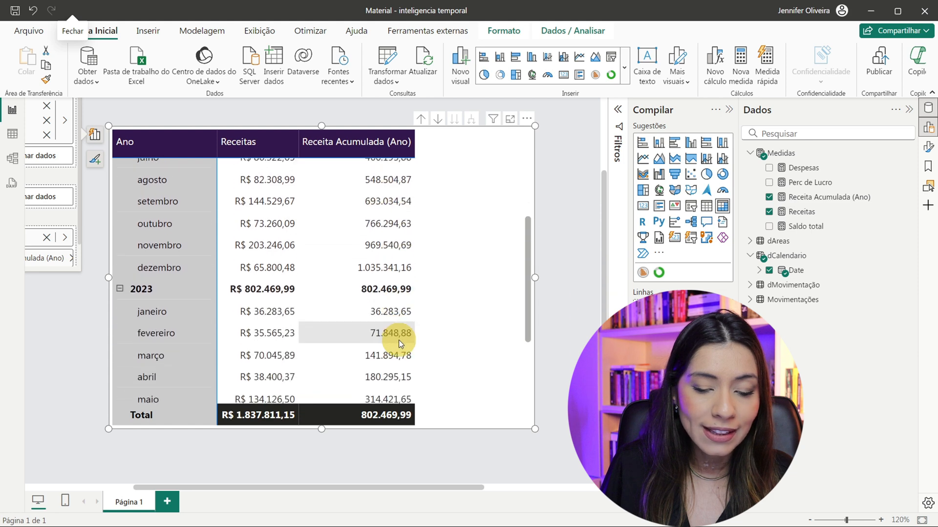
mouse_move(263, 258)
left_mouse_down()
mouse_move(236, 258)
mouse_move(416, 276)
left_mouse_up()
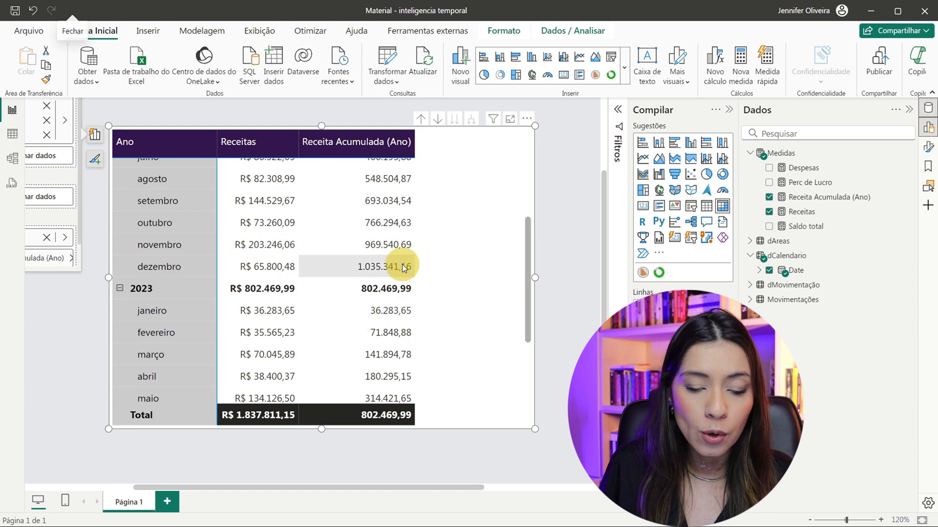
scroll(402, 265, "up", 5)
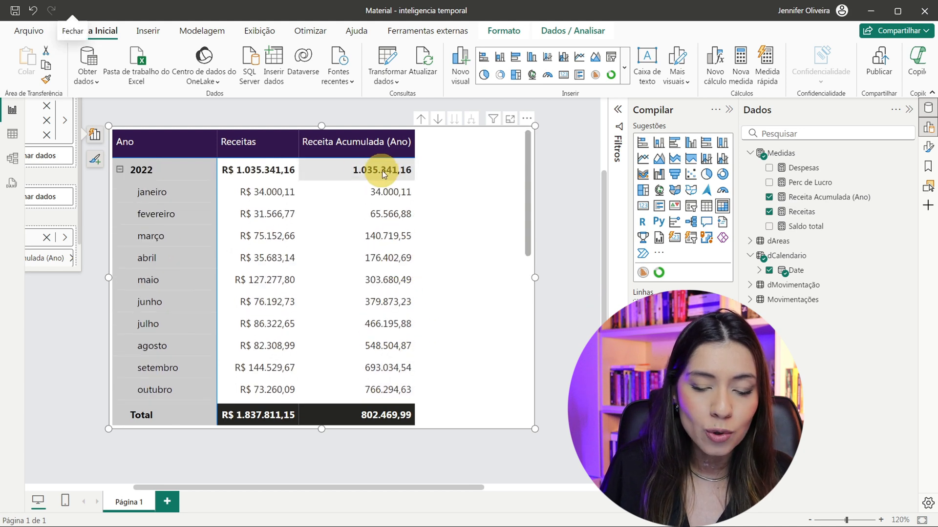
scroll(385, 245, "down", 5)
scroll(409, 318, "down", 3)
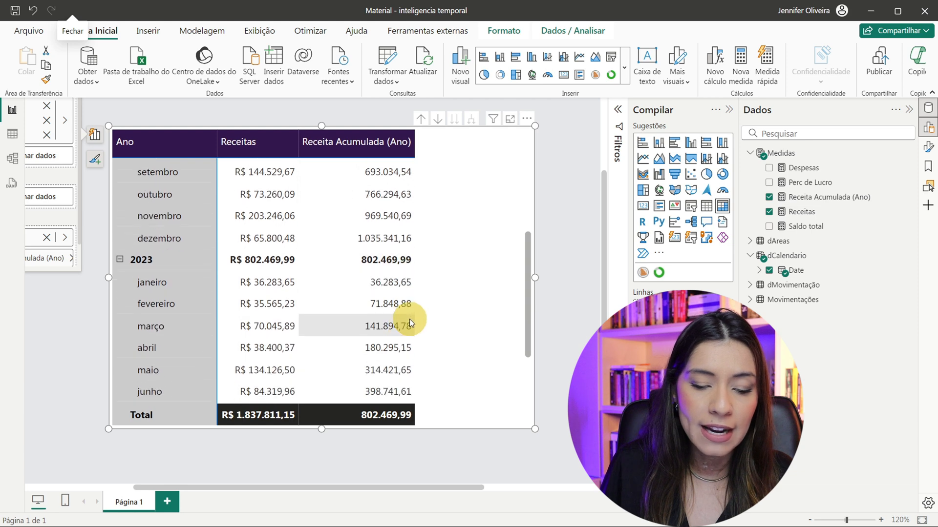
scroll(409, 318, "up", 1)
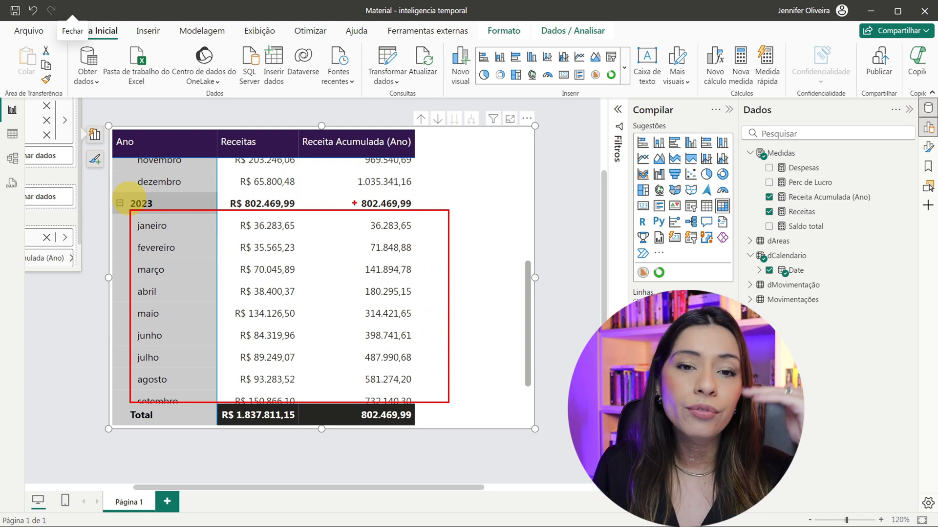
scroll(386, 269, "up", 8)
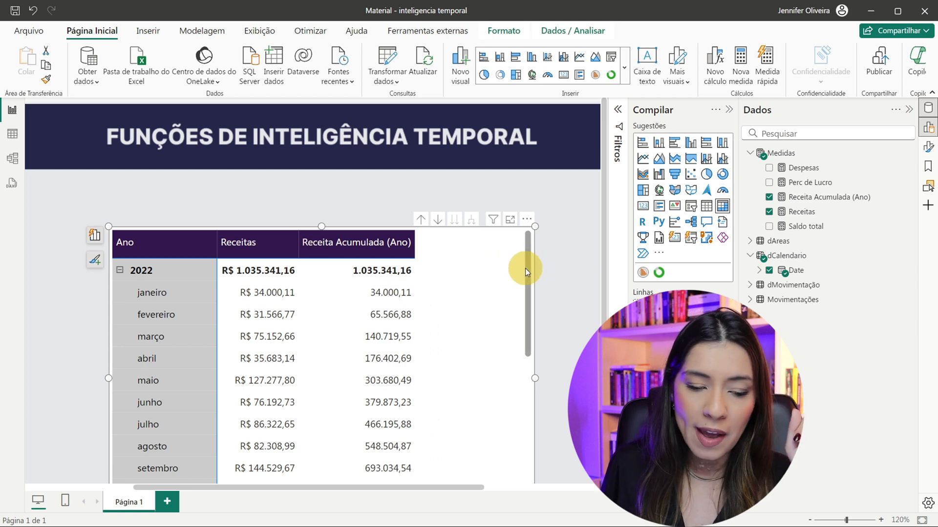
left_click_drag(525, 268, 532, 408)
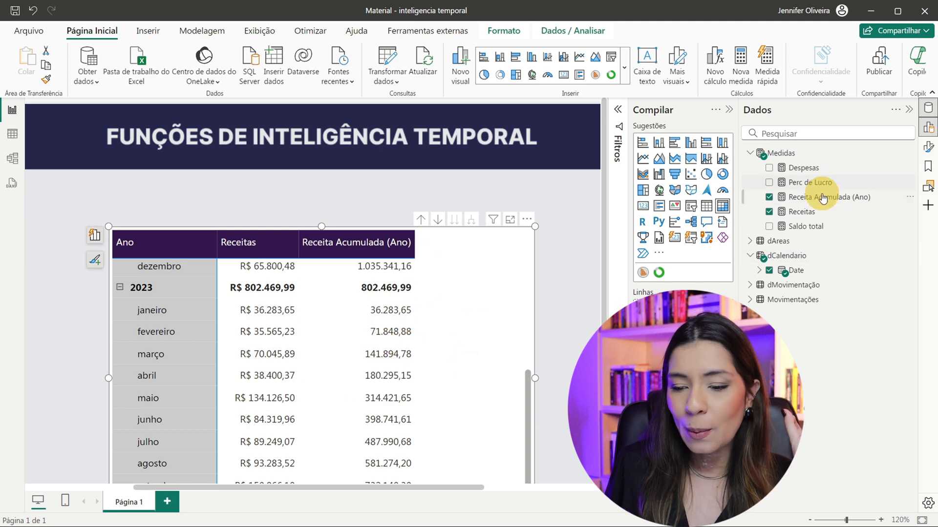
- Create a new measure in the Medidas table and name it Receita Ano Anterior
left_click(782, 155)
right_click(783, 156)
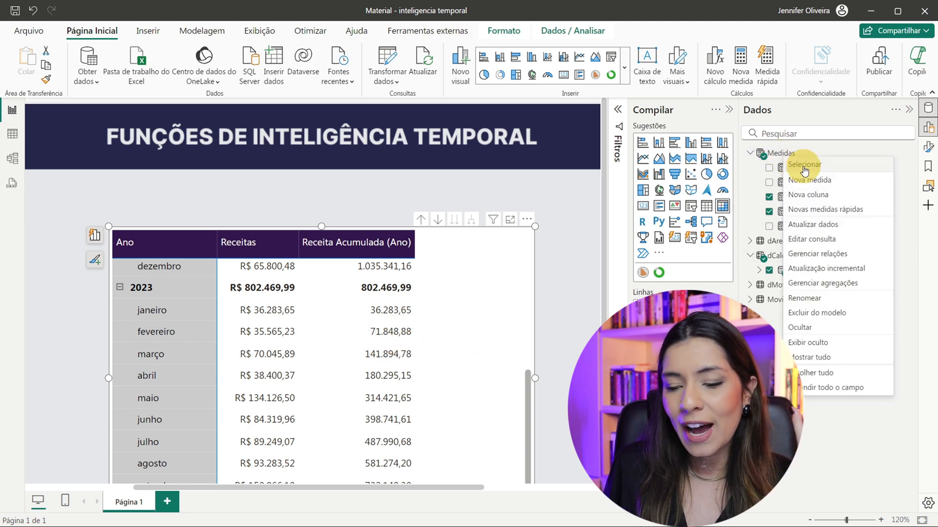
left_click(818, 187)
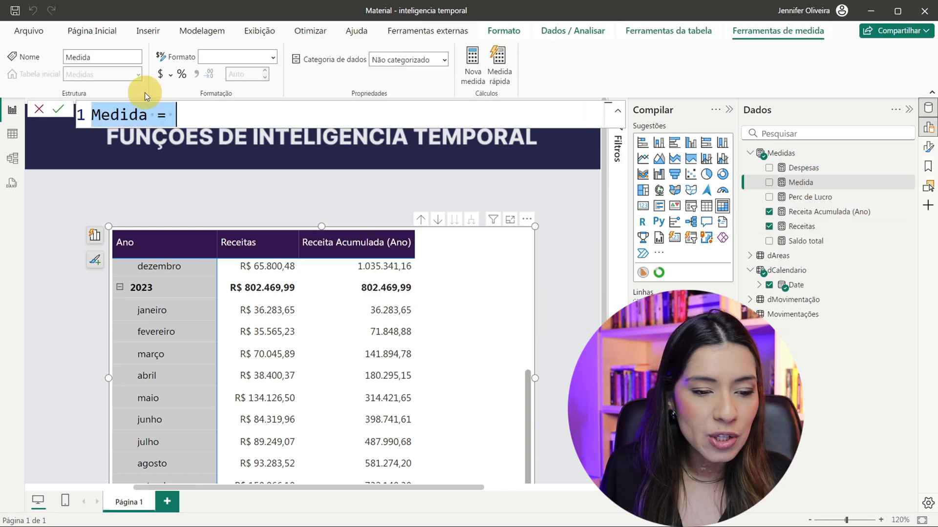
double_click(127, 108)
type("r")
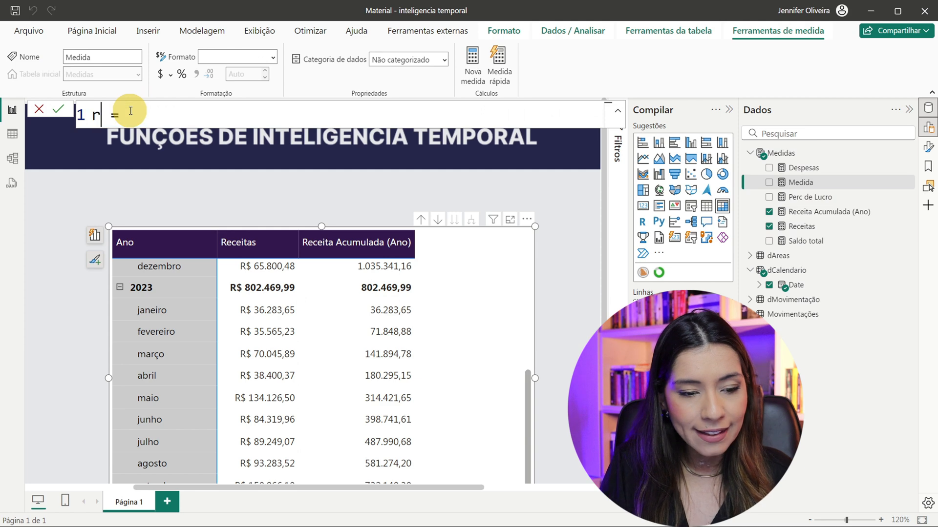
key("BackSpace")
type("Receita Ano")
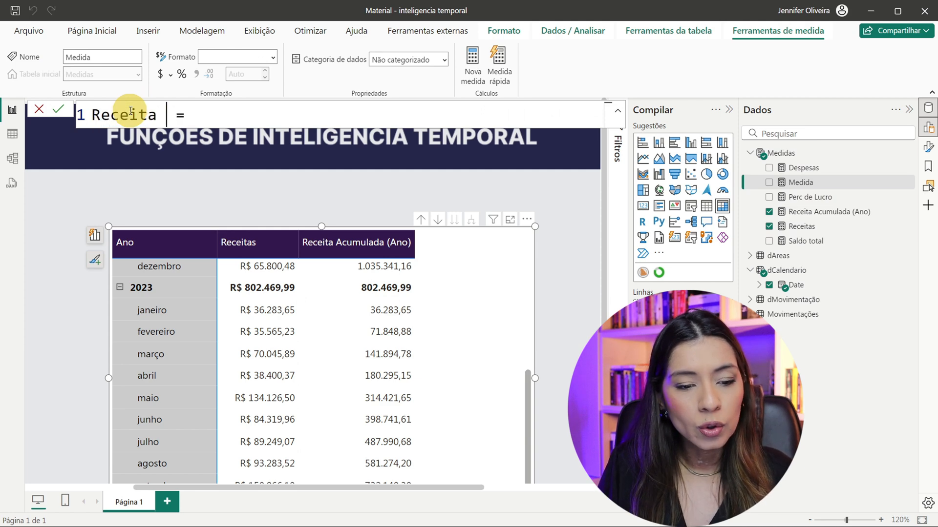
type(" Anterior")
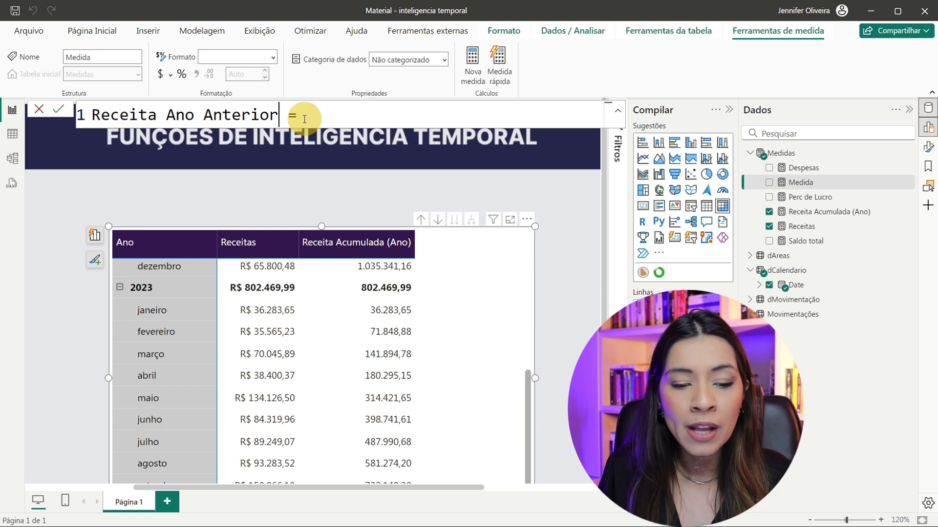
- Start the Receita Ano Anterior formula on a second line with CALCULATE and its opening parenthesis
key("shift+Return")
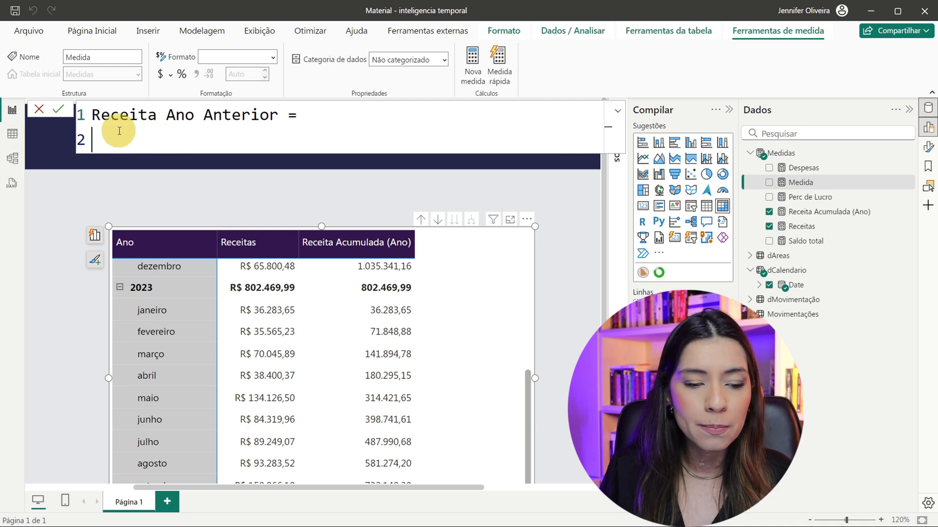
type("CALCU")
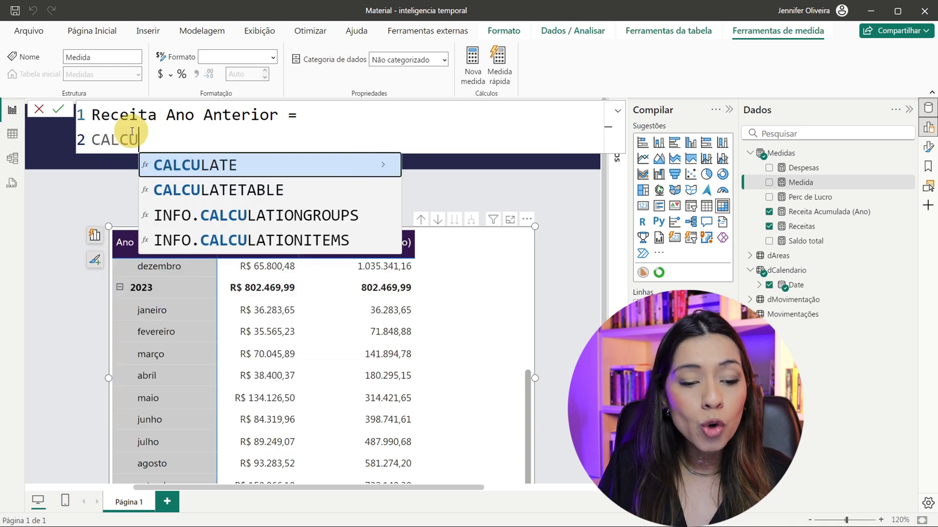
key("Tab")
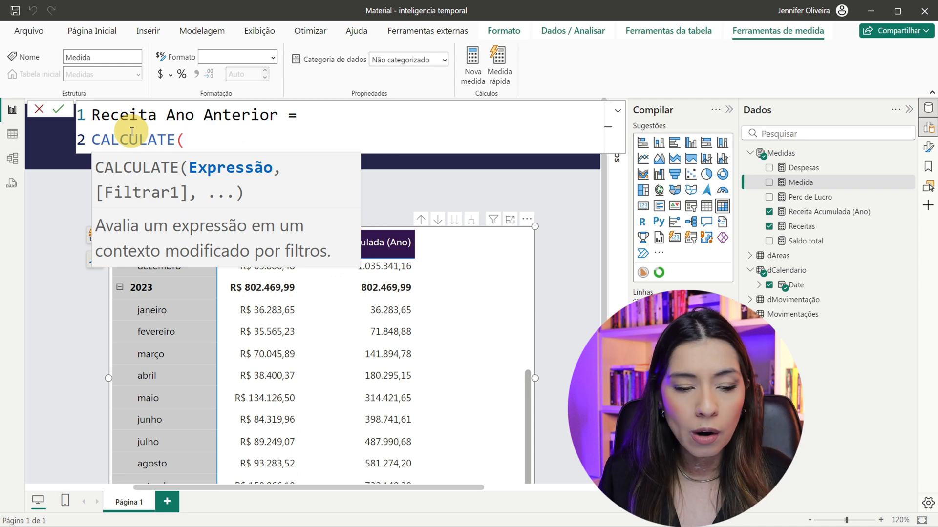
key("Escape")
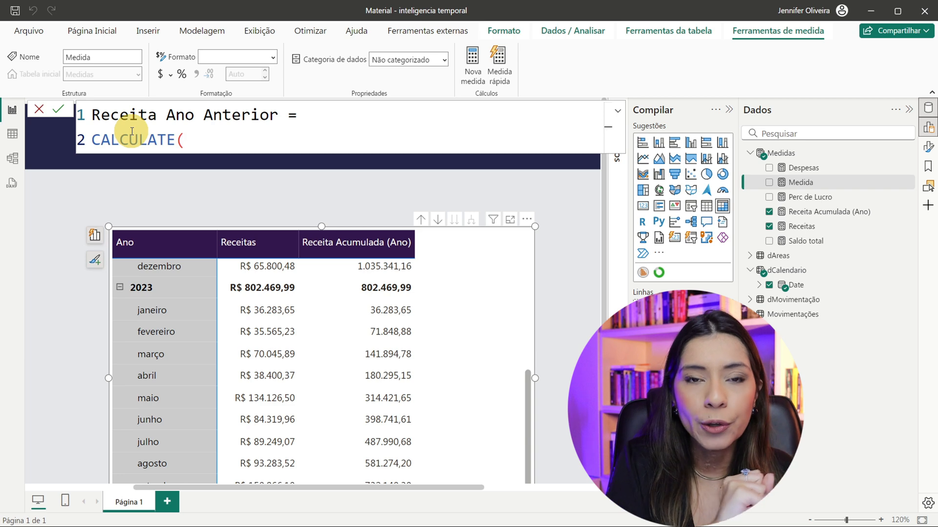
- Add the [Receitas] measure as CALCULATE's expression on the third line, followed by a comma
key("shift+Return")
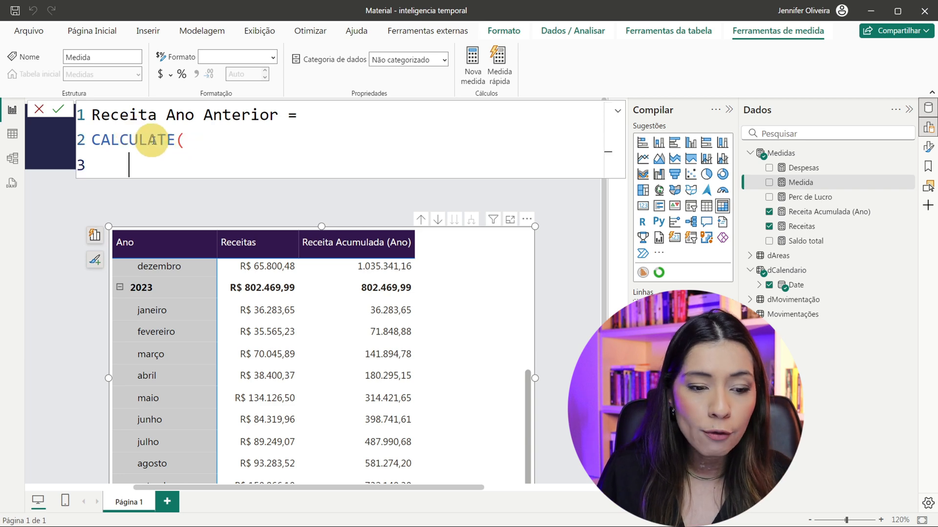
type("RECEI")
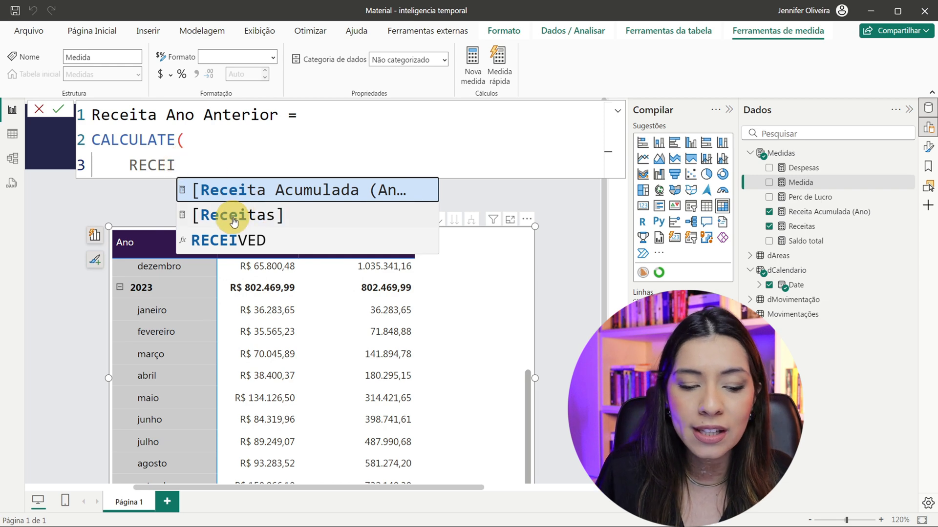
left_click(257, 221)
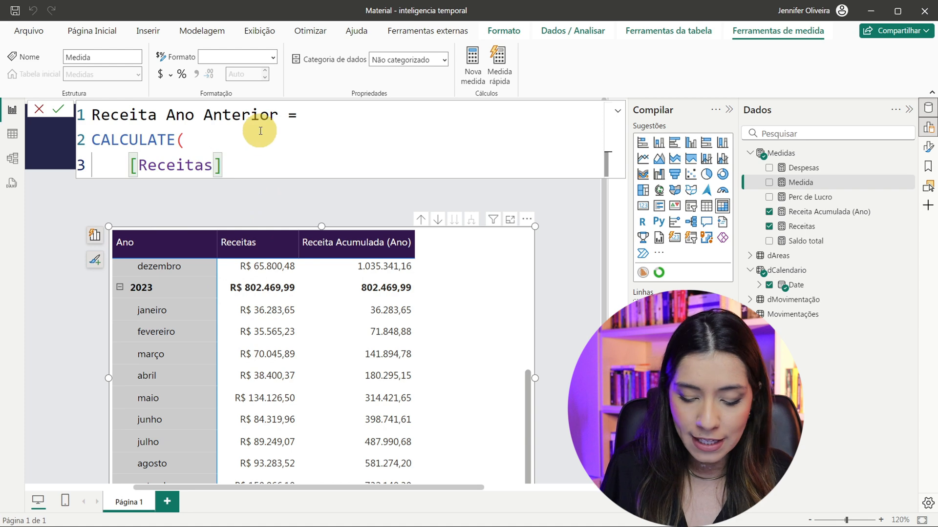
type(",")
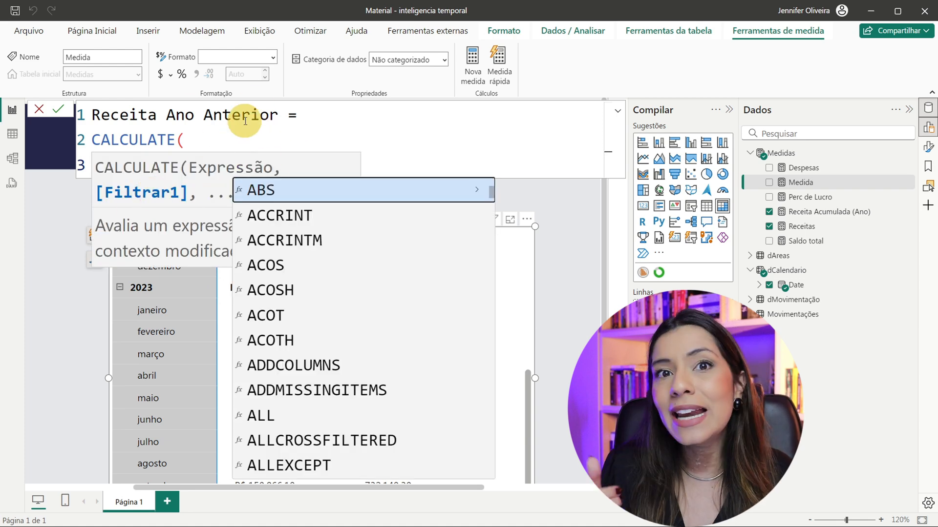
key("Escape")
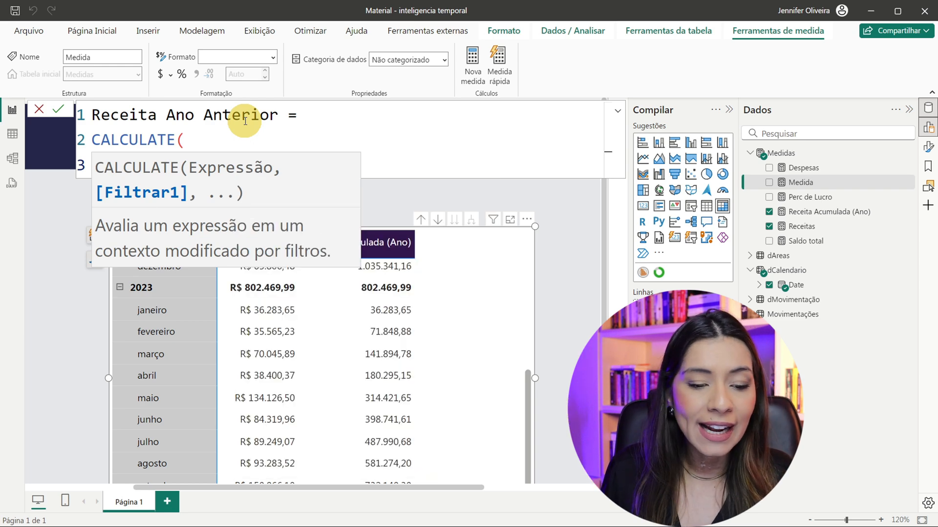
key("Escape")
- Start CALCULATE's filter argument on a fourth line with the SAMEPERIODLASTYEAR function
key("shift+Return")
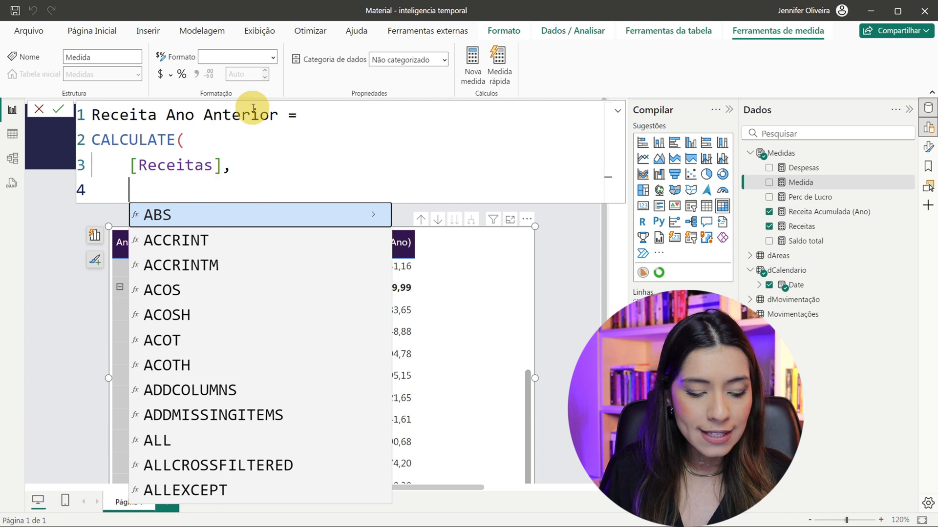
type("SAME")
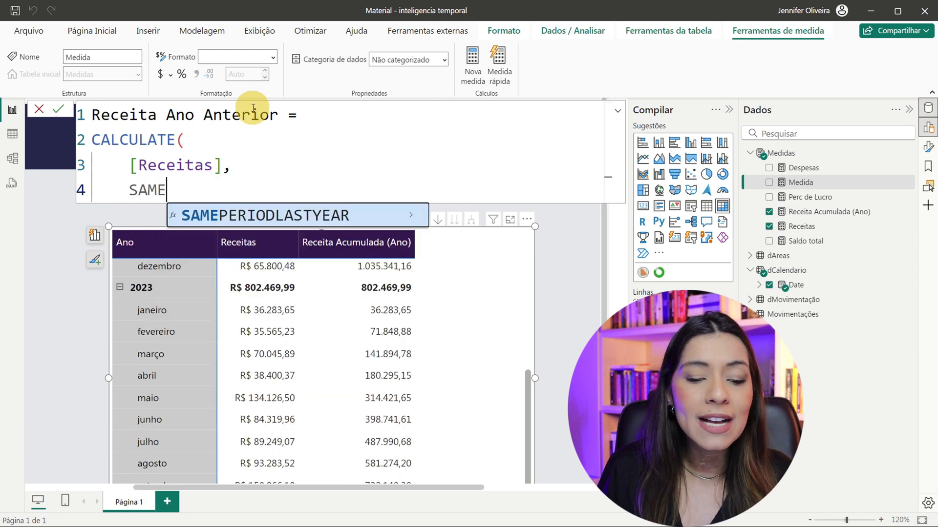
left_click(273, 210)
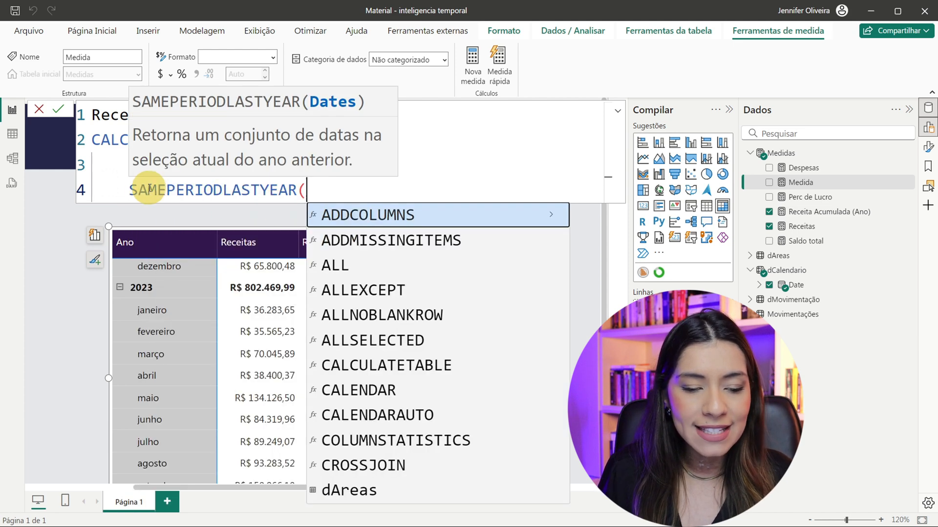
left_click_drag(130, 190, 297, 196)
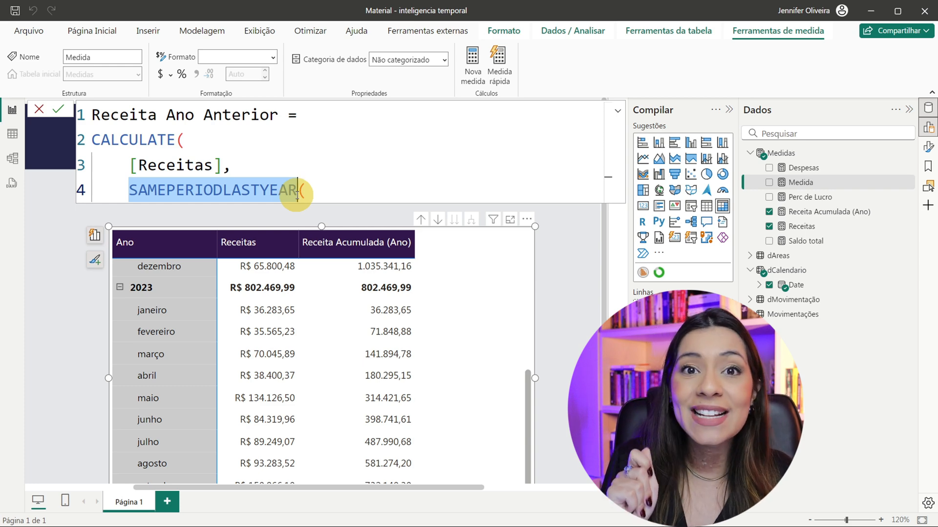
left_click(325, 189)
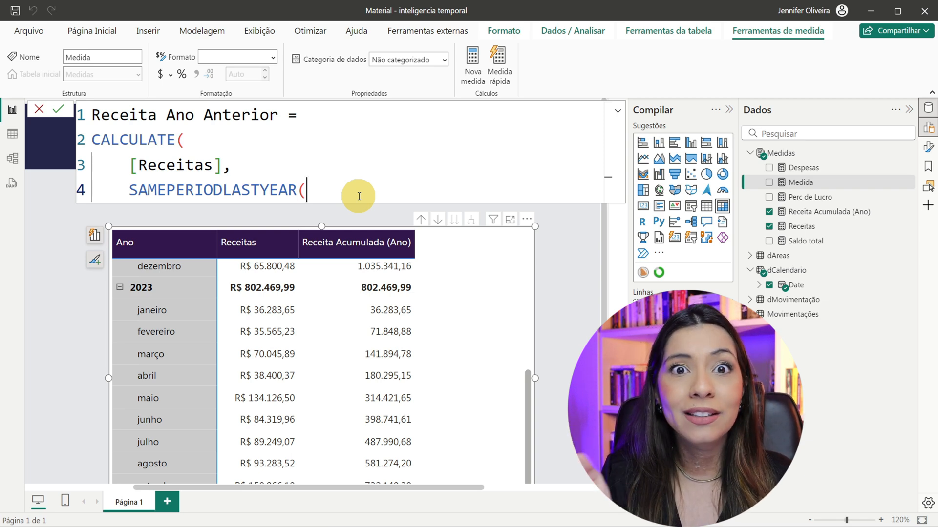
- Give SAMEPERIODLASTYEAR the dCalendario[Date] column as its dates argument and close both functions
type("CALEND")
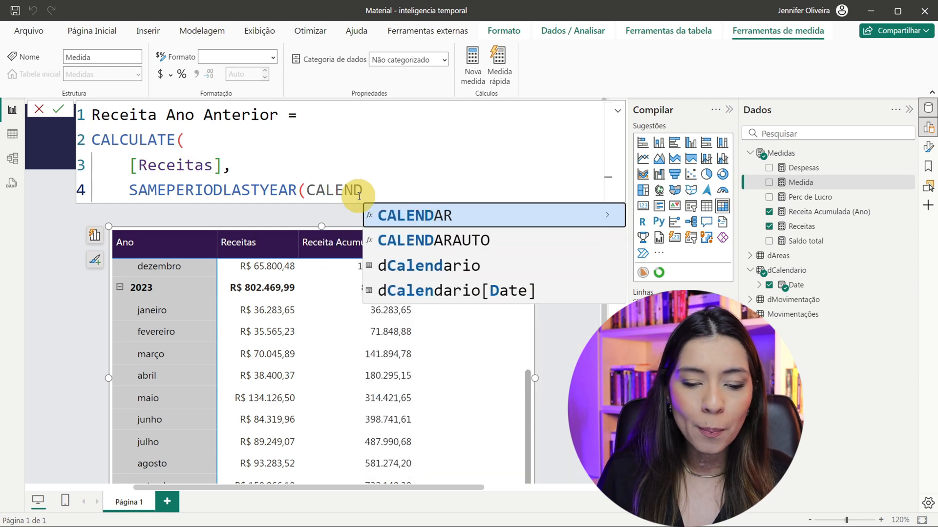
key("Down")
key("Down")
key("Down")
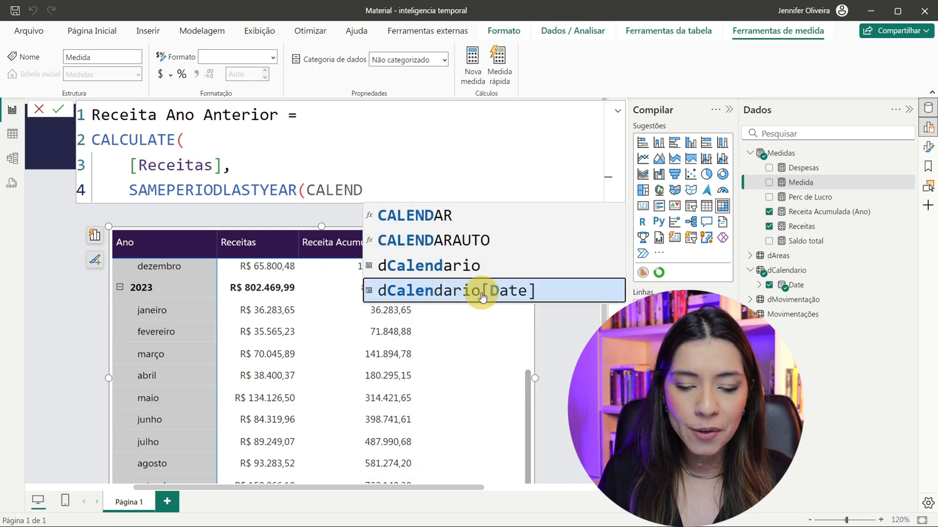
left_click(482, 293)
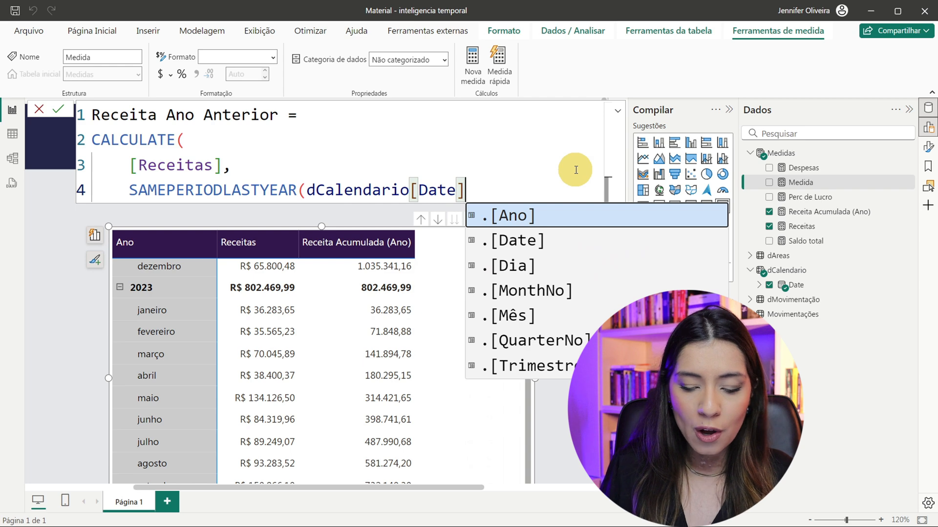
type("))")
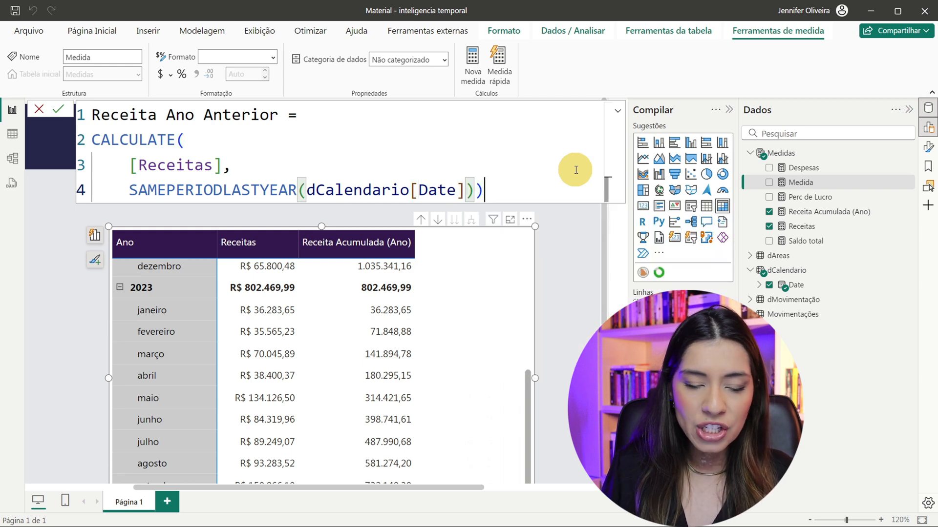
- Check the parentheses of SAMEPERIODLASTYEAR and CALCULATE, and commit the Receita Ano Anterior measure
left_click(473, 191)
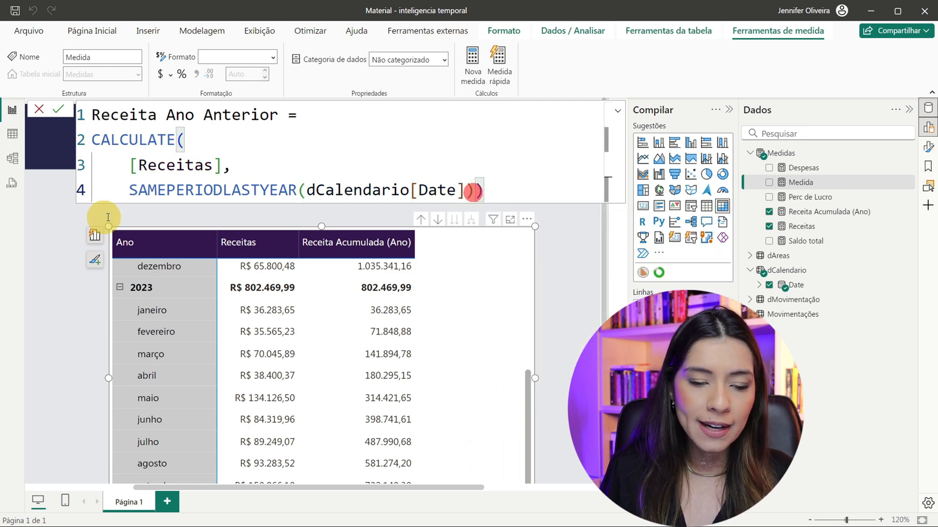
left_click_drag(113, 200, 333, 192)
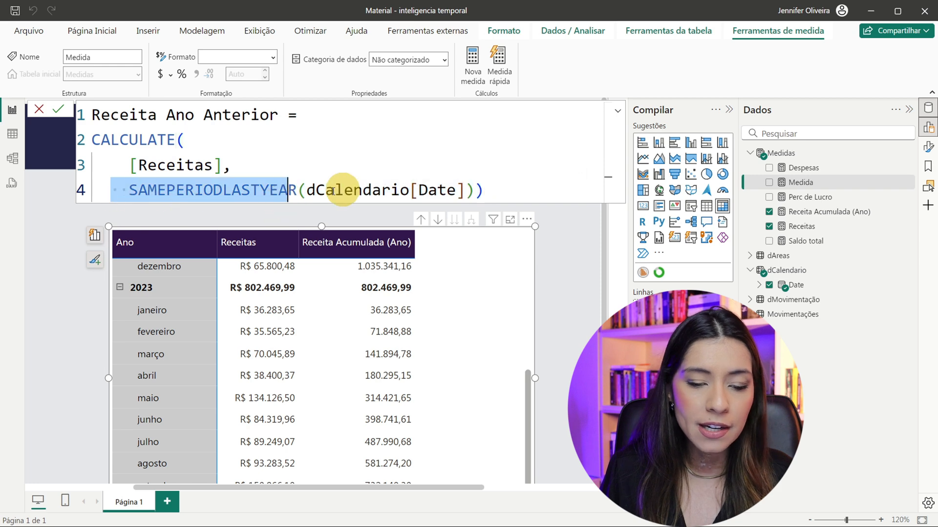
left_click(481, 190)
left_click_drag(201, 141, 86, 140)
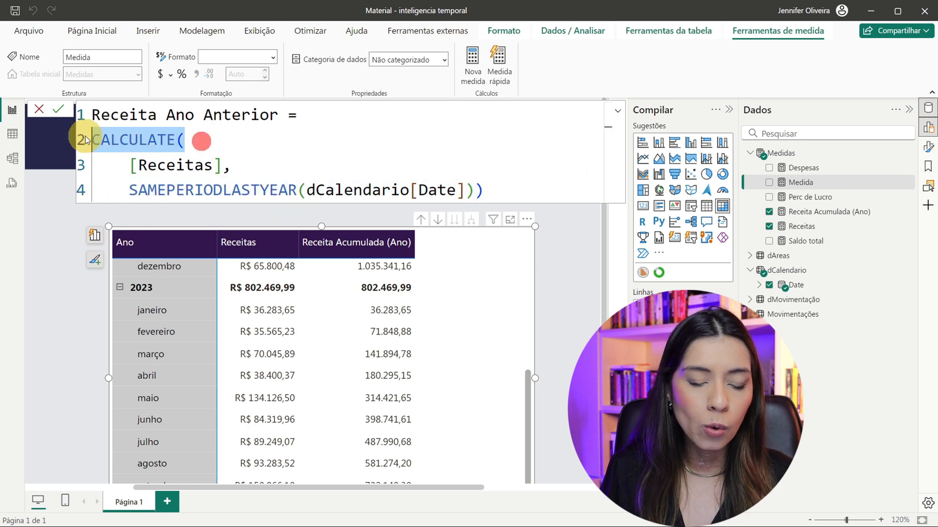
left_click(550, 188)
key("Return")
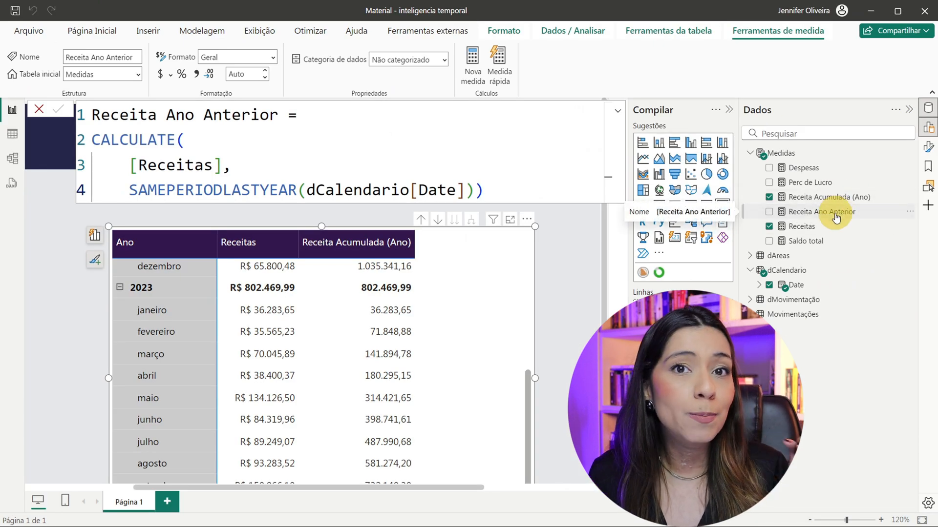
- Add the Receita Ano Anterior measure to the matrix, and move and widen the visual just beneath the page title
left_click_drag(838, 211, 454, 318)
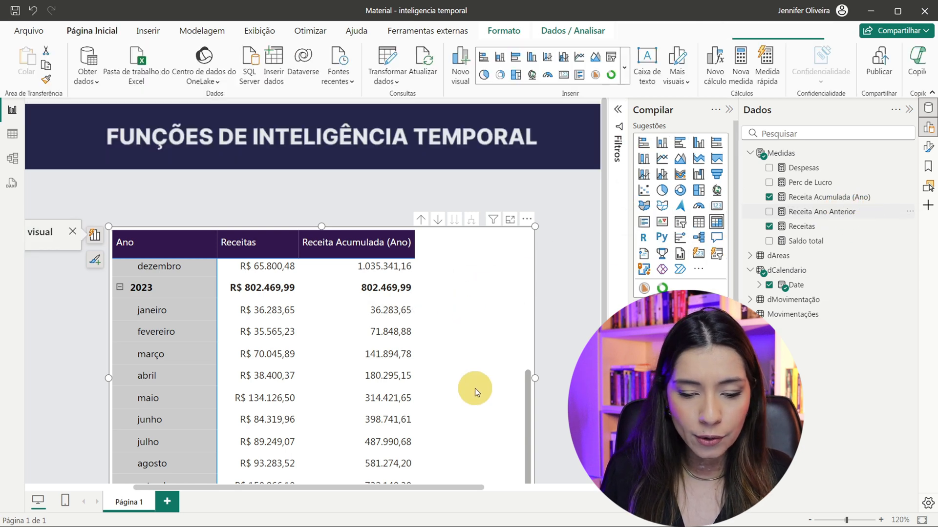
scroll(524, 278, "up", 5)
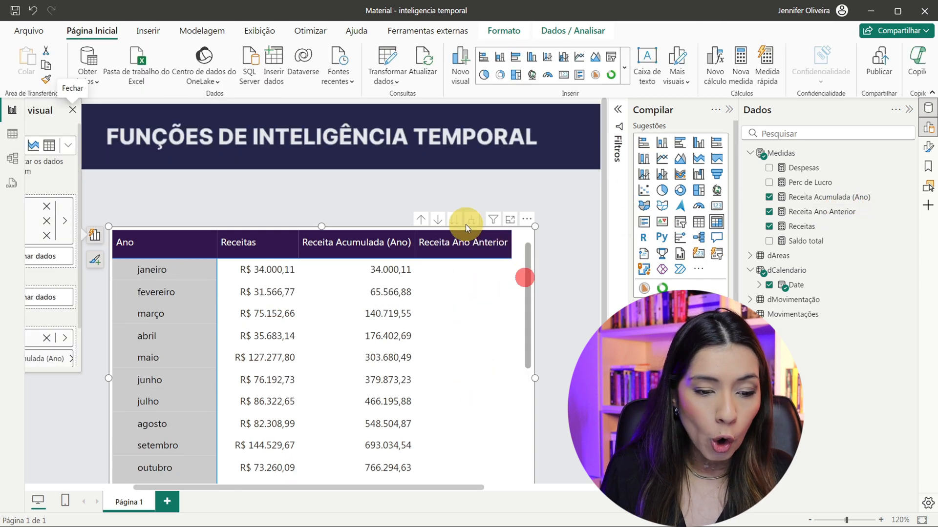
left_click_drag(419, 228, 347, 168)
left_click_drag(466, 317, 573, 318)
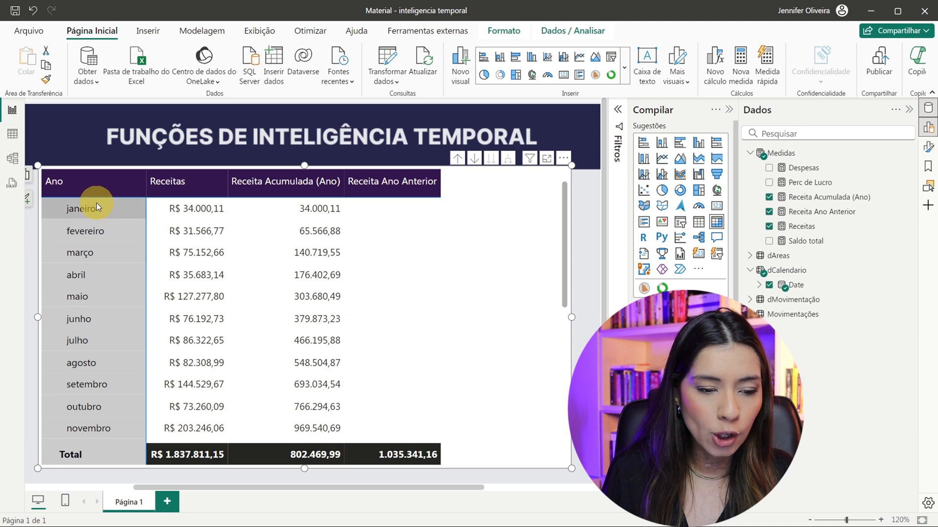
- Extend the matrix downward so that it fits more month rows
scroll(166, 283, "up", 1)
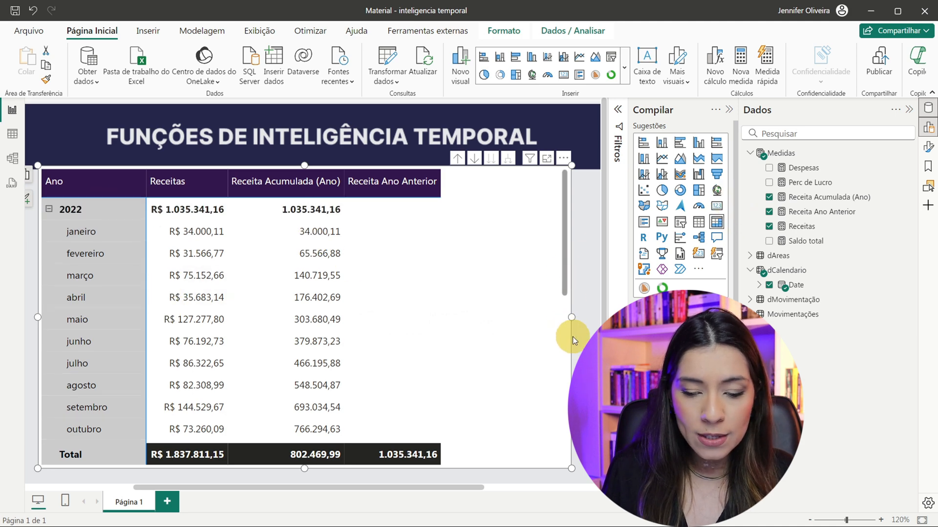
left_click(809, 520)
left_click(810, 520)
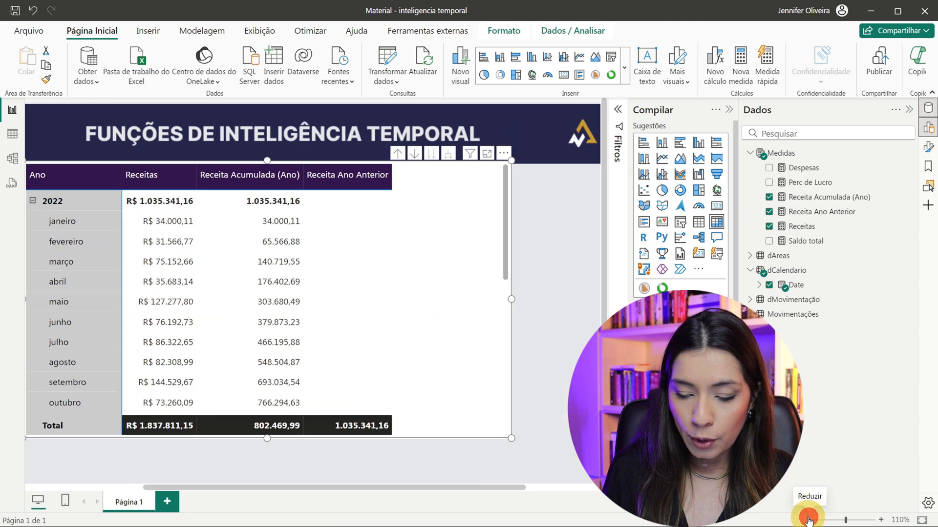
left_click_drag(231, 406, 225, 485)
scroll(214, 227, "left", 1)
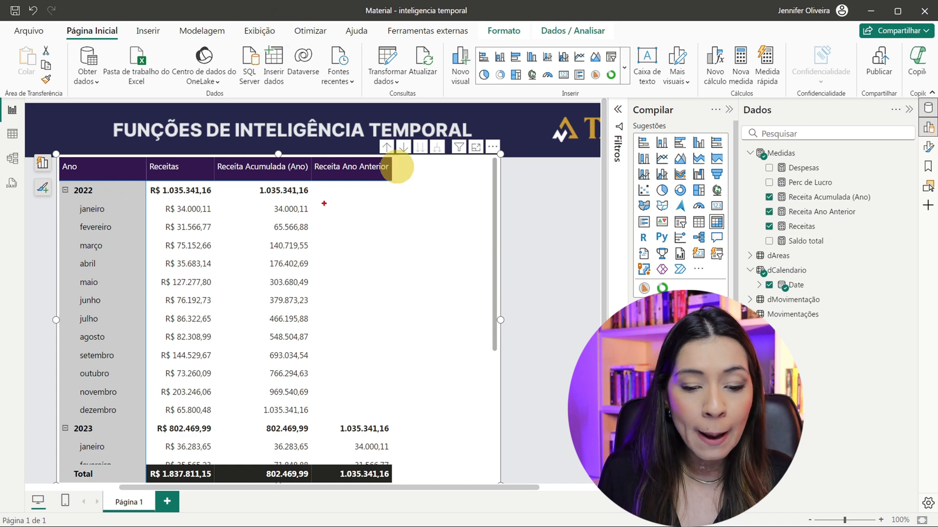
- Compare Receita Ano Anterior with the monthly Receitas of the preceding year across 2022 and 2023 in the matrix
left_click_drag(320, 196, 374, 380)
left_click_drag(372, 214, 330, 369)
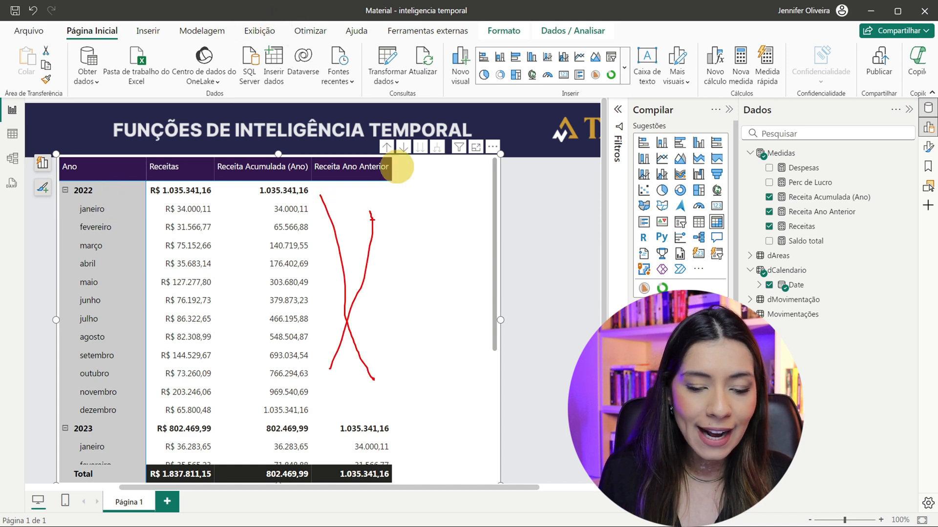
scroll(352, 242, "down", 1)
scroll(352, 242, "down", 3)
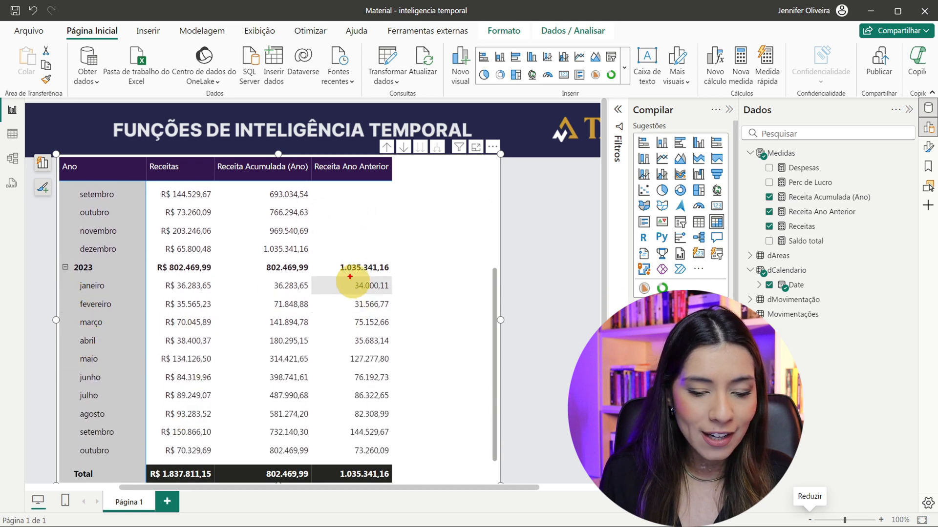
left_click_drag(324, 278, 403, 459)
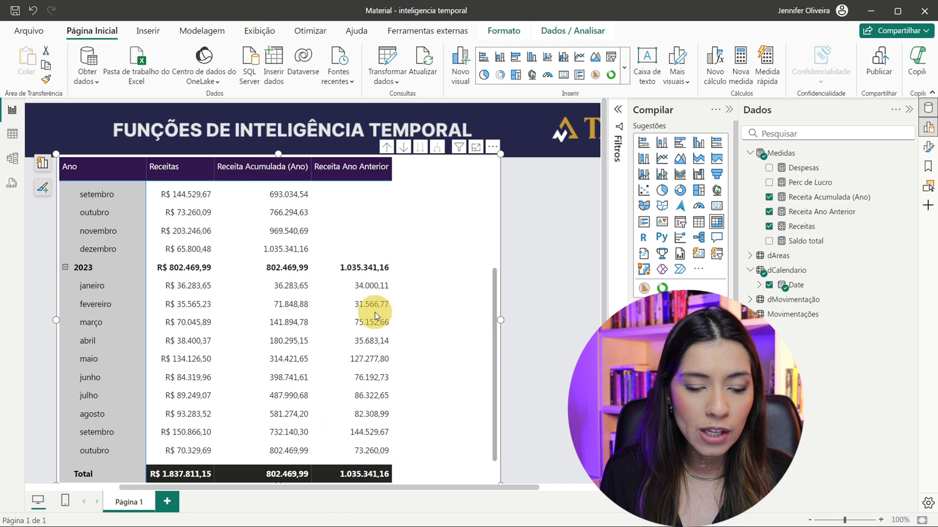
scroll(375, 312, "up", 5)
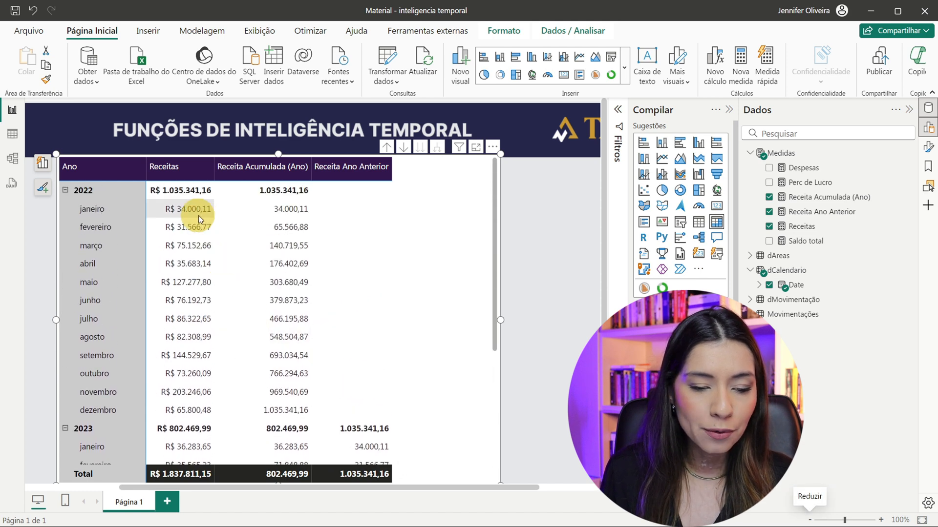
scroll(240, 342, "down", 4)
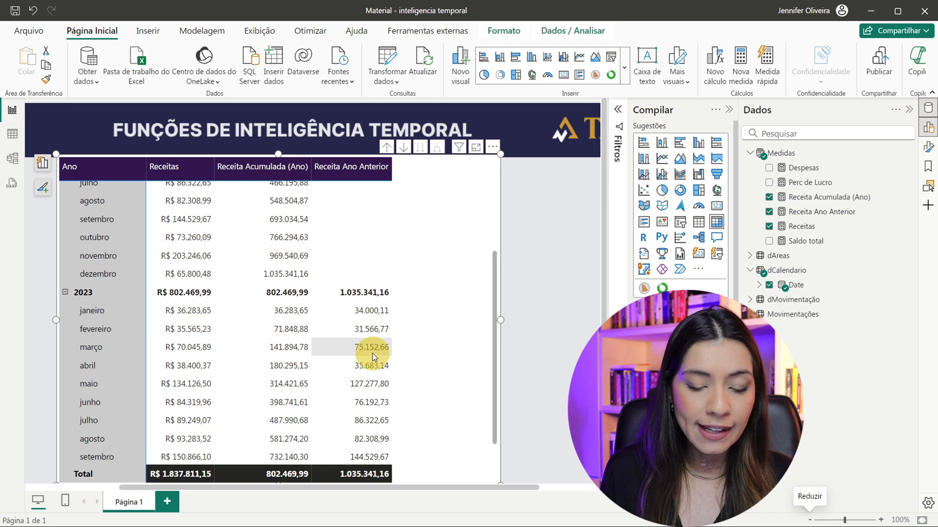
scroll(374, 352, "up", 4)
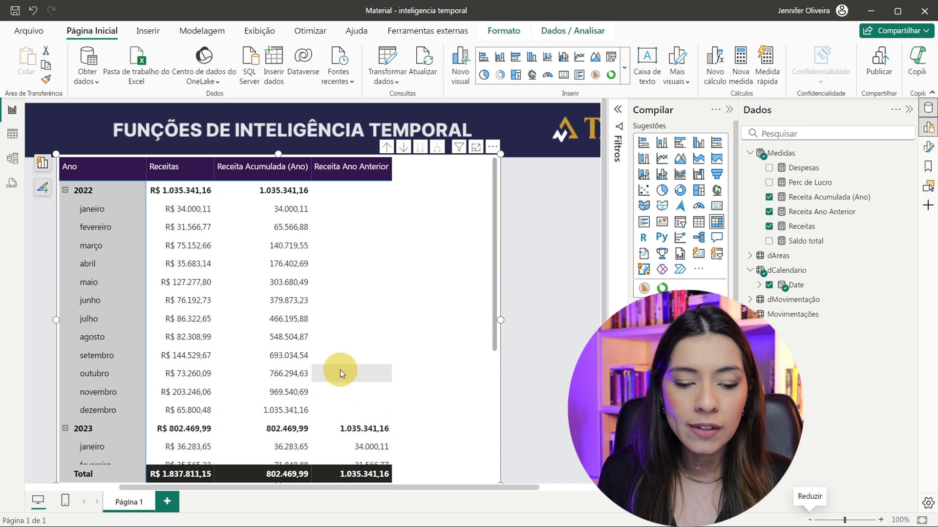
scroll(342, 369, "down", 1)
scroll(342, 370, "down", 1)
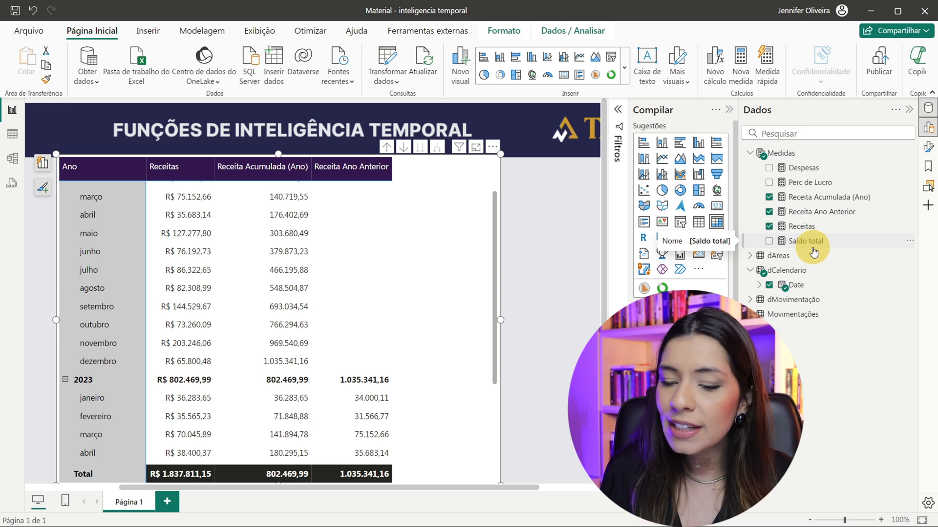
- Create a new measure in the Medidas table and name it Variacao Anual %
right_click(801, 157)
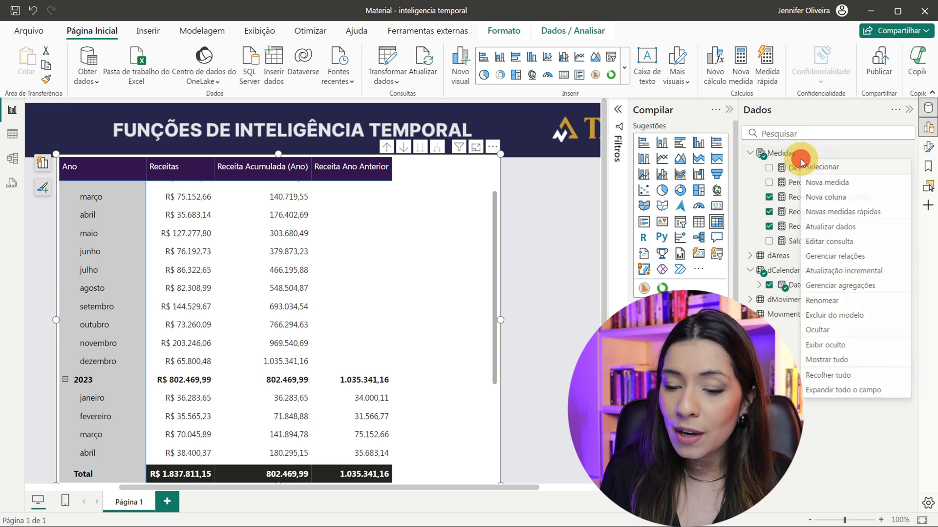
left_click(843, 186)
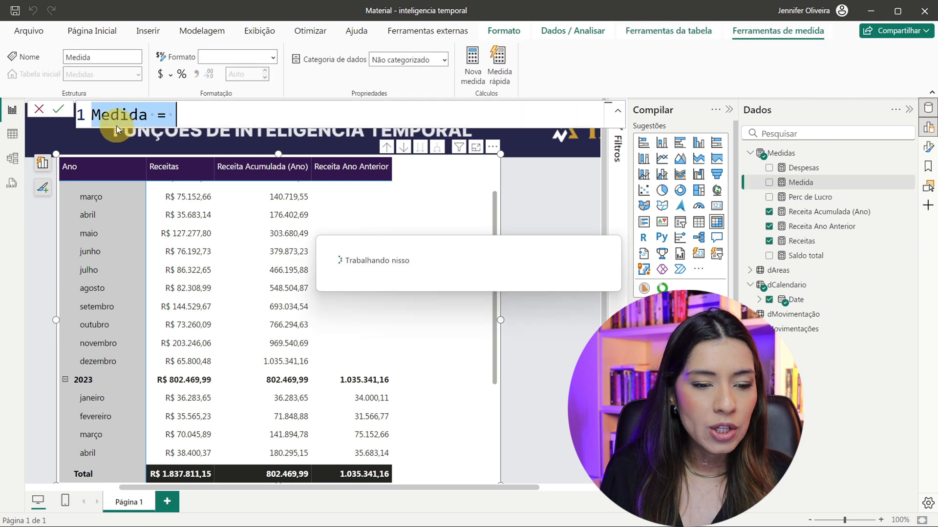
double_click(119, 116)
type("Variacao Anual %")
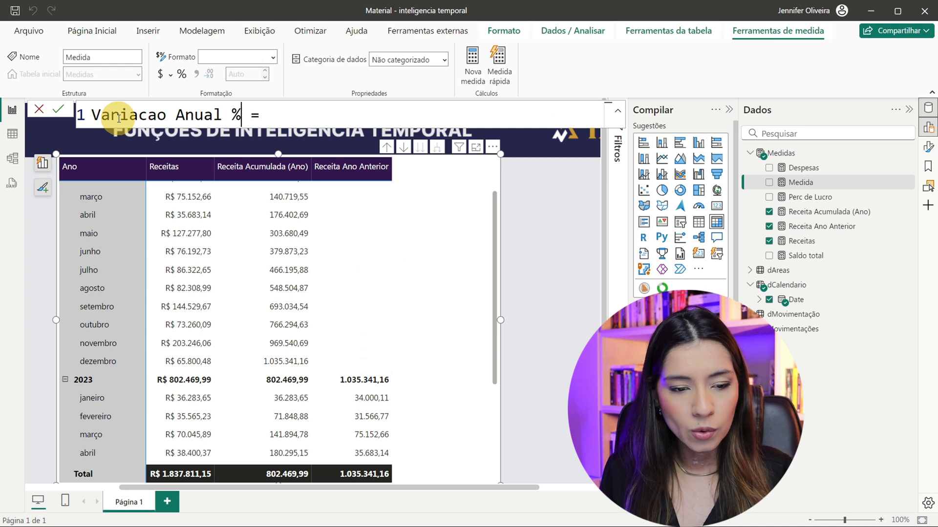
left_click(365, 105)
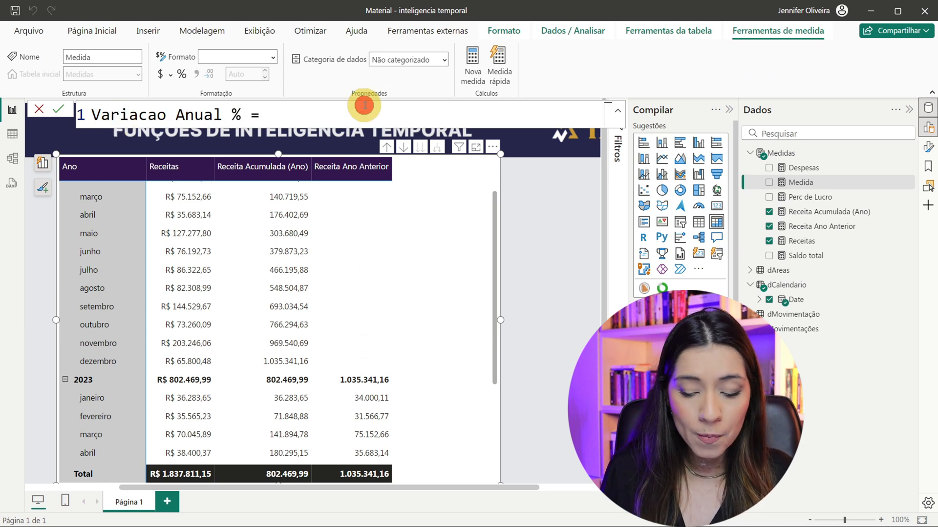
- Define the Variacao Anual % measure as DIVIDE([Receitas],[Receita Ano Anterior])-1 on a new line and commit it
key("shift+Return")
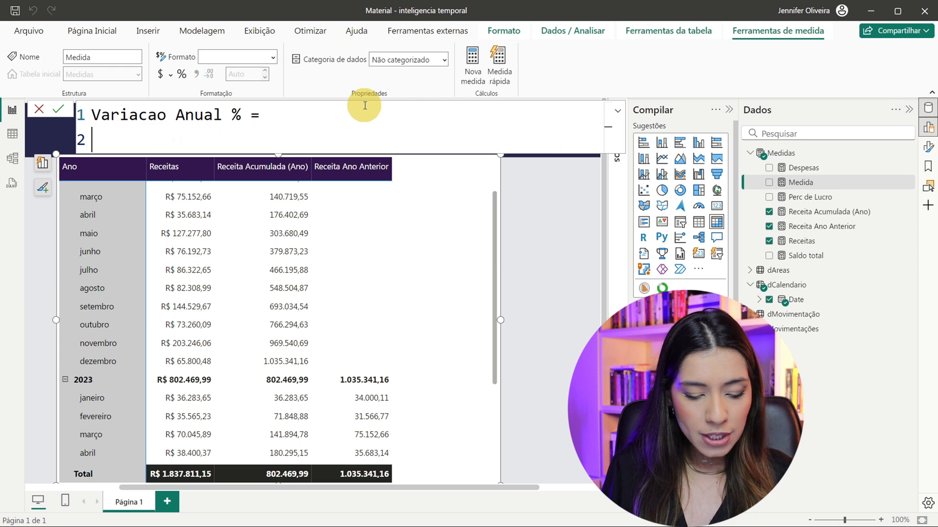
type("DIVI")
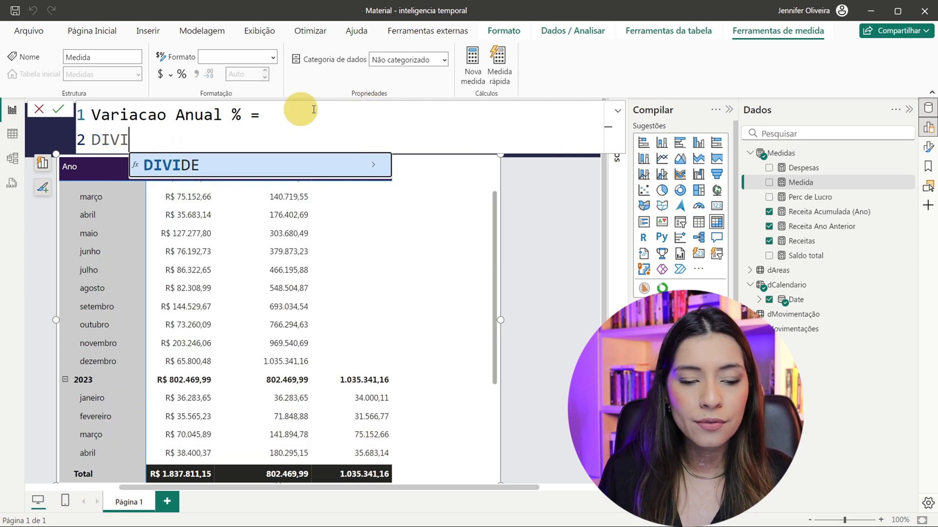
key("Tab")
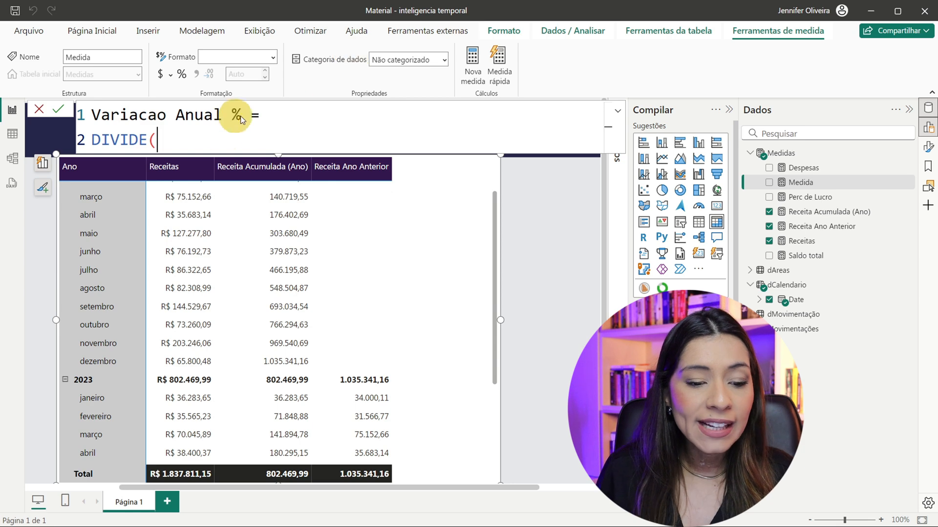
type("RECEI")
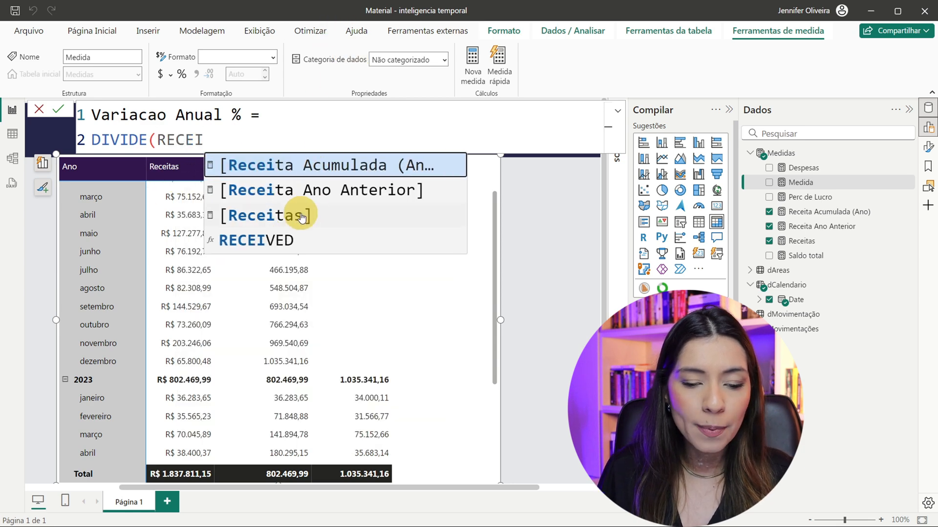
left_click(275, 218)
type(",")
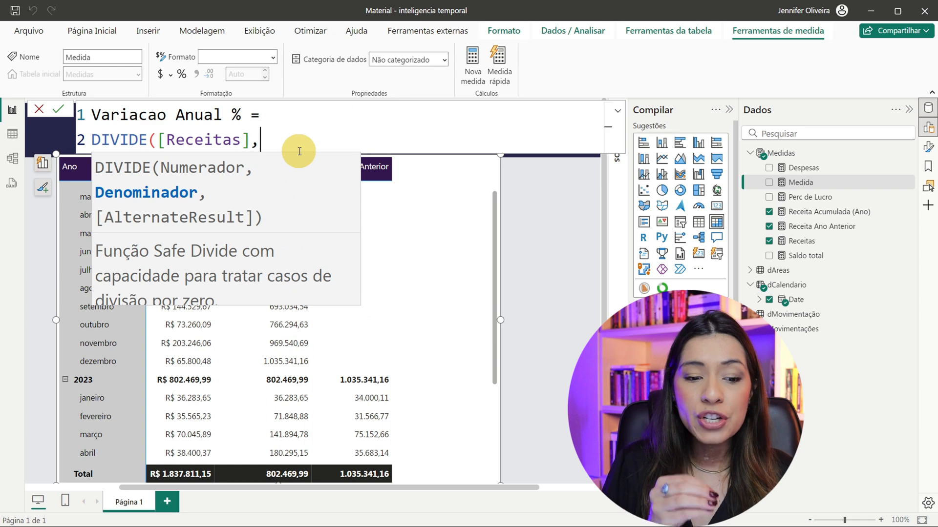
type("RECEITA")
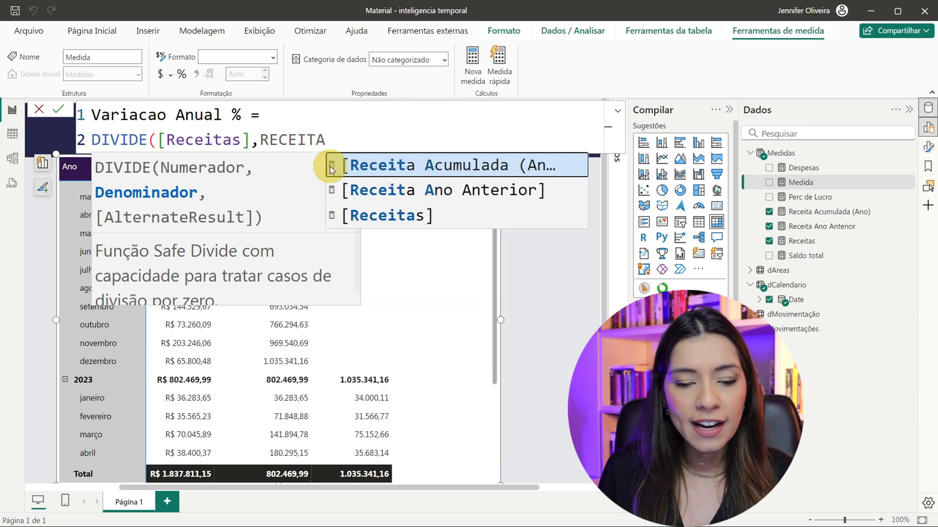
left_click(368, 186)
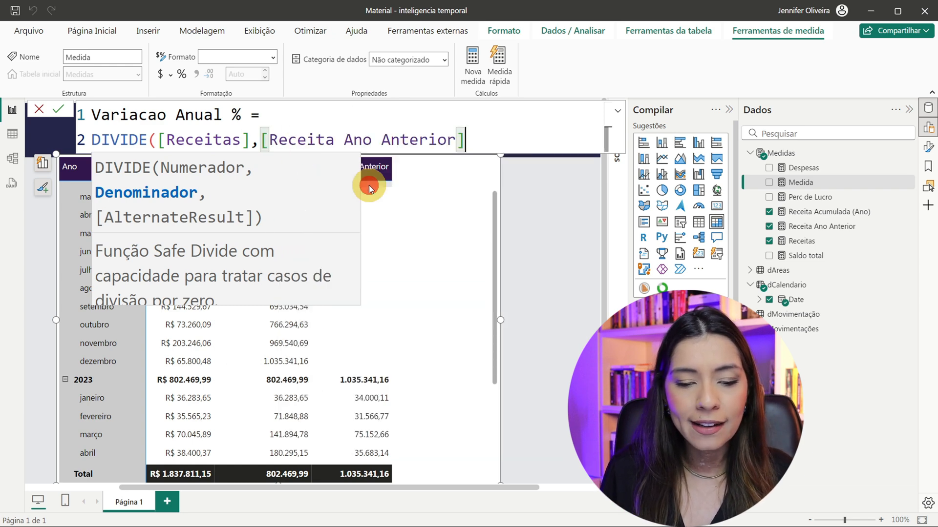
type(")")
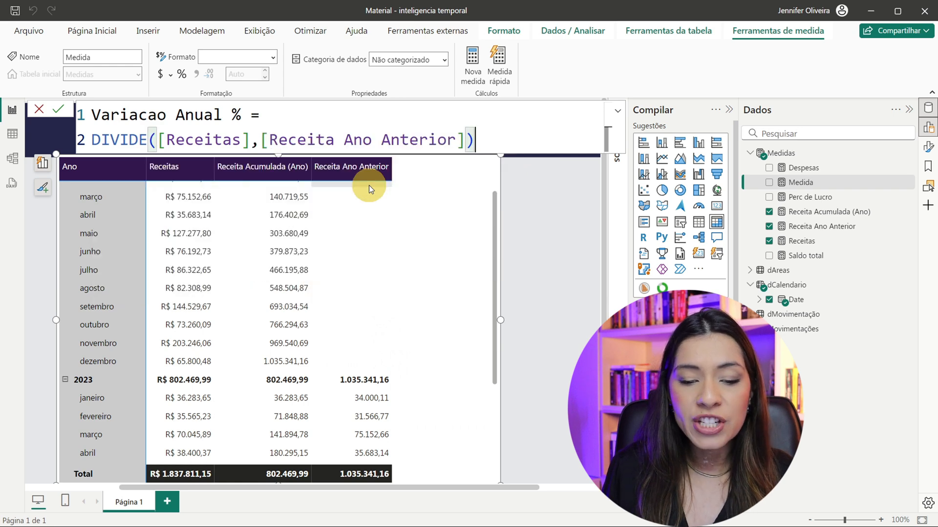
type("-1")
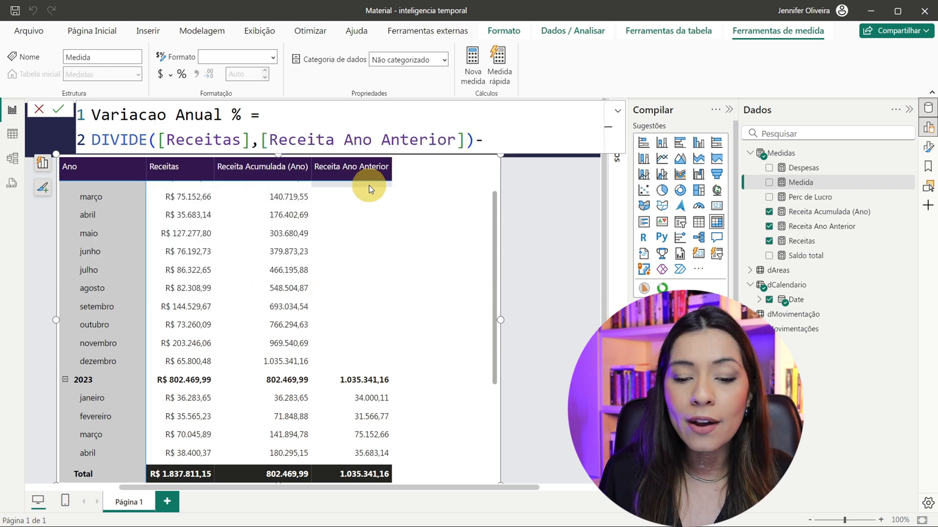
left_click(526, 146)
left_click_drag(525, 145, 49, 148)
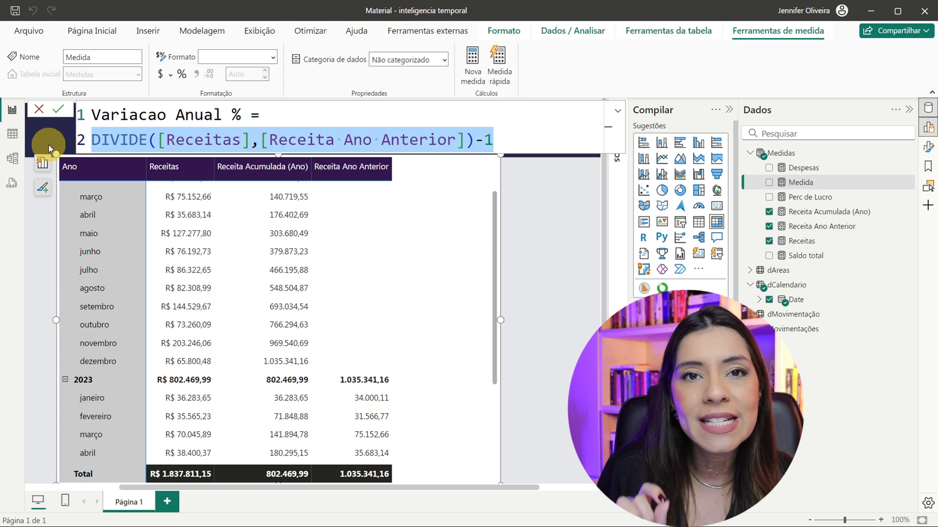
left_click(50, 148)
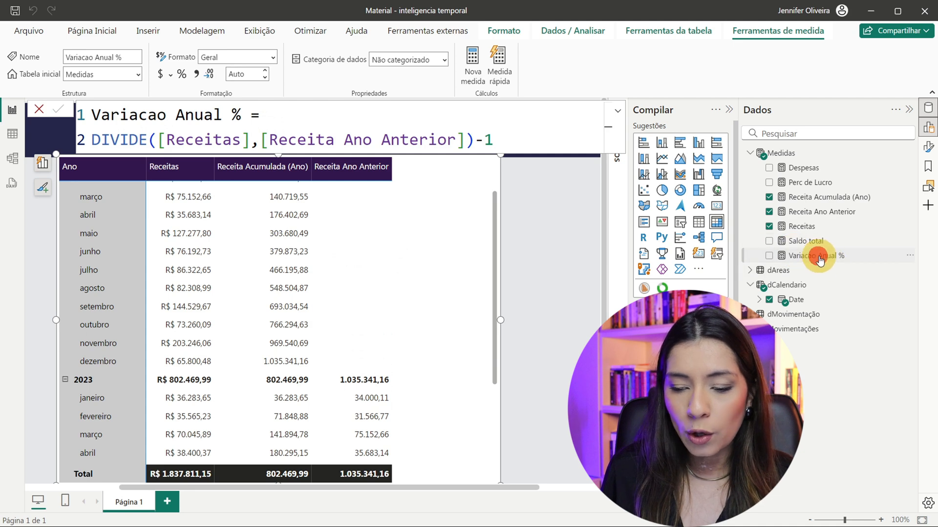
- Add the Variacao Anual % measure to the matrix and widen the visual to the right
left_click_drag(820, 256, 454, 237)
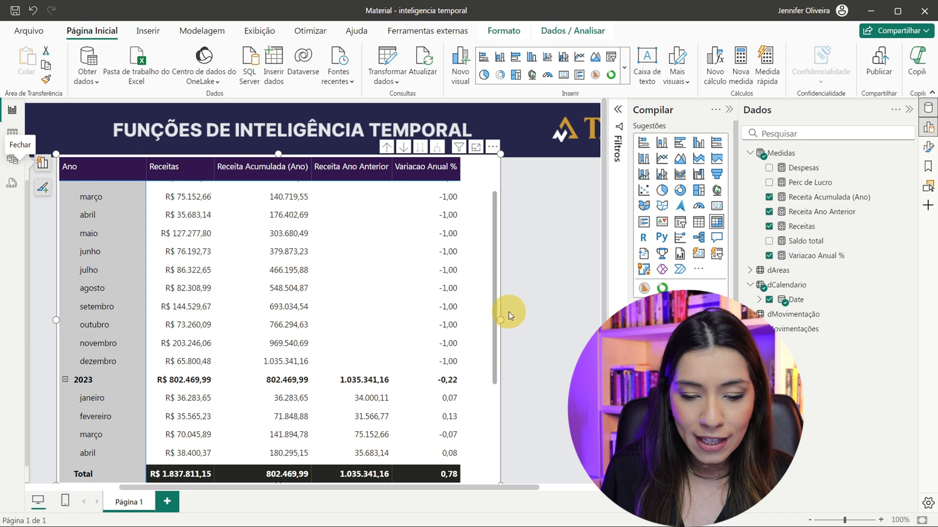
left_click_drag(502, 318, 565, 318)
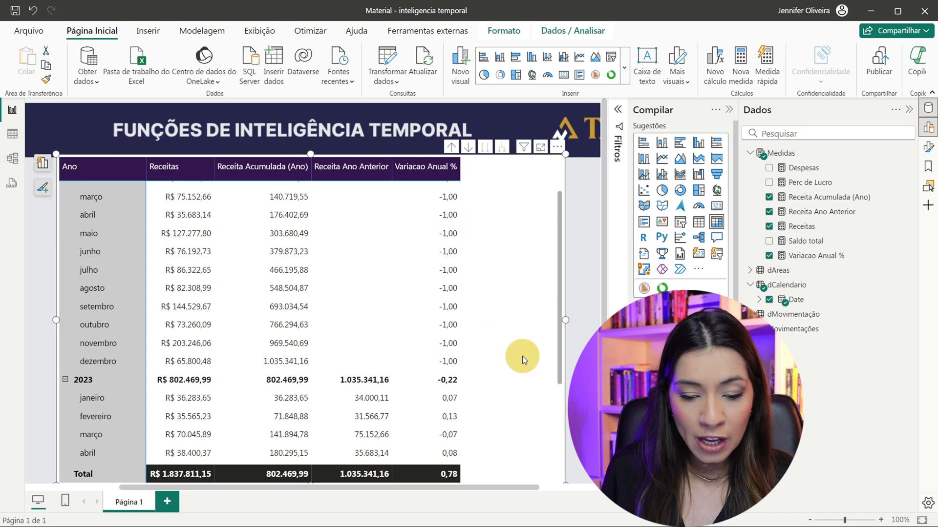
scroll(522, 356, "down", 2)
scroll(521, 356, "down", 2)
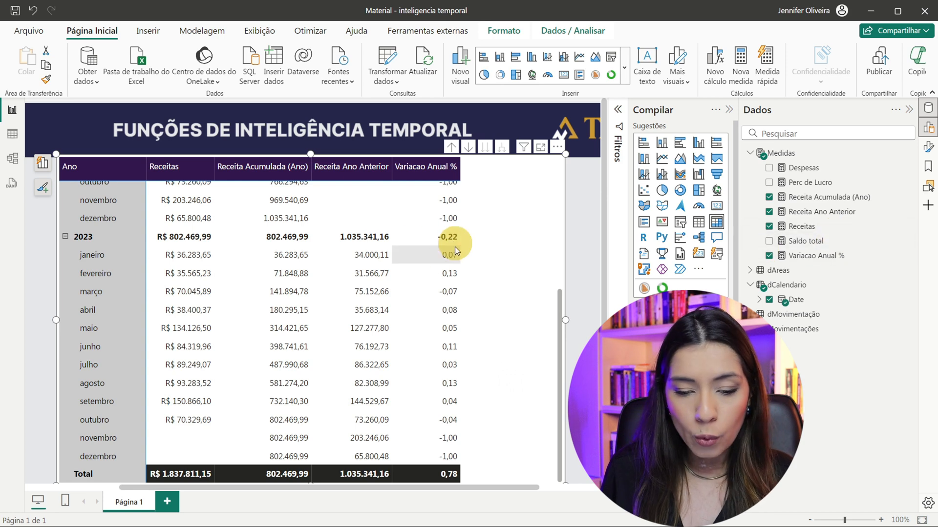
- Format the Variacao Anual % measure as a percentage with 1 decimal place and review its values in the matrix
left_click(829, 257)
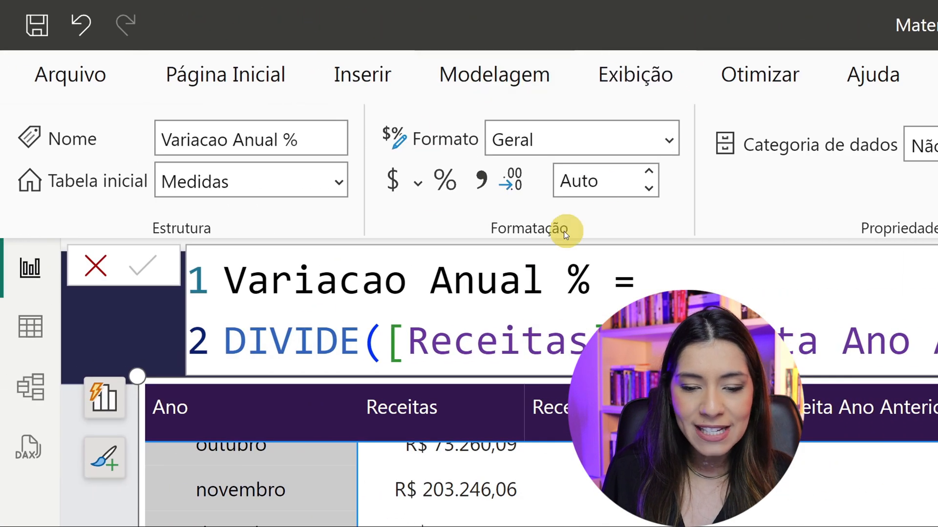
left_click(445, 183)
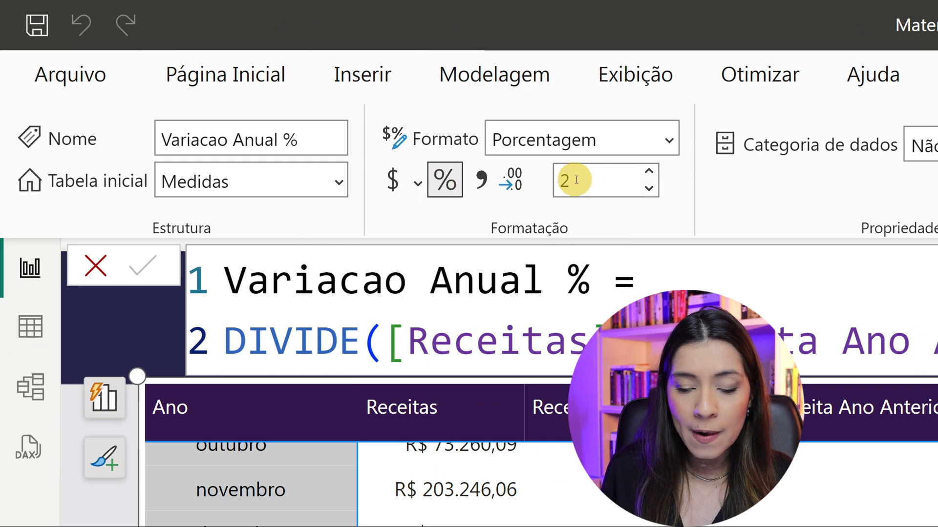
left_click(649, 190)
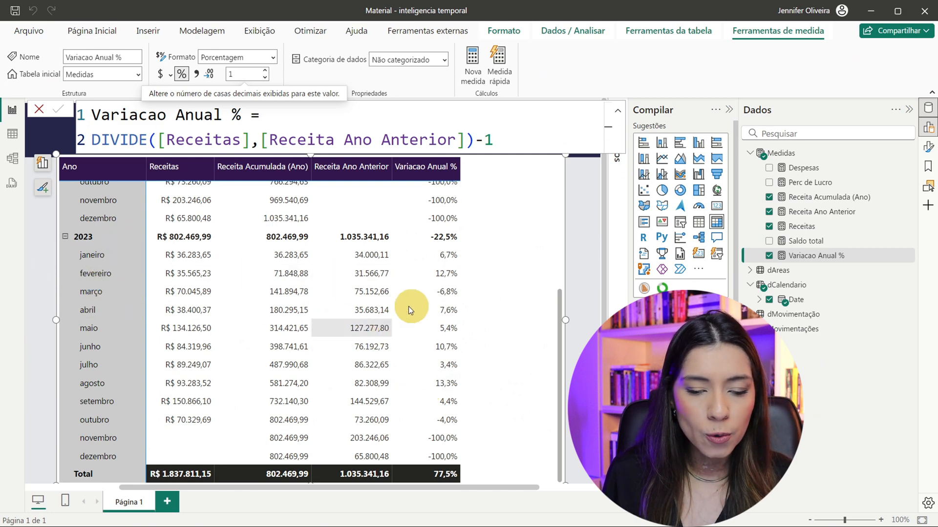
scroll(410, 365, "up", 3)
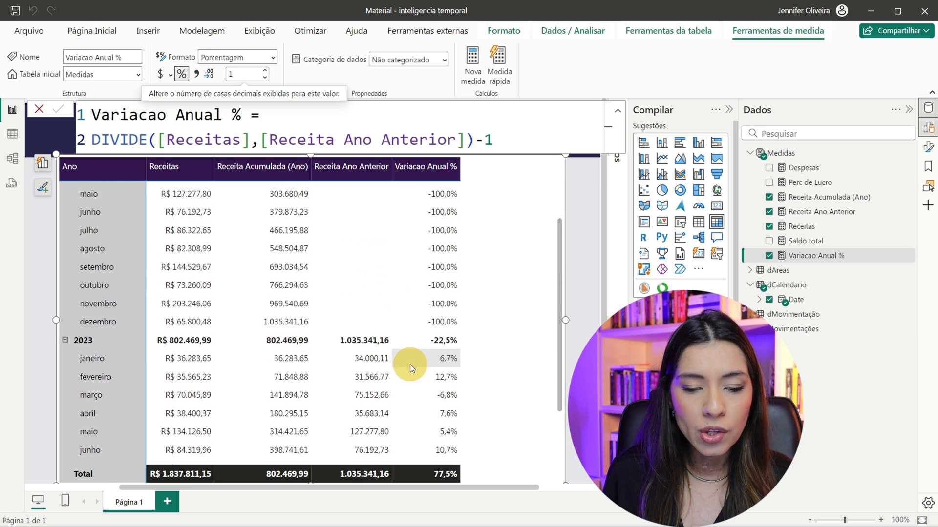
scroll(409, 365, "up", 2)
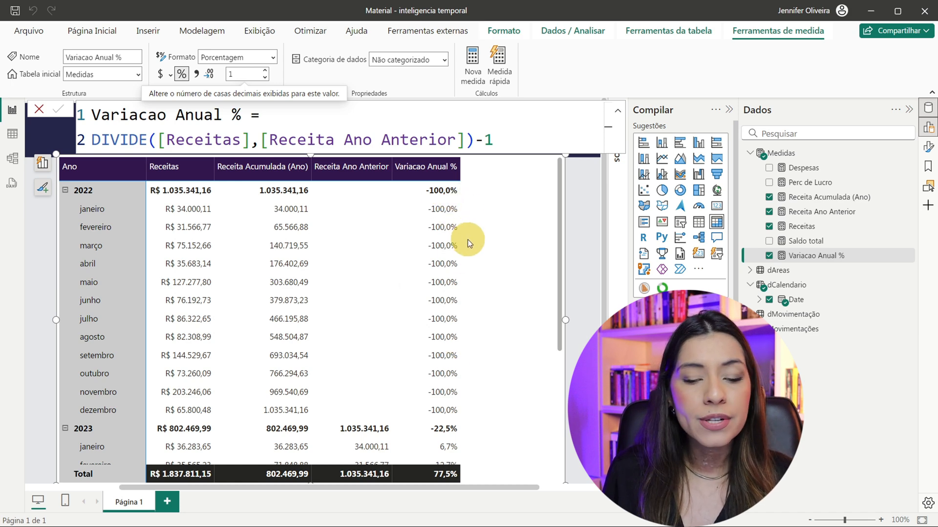
- Insert a line above DIVIDE in the Variacao Anual % formula that opens an IF with the test ISBLANK([Receita Ano Anterior])
left_click_drag(270, 139, 464, 139)
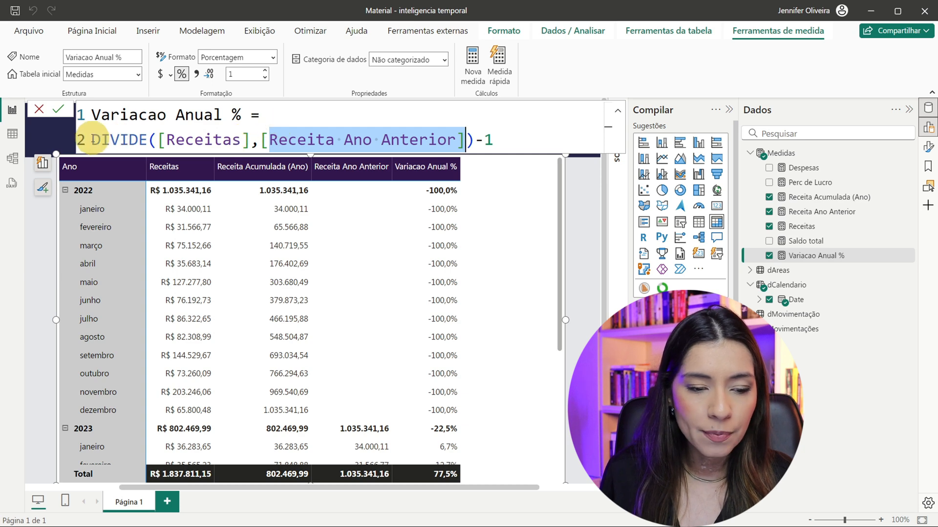
double_click(94, 140)
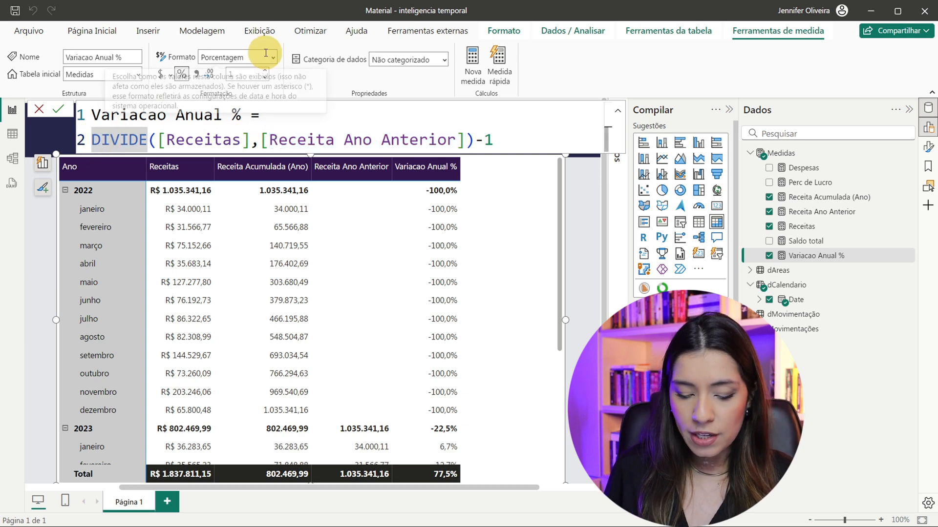
key("shift+Return")
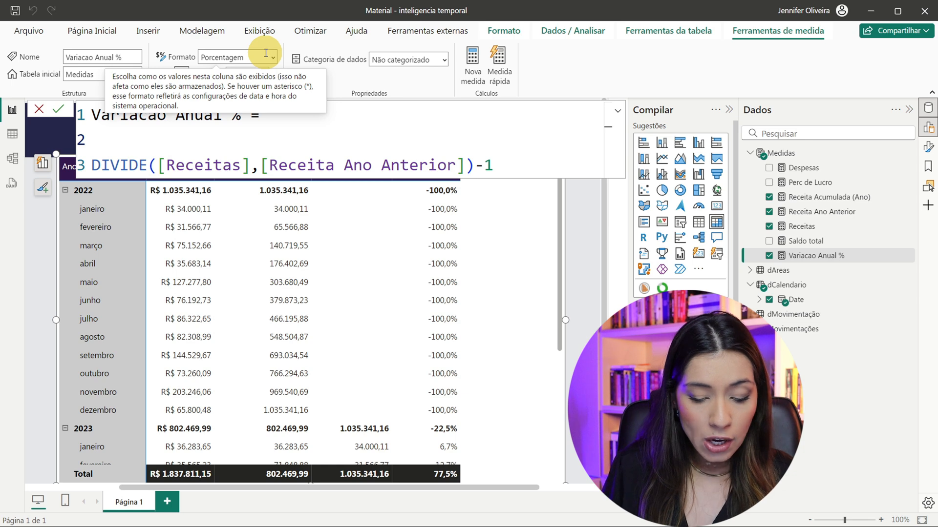
type("IF")
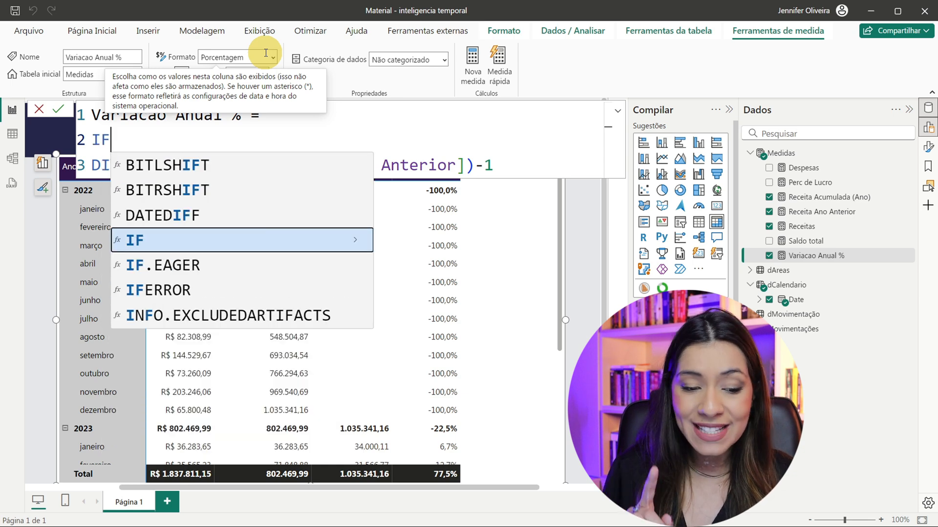
type("(")
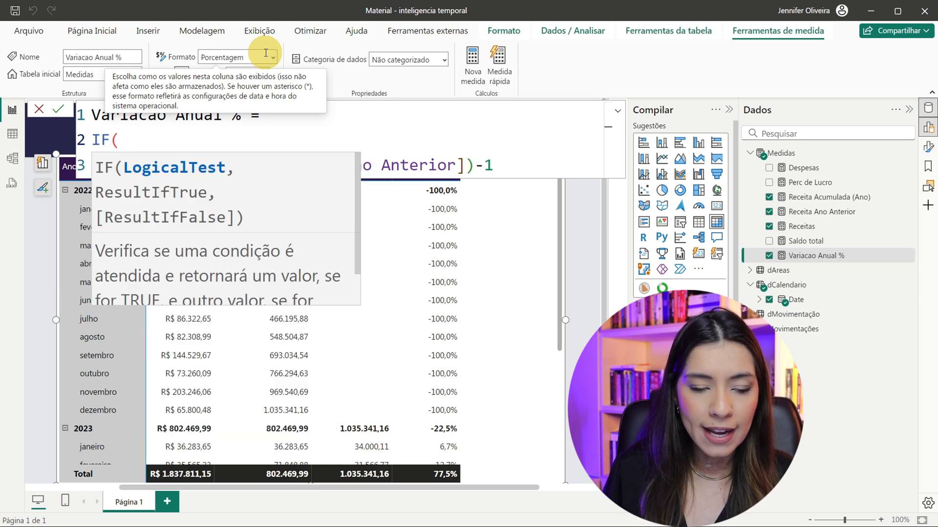
type("R")
key("BackSpace")
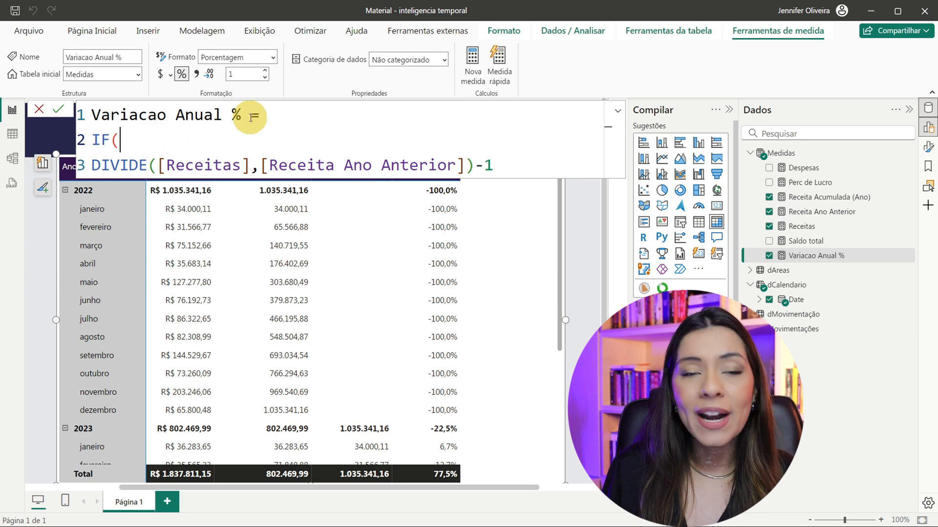
type("ISBL")
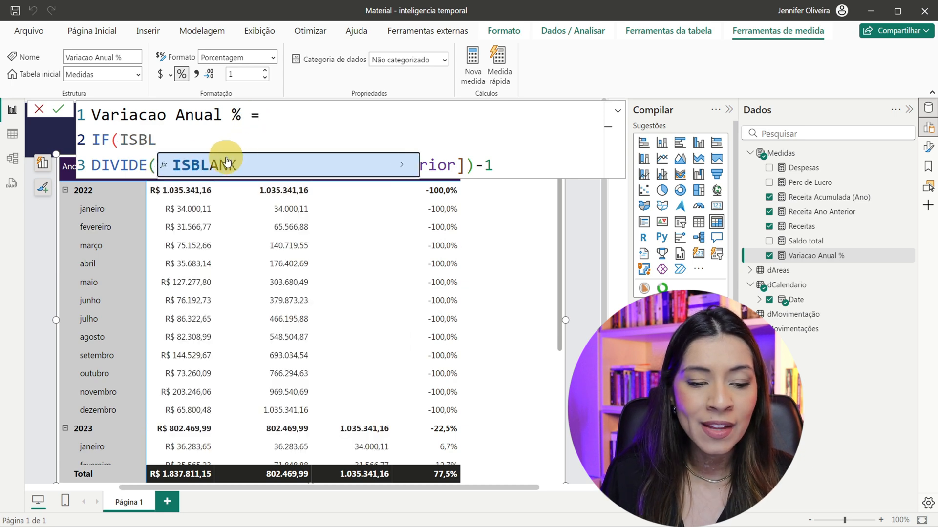
left_click(209, 165)
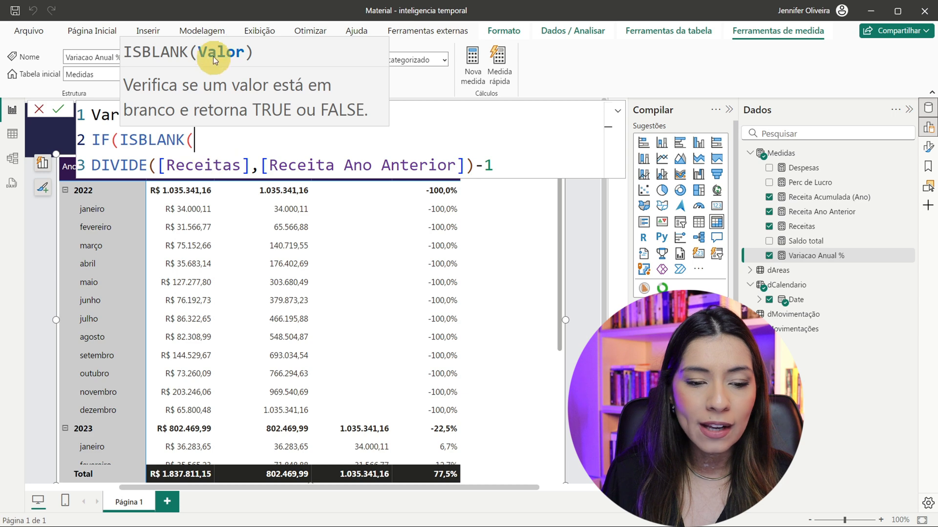
type("RECEI")
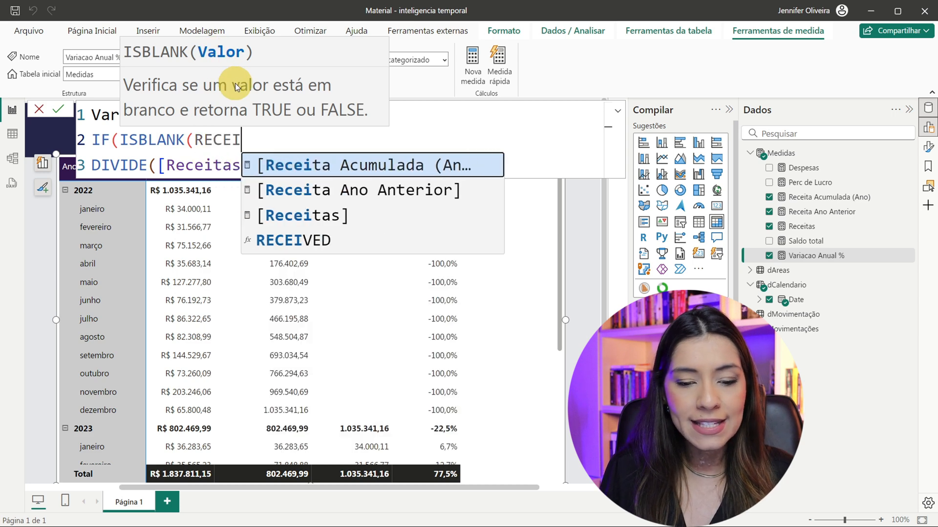
key("Down")
key("Tab")
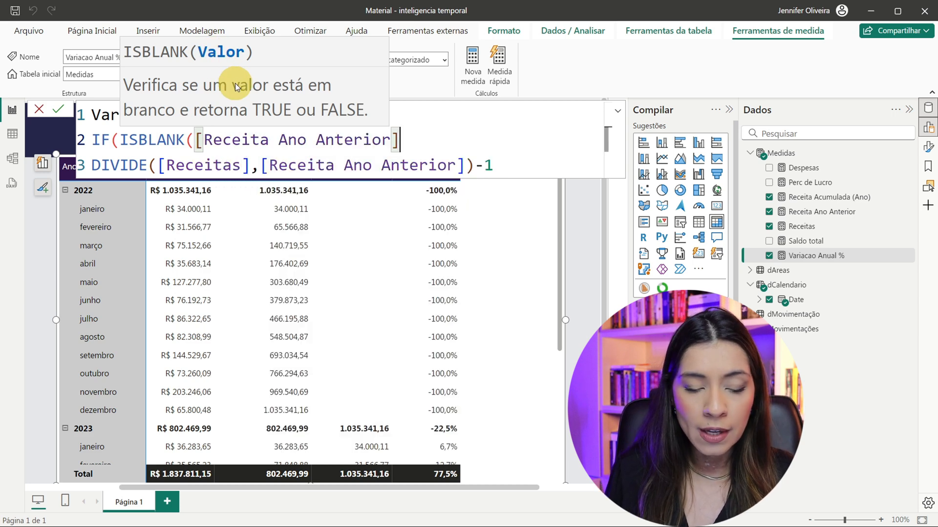
type(")")
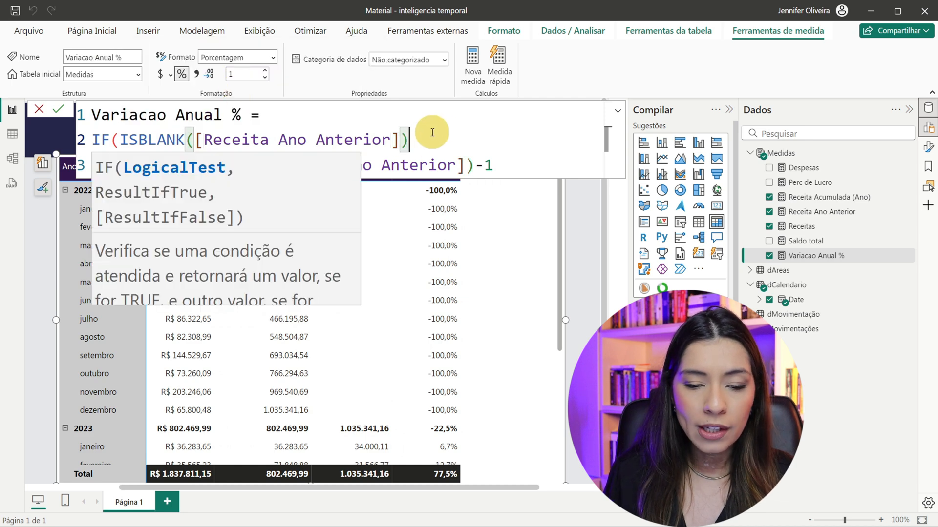
- Place the ISBLANK test on its own indented line inside the IF and add "" as the result if true on a separate line
left_click(122, 139)
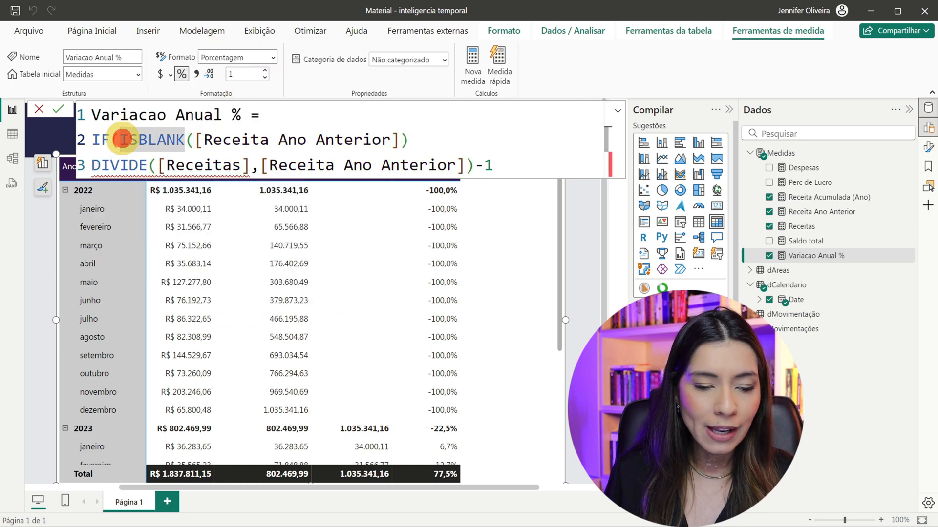
key("shift+Return")
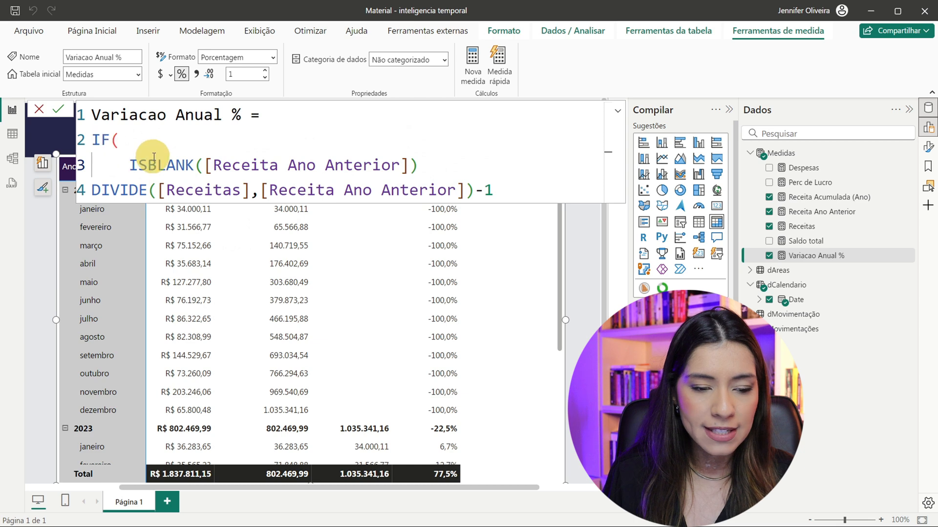
left_click_drag(130, 166, 419, 161)
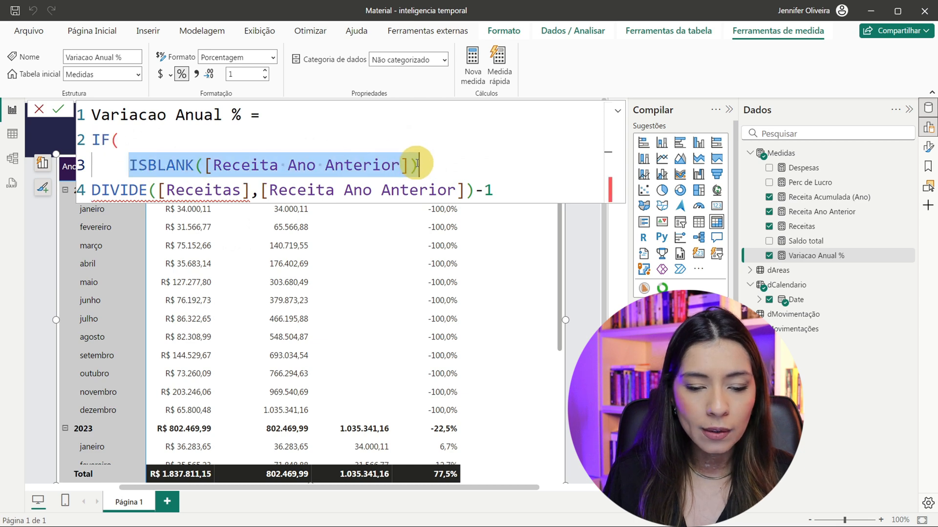
left_click(426, 164)
type(",")
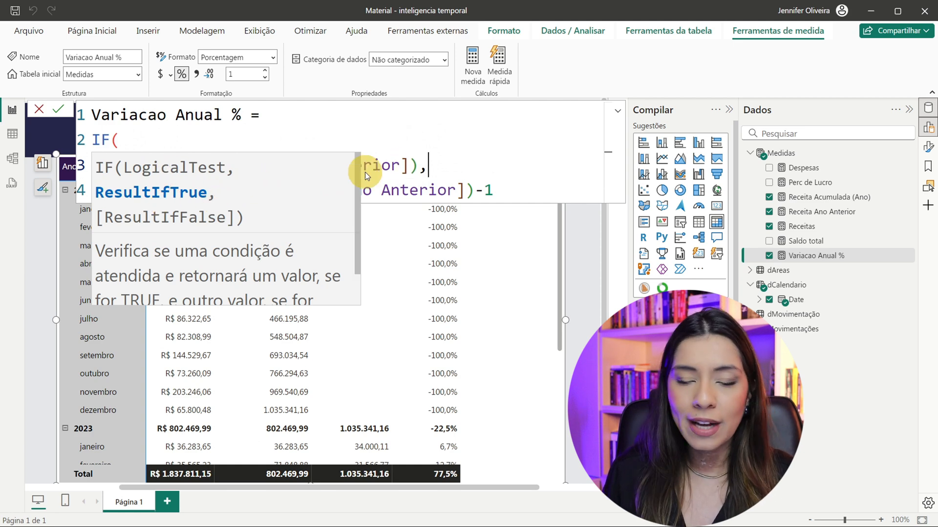
key("Escape")
key("shift+Return")
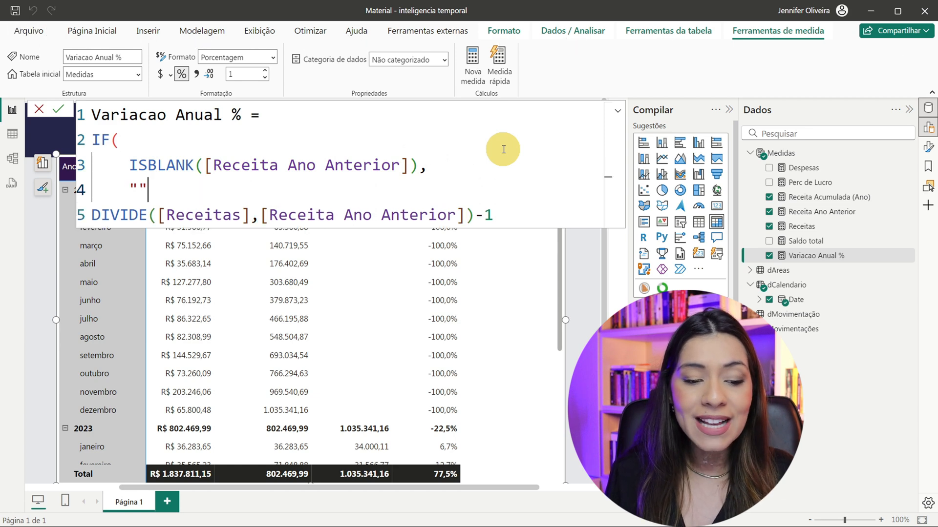
type("\"\",")
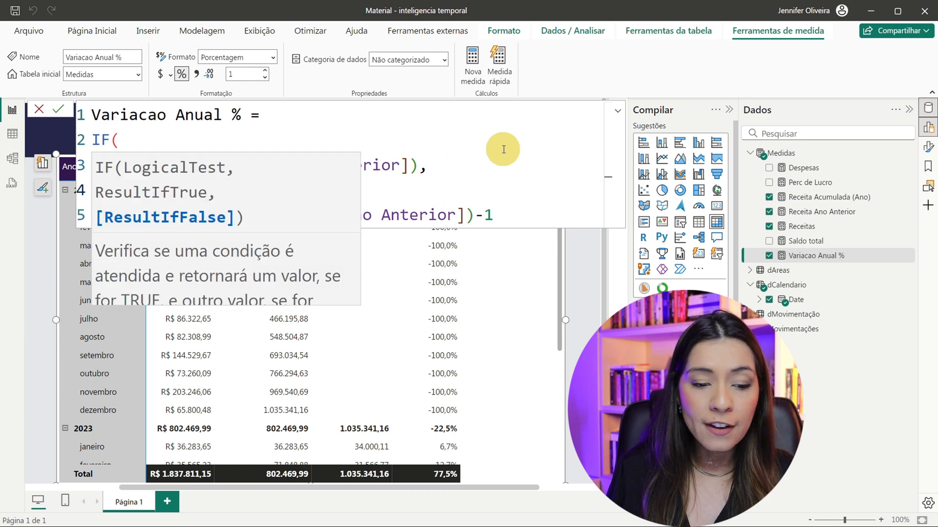
key("Escape")
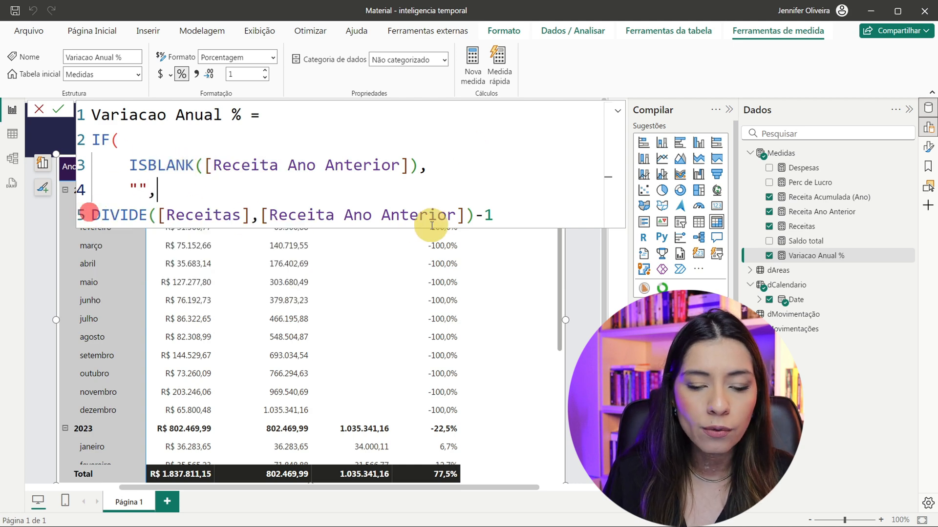
- Review the IF arguments, close the function after DIVIDE([Receitas],[Receita Ano Anterior])-1, and commit the Variacao Anual % formula
left_click_drag(487, 220, 91, 214)
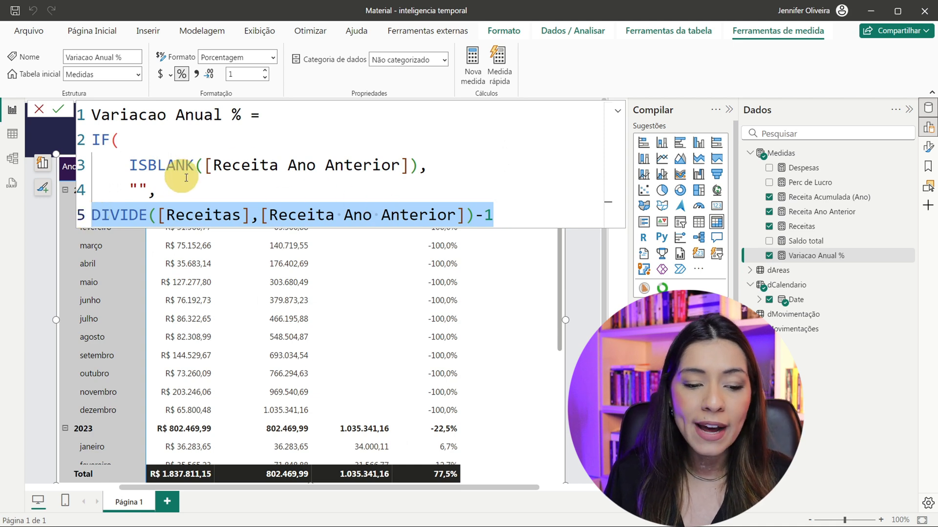
left_click_drag(128, 165, 451, 175)
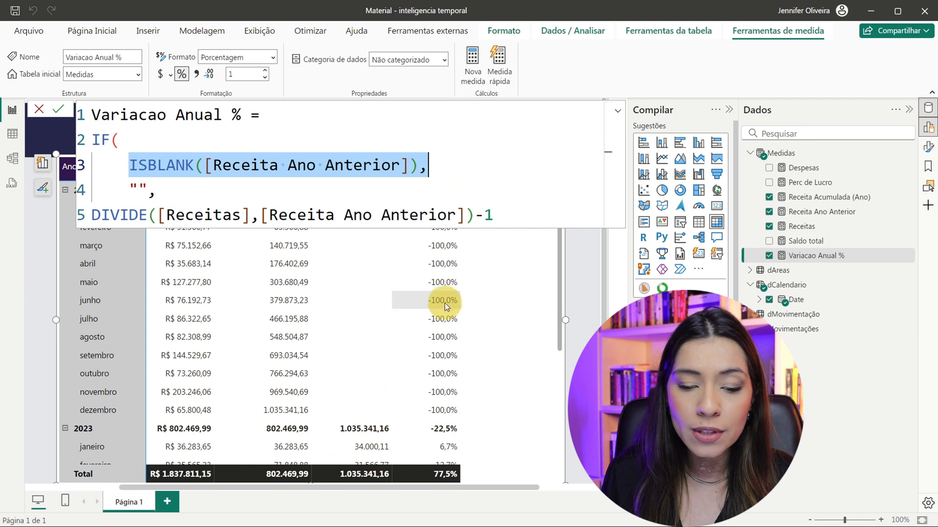
left_click_drag(129, 189, 147, 189)
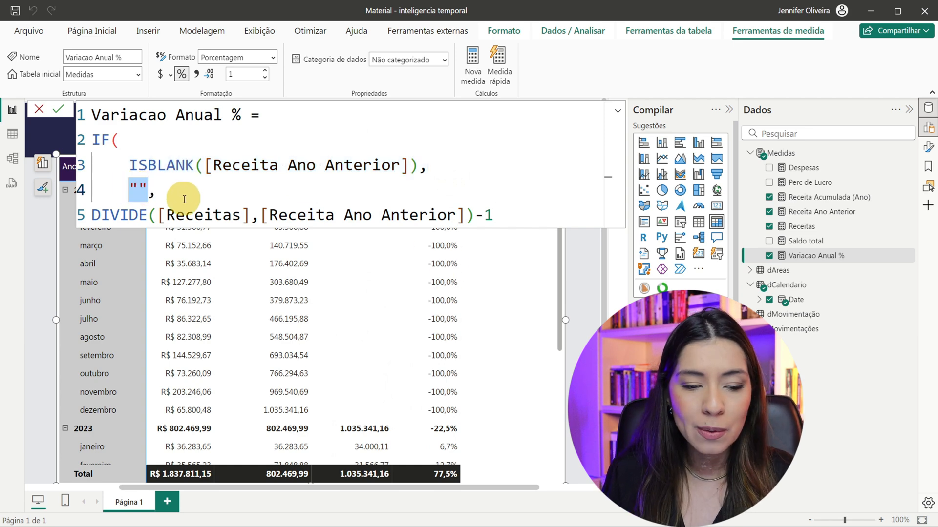
left_click_drag(97, 215, 498, 211)
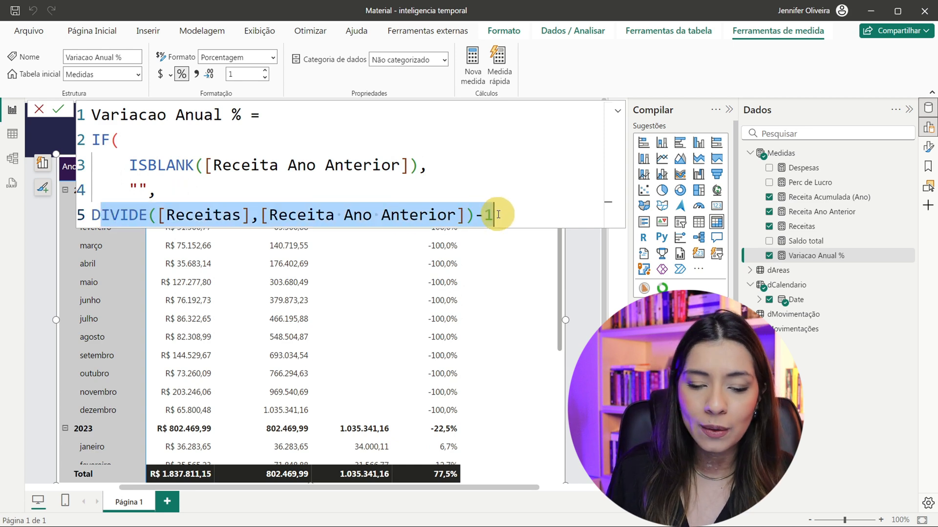
key("Return")
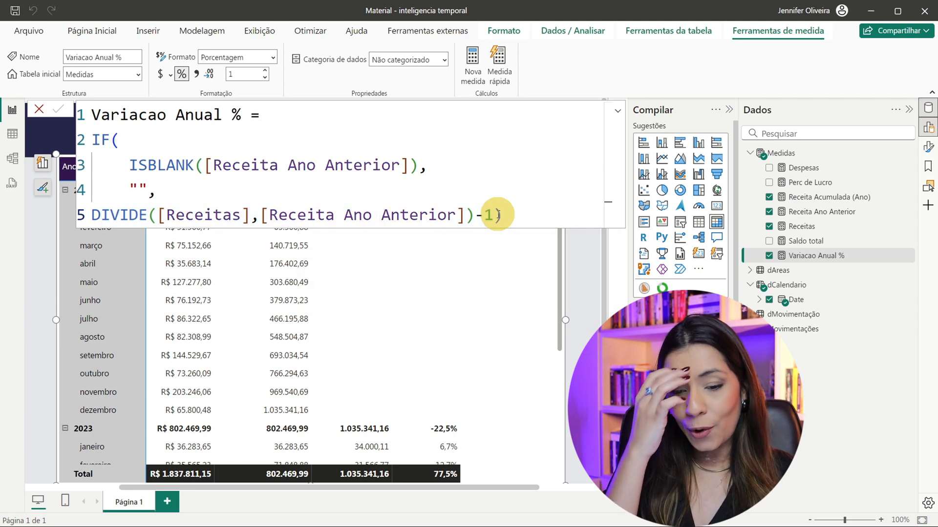
- Examine the Variacao Anual % column in the matrix across the months of 2022 and 2023
left_click(581, 276)
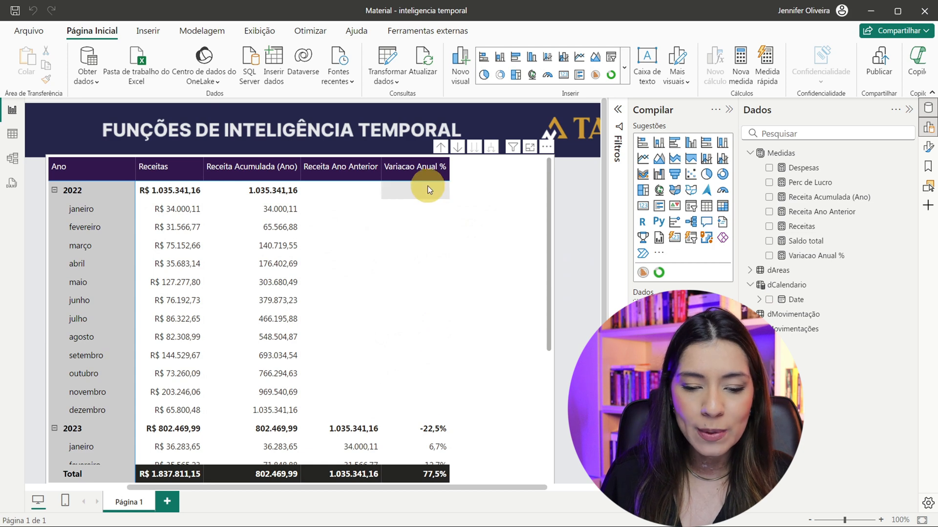
scroll(433, 364, "down", 4)
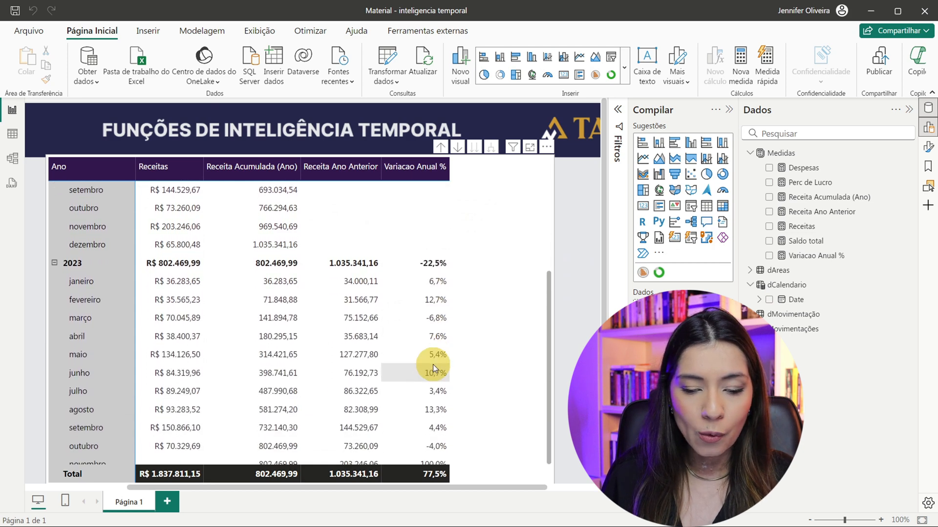
scroll(433, 364, "up", 4)
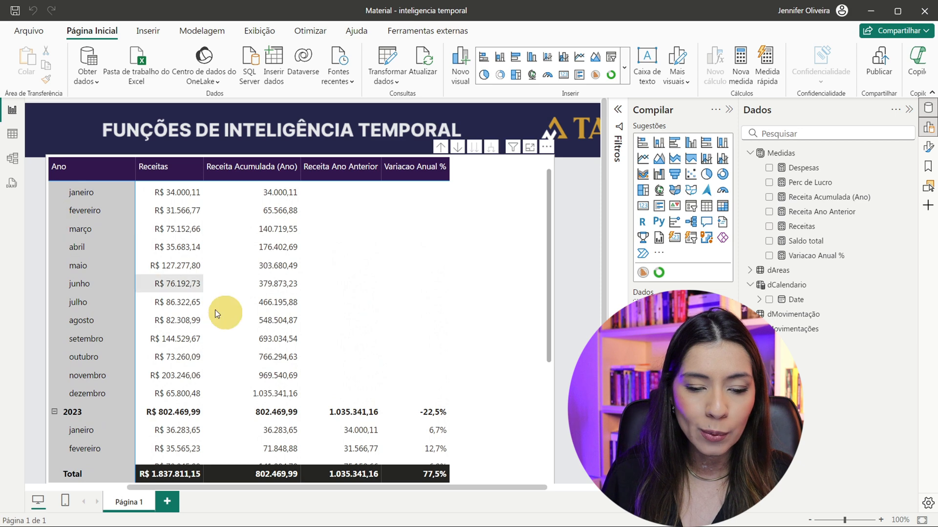
scroll(288, 324, "down", 5)
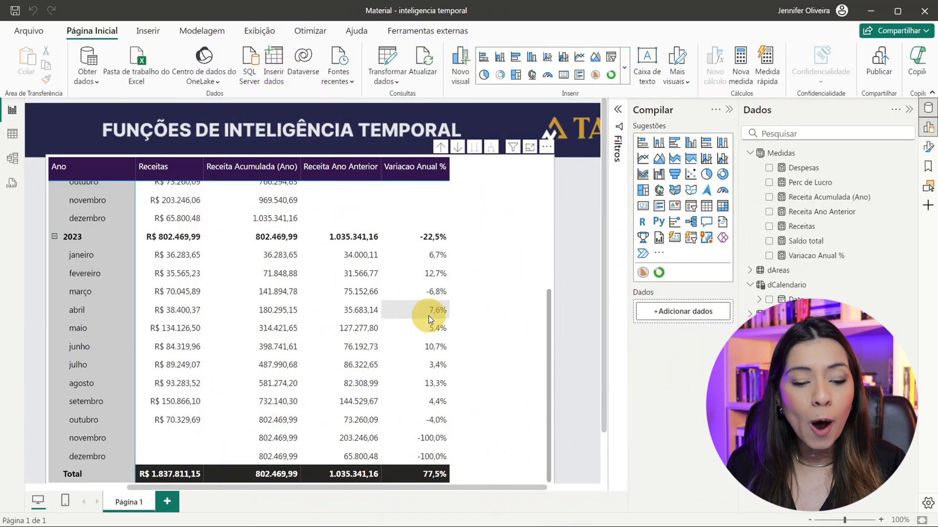
scroll(429, 316, "up", 4)
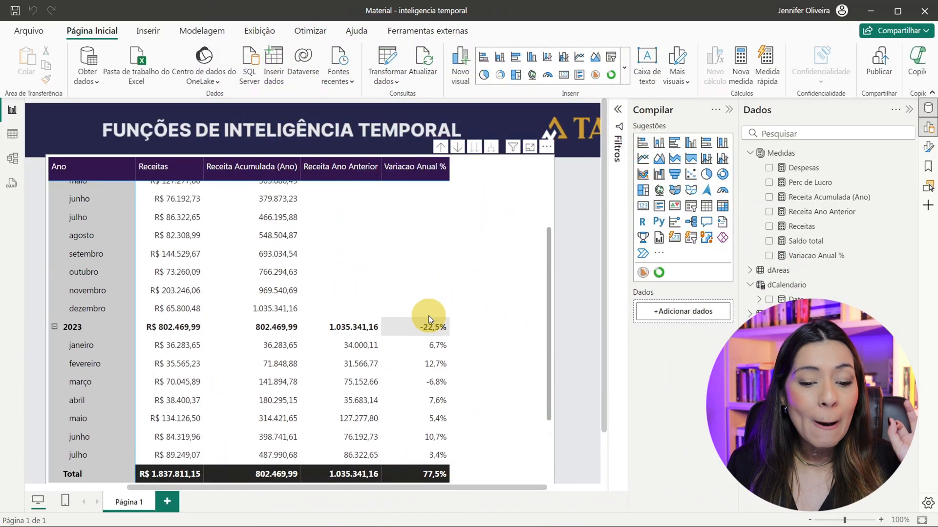
- Remove Receita Ano Anterior from the matrix values and open its formula to review the SAMEPERIODLASTYEAR function
left_click(483, 237)
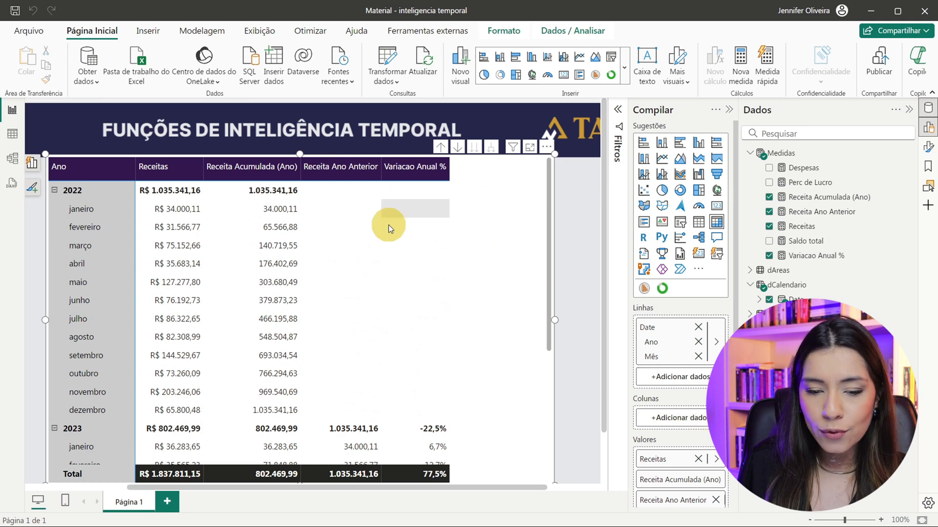
scroll(681, 322, "down", 2)
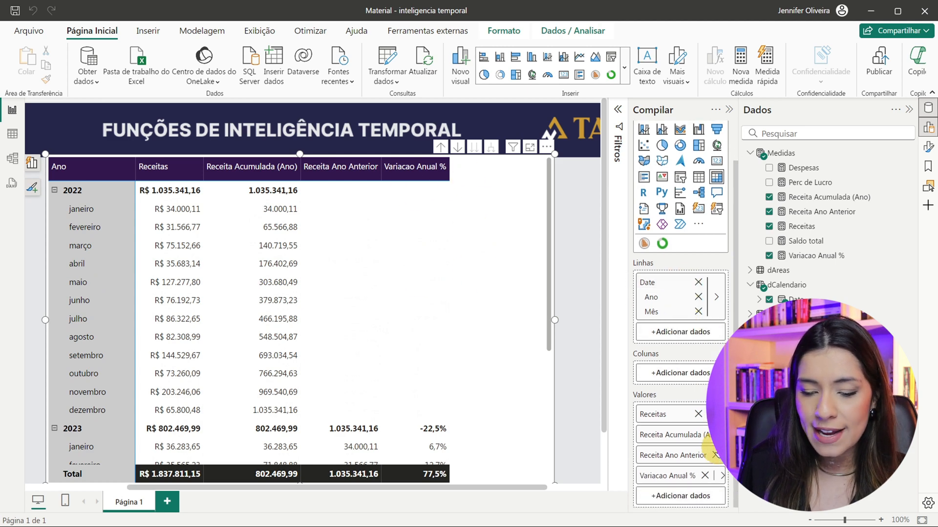
left_click(716, 455)
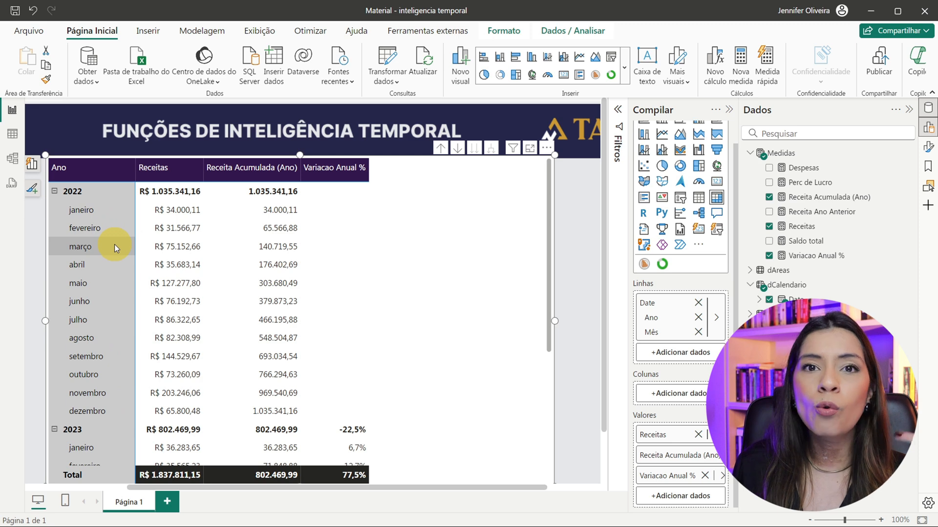
left_click(853, 218)
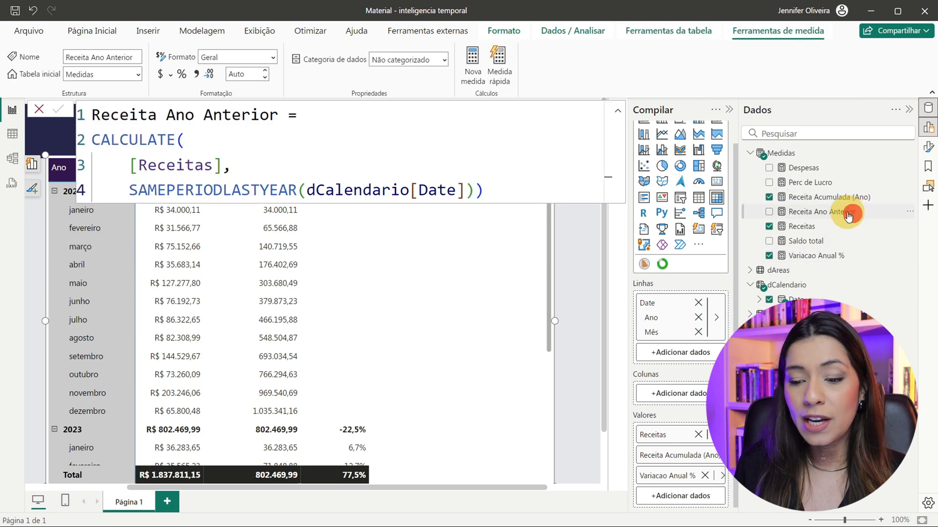
double_click(122, 190)
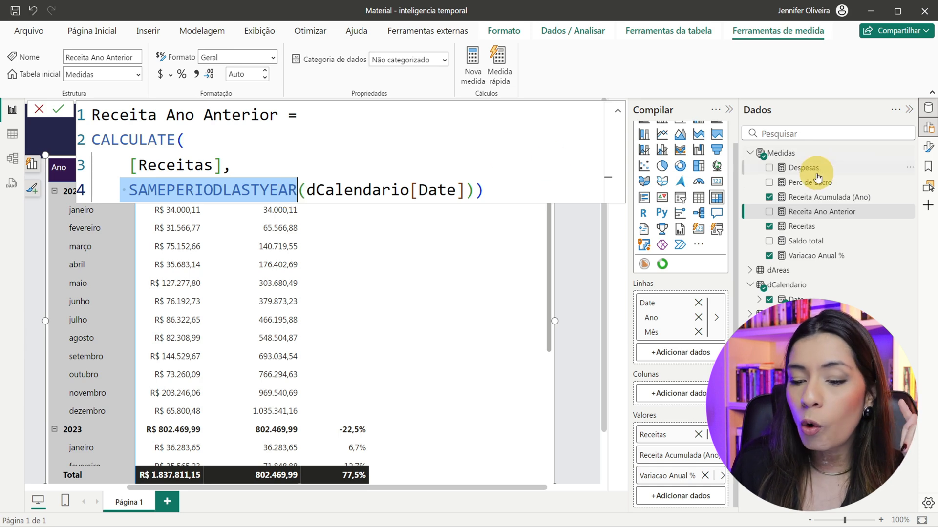
- Create a new measure in the Medidas table named Receita Mes Anterior and start a second formula line
right_click(781, 154)
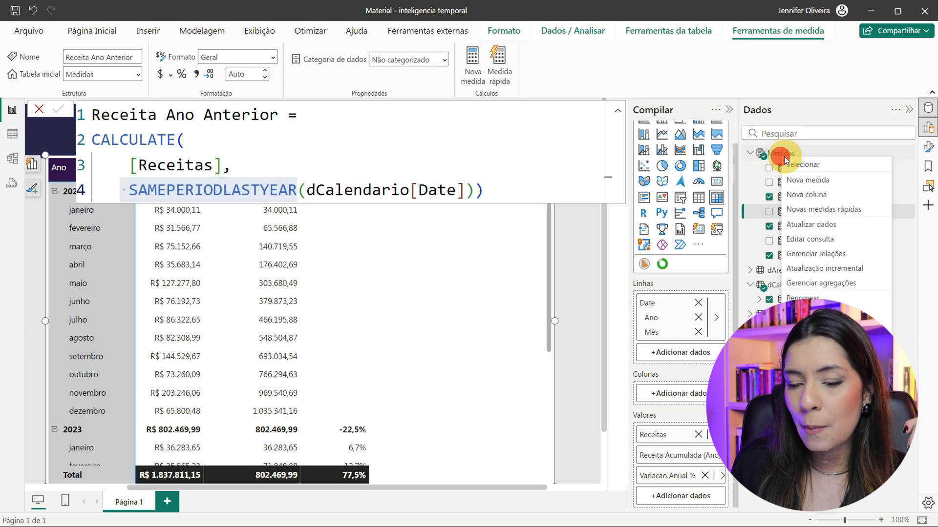
left_click(809, 180)
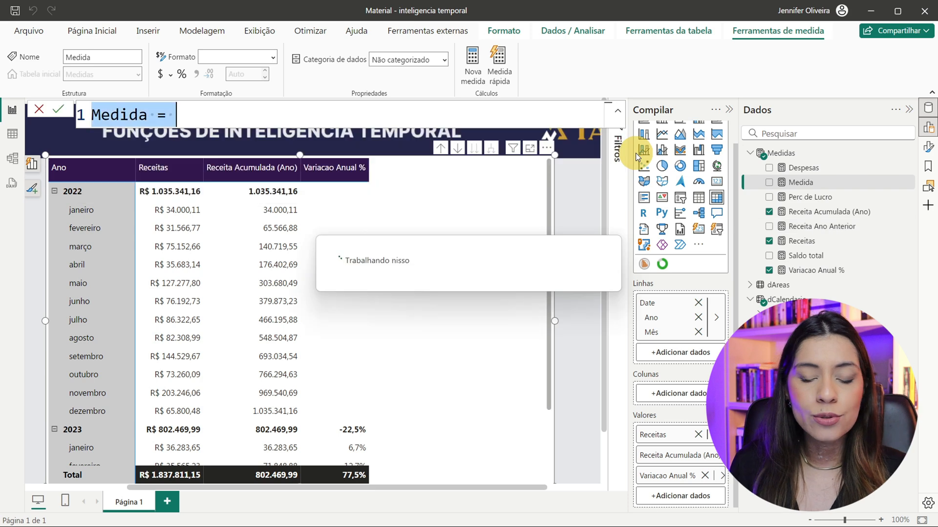
left_click(139, 115)
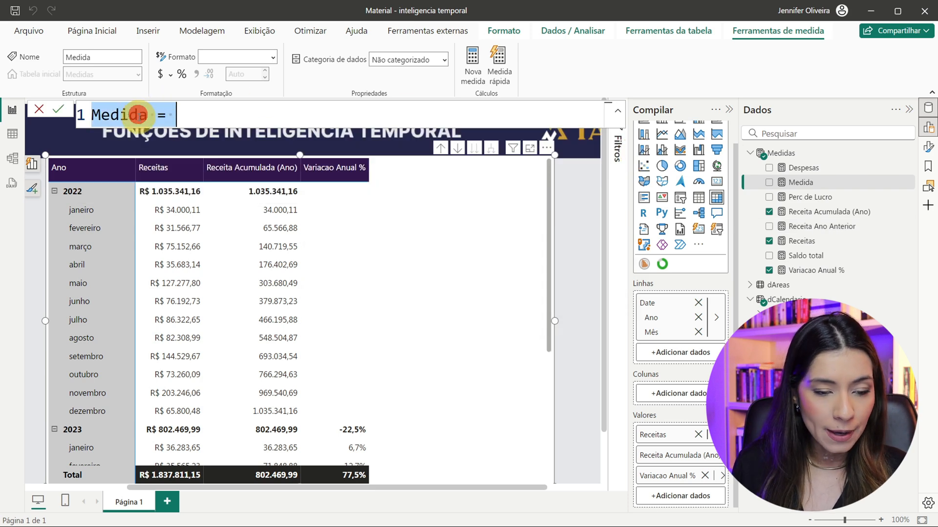
double_click(138, 115)
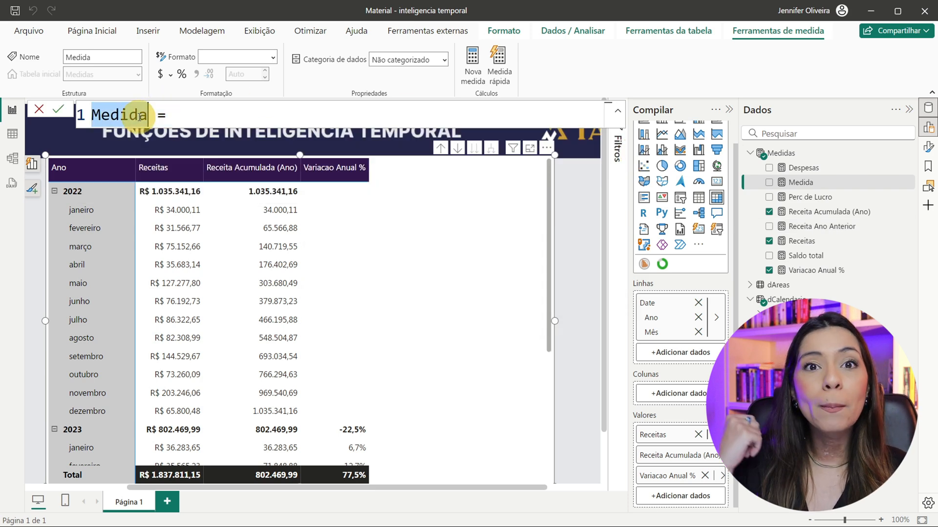
type("Receita")
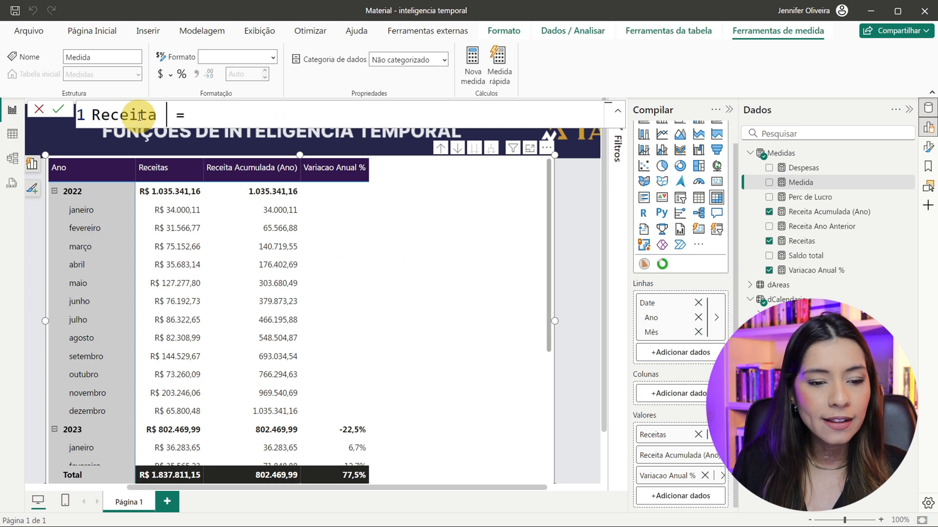
type(" Me ")
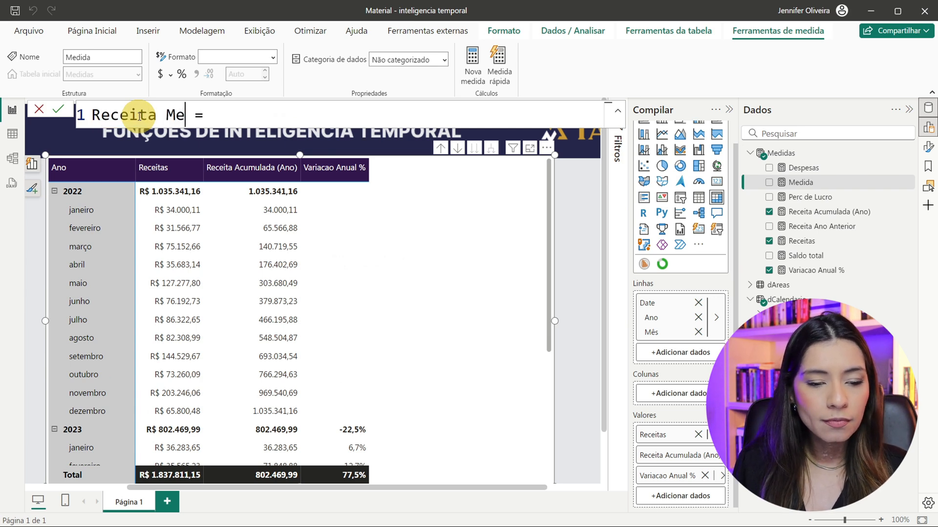
type("s anterior")
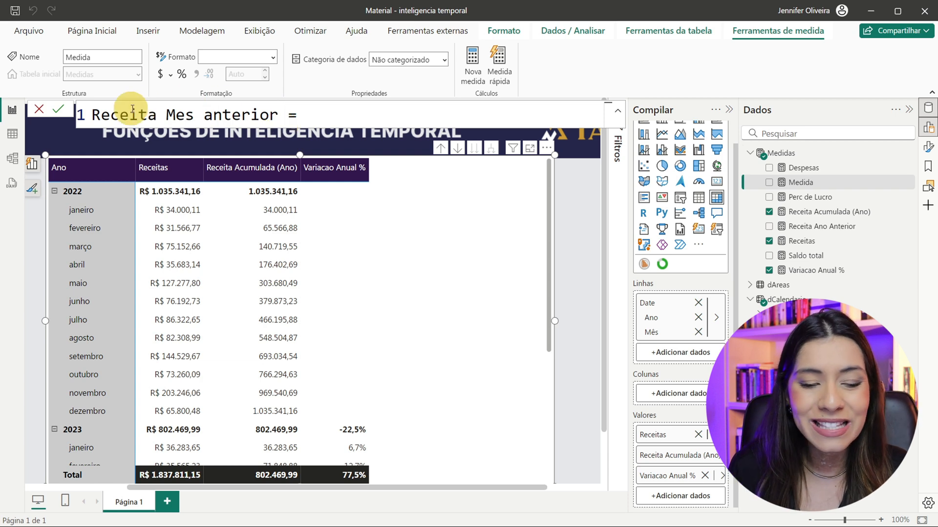
left_click(322, 112)
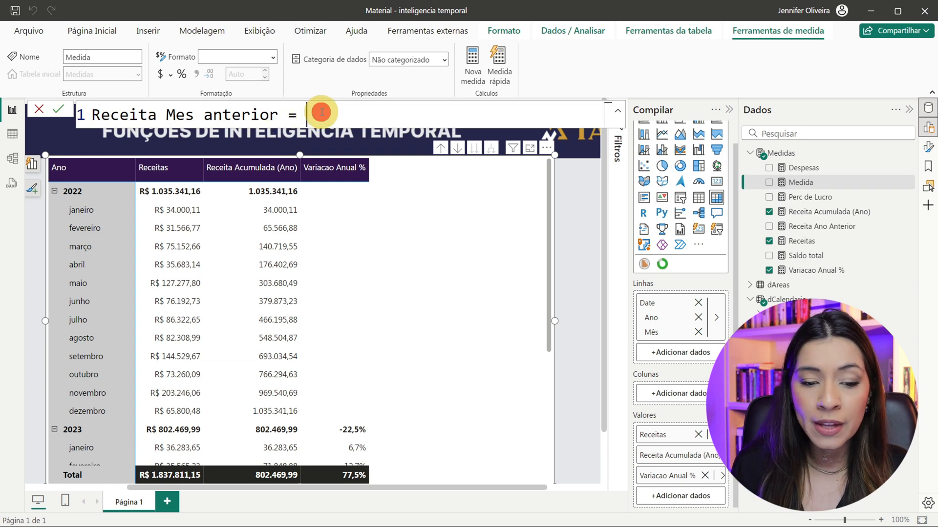
key("alt+Return")
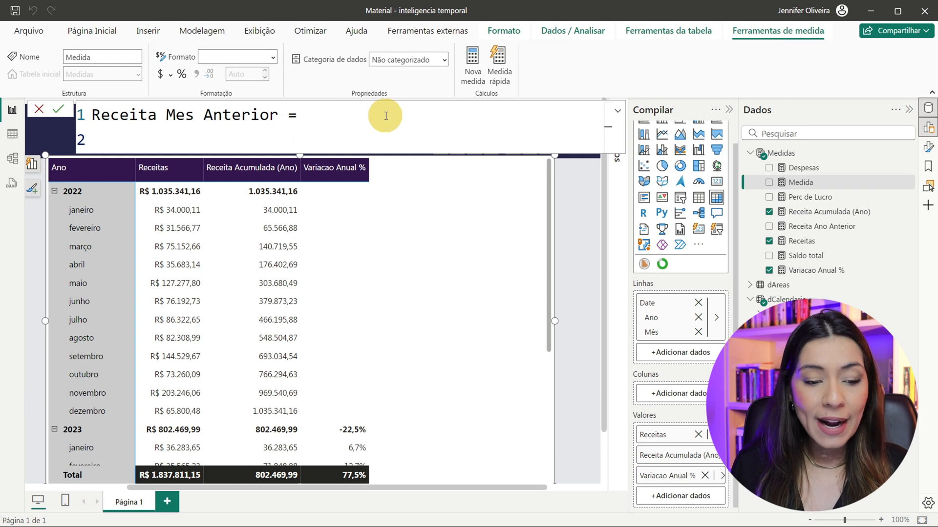
- Start the Receita Mes Anterior formula with CALCULATE, using [Receitas] as its expression, and open a new line for the filter
type("CALCU")
key("Tab")
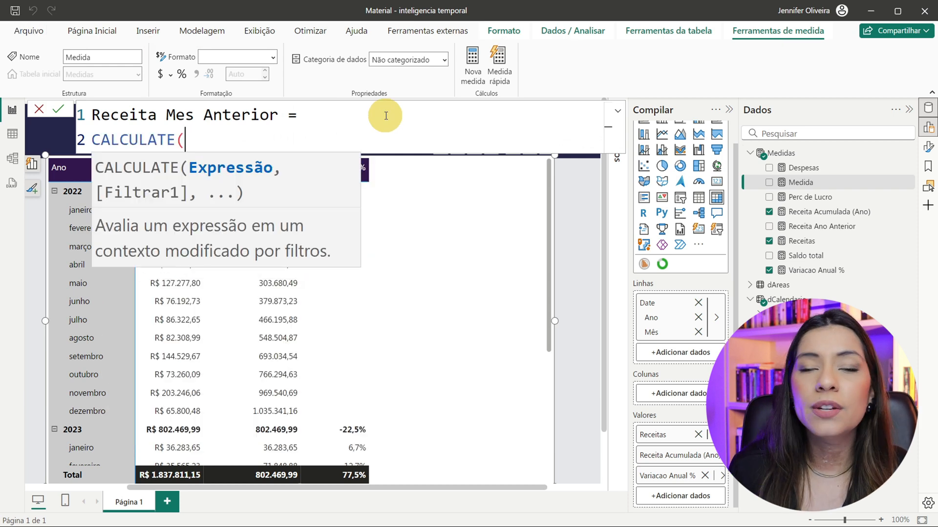
key("shift+Return")
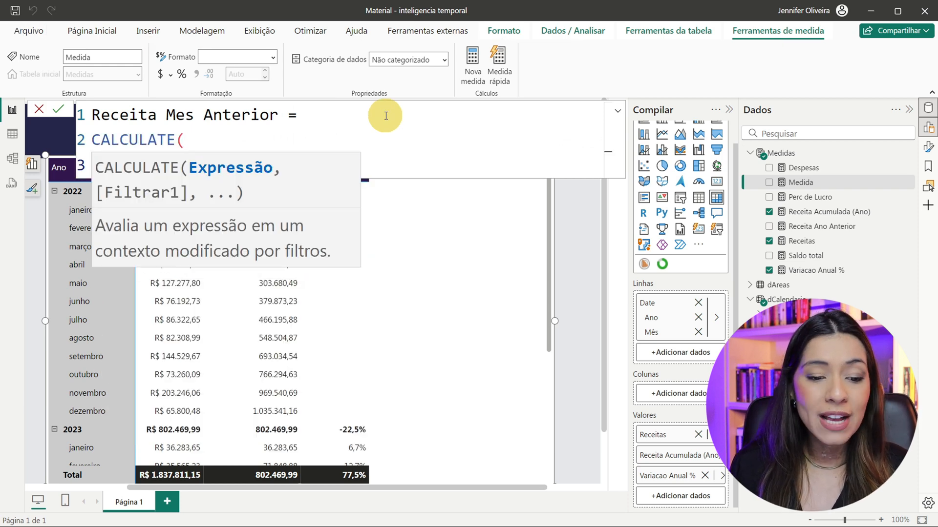
key("Tab")
type("RECEIT")
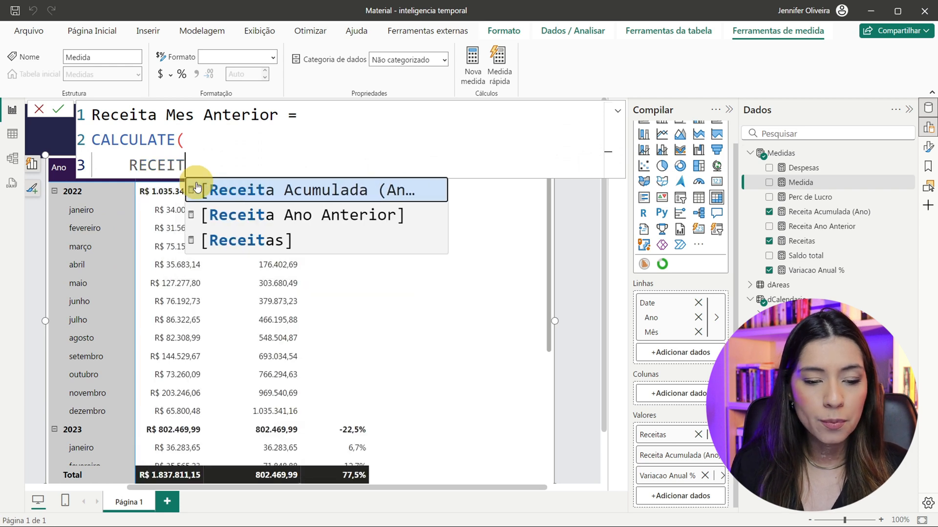
key("Down")
key("Down")
key("Tab")
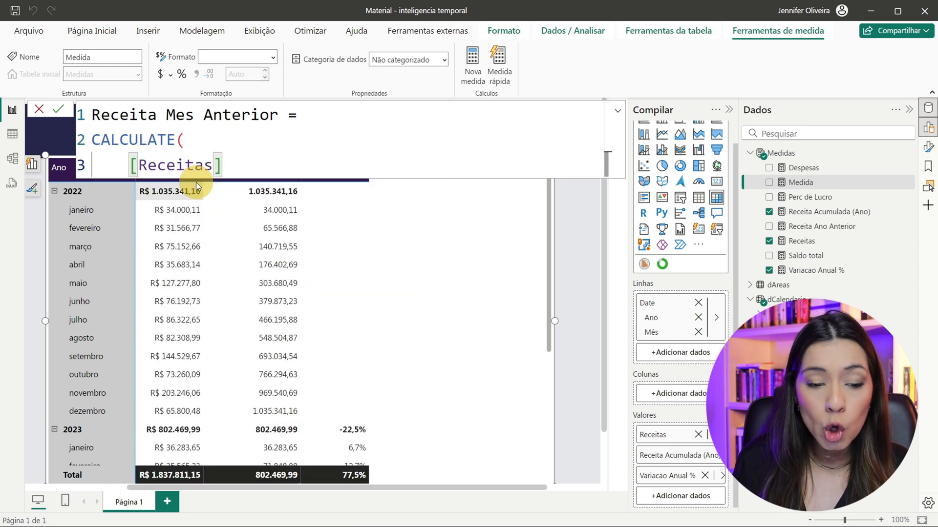
type(",")
key("Escape")
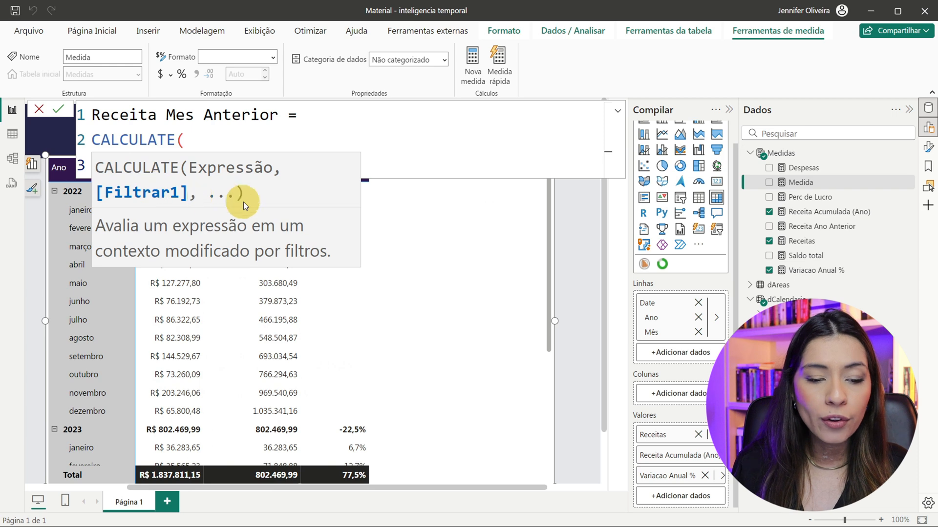
key("Escape")
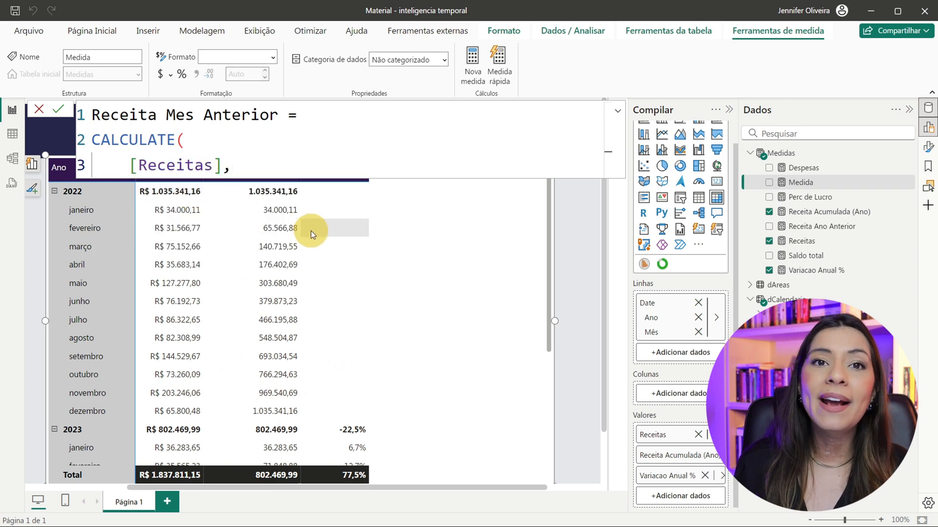
key("shift+Return")
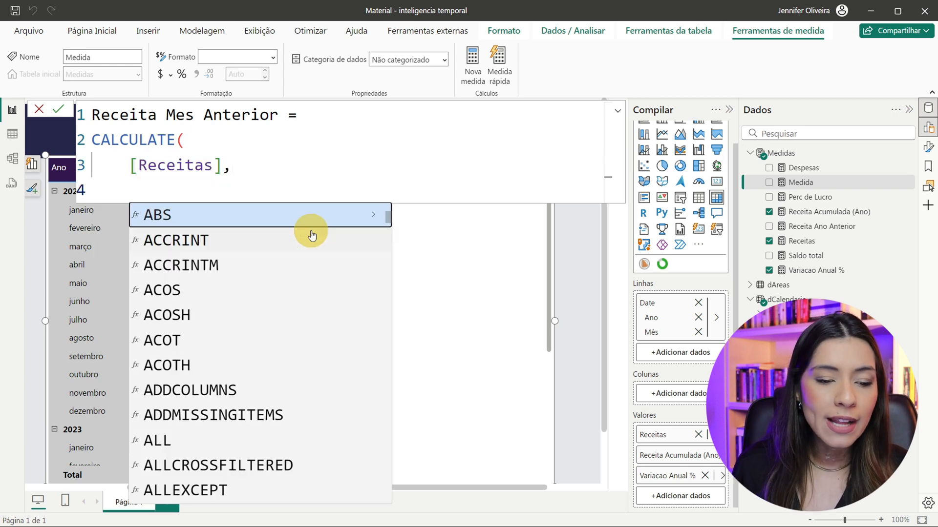
- Add a DATEADD filter on dCalendario[Date] with -1 as the number of intervals
type("DATEA")
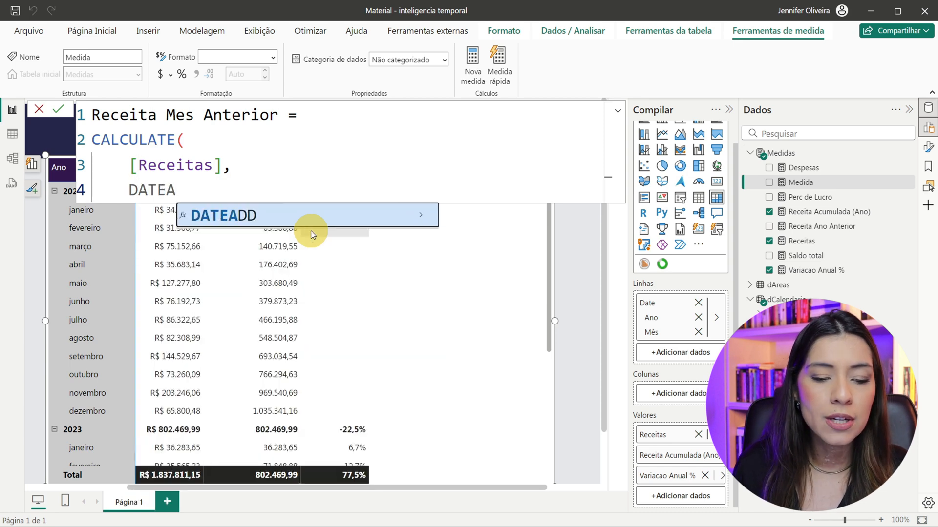
key("Tab")
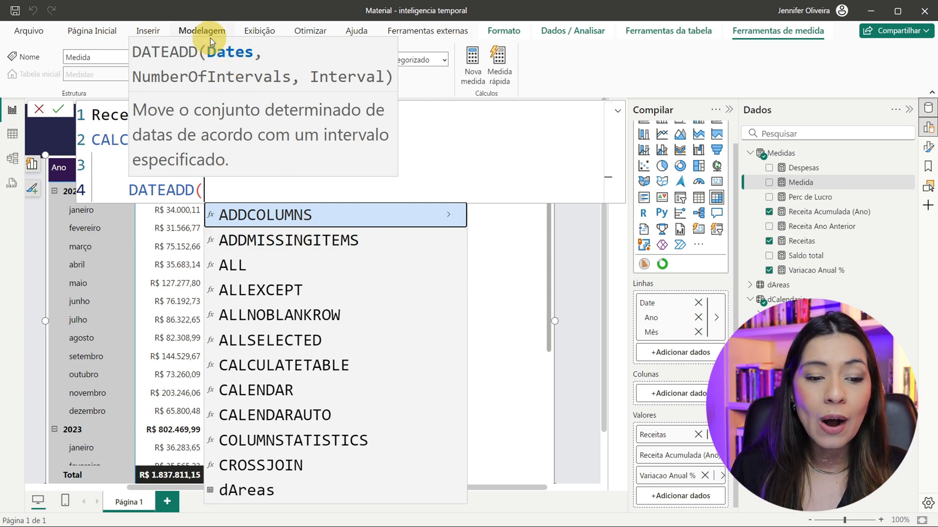
type("CALEN")
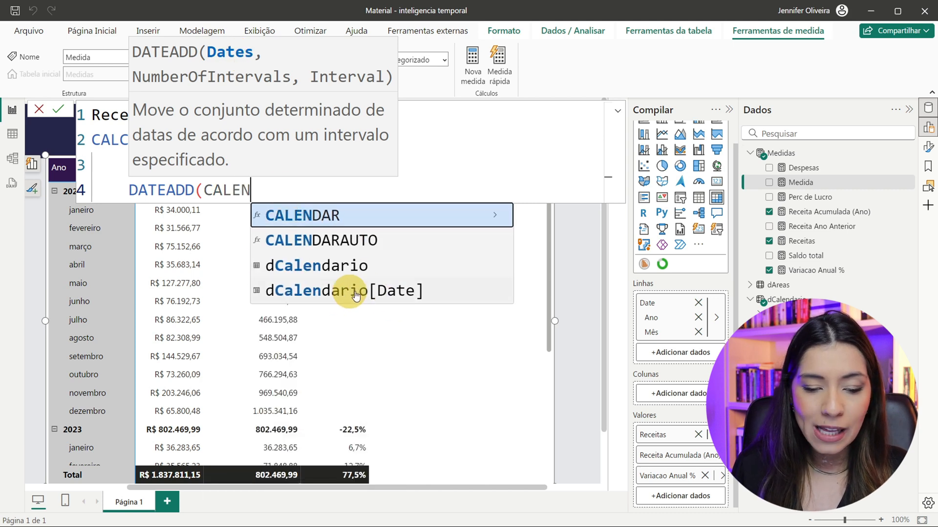
left_click(375, 295)
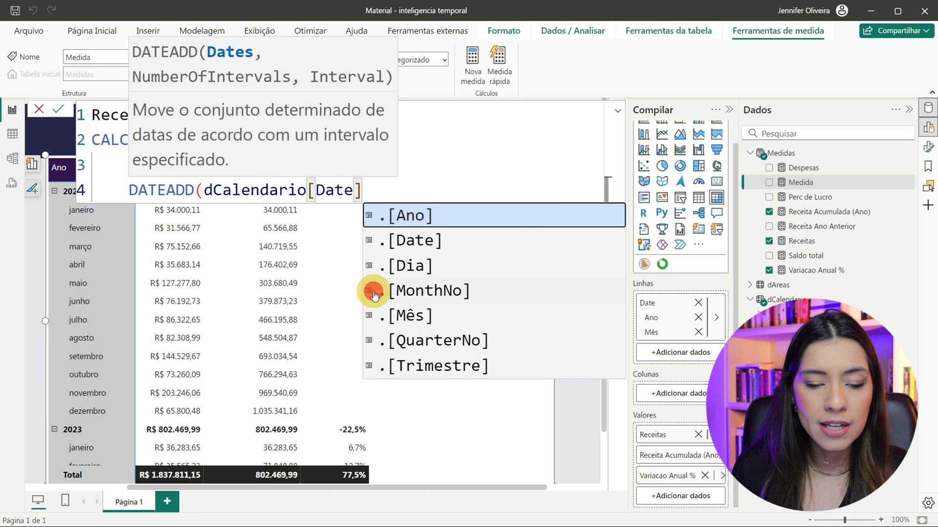
type(",")
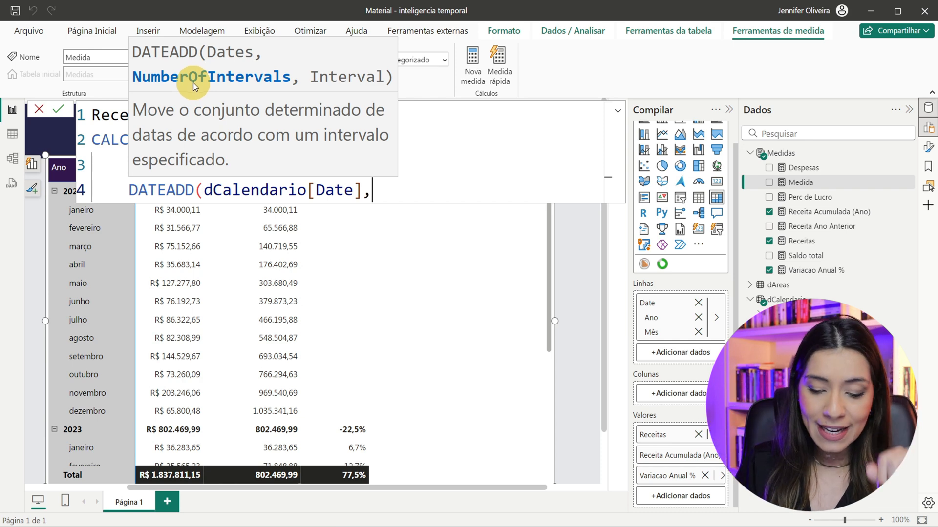
type("-1")
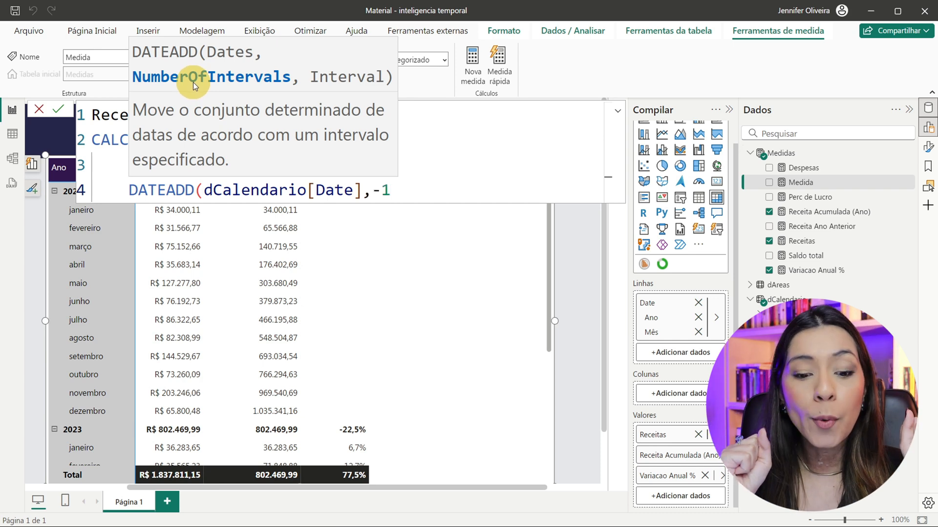
left_click_drag(391, 191, 373, 192)
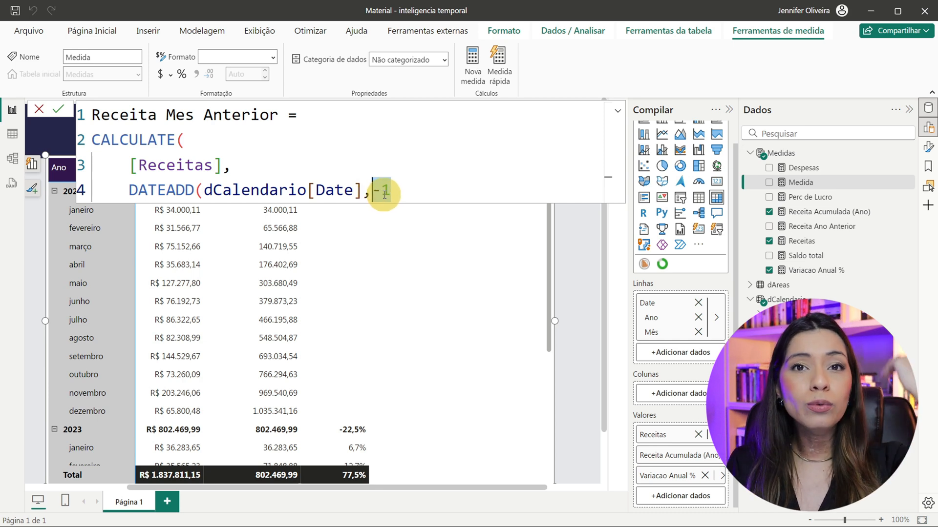
left_click(391, 190)
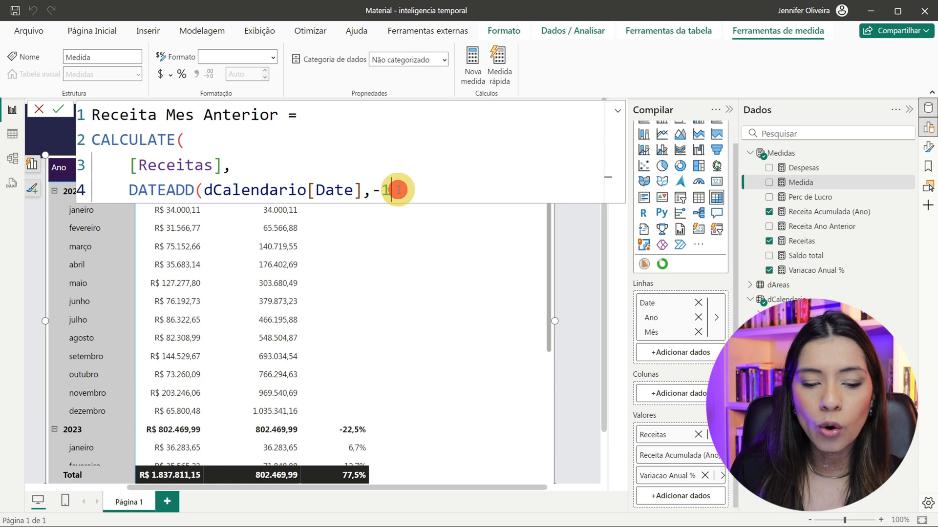
- Set the DATEADD interval to MONTH and close the open functions in the formula
type(",")
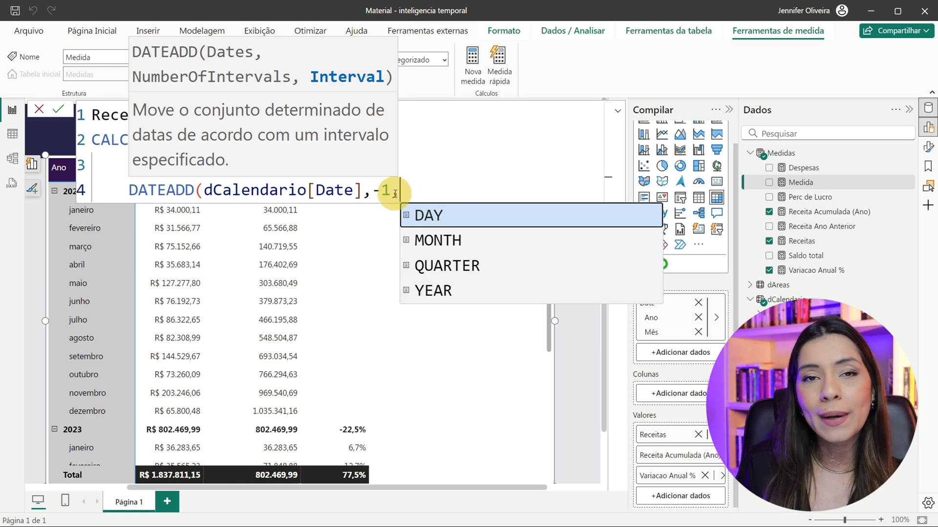
type(",")
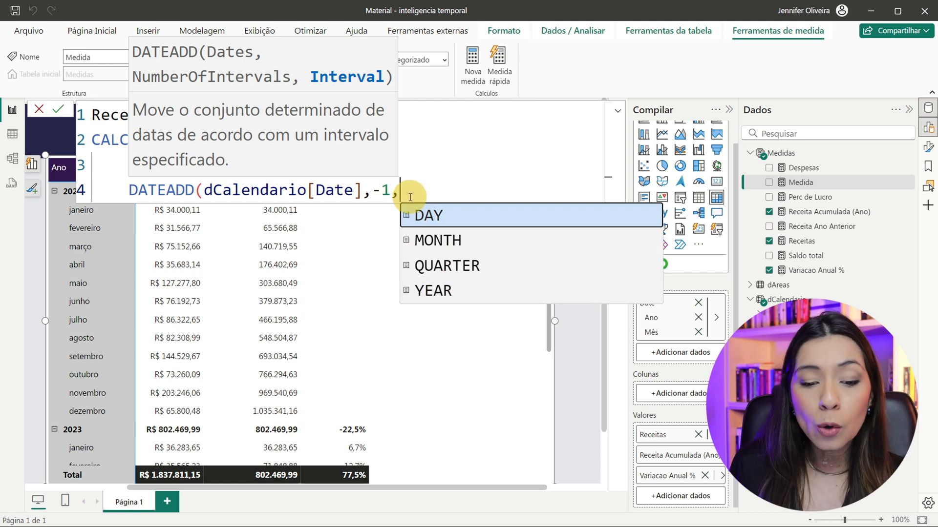
left_click(448, 242)
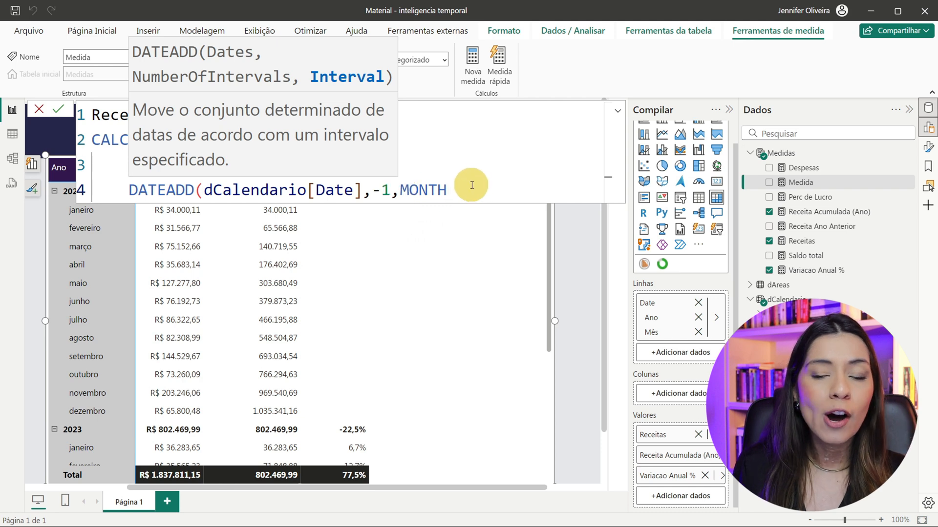
left_click_drag(471, 187, 412, 188)
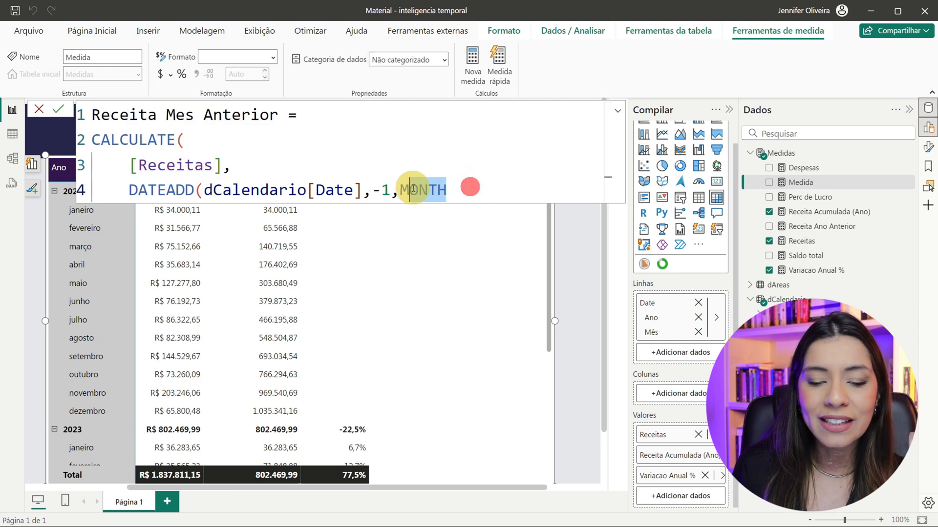
left_click(457, 190)
type(")")
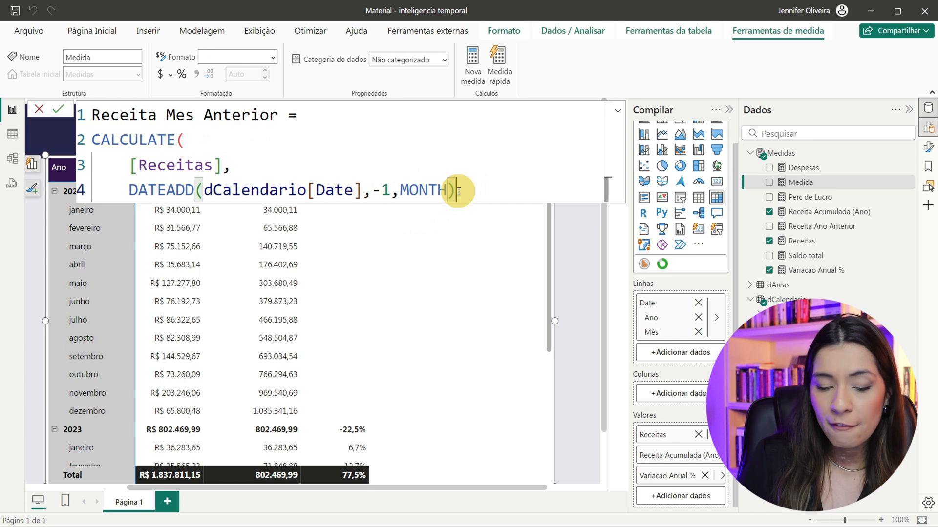
- Commit the Receita Mes Anterior formula and add the measure to the matrix values
key("Return")
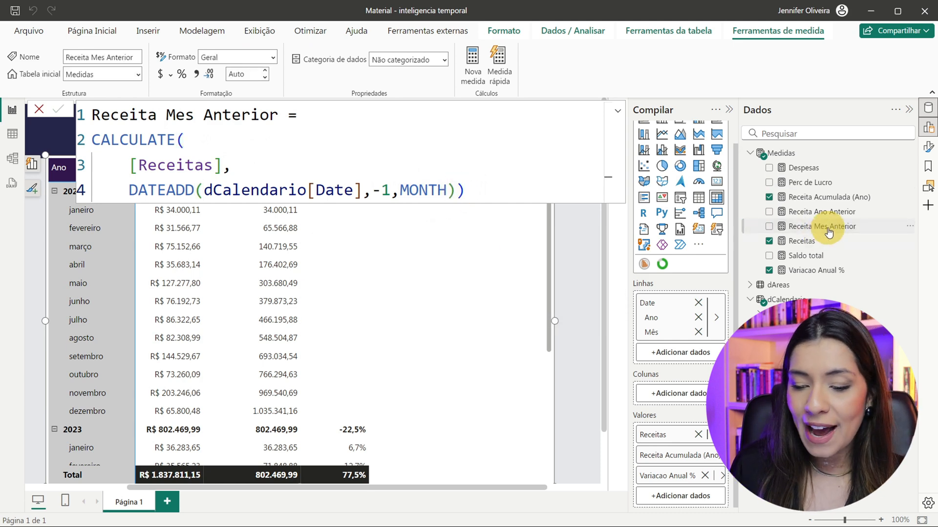
left_click_drag(828, 233, 491, 318)
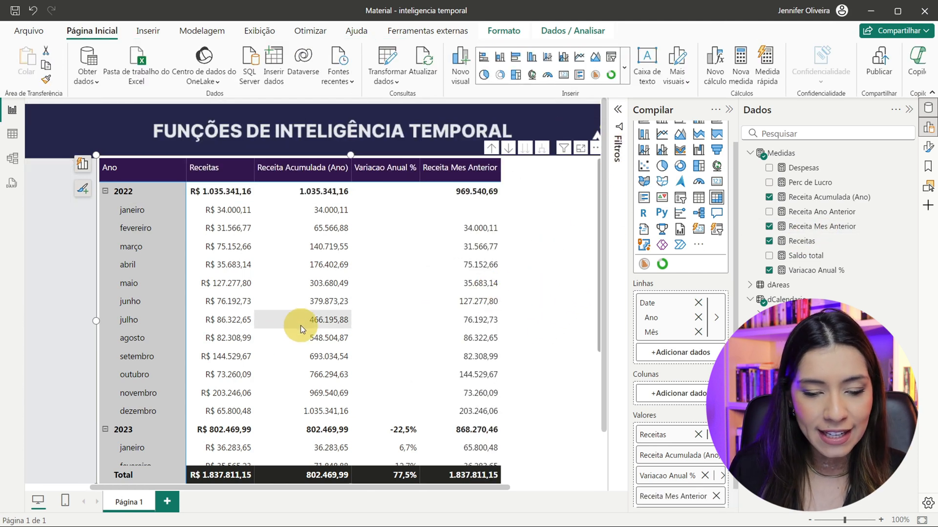
- Compare the Receita Mes Anterior values for fevereiro and março 2022 with the Receitas of the preceding months in the matrix
mouse_move(216, 215)
left_mouse_down()
mouse_move(408, 230)
mouse_move(514, 217)
left_mouse_up()
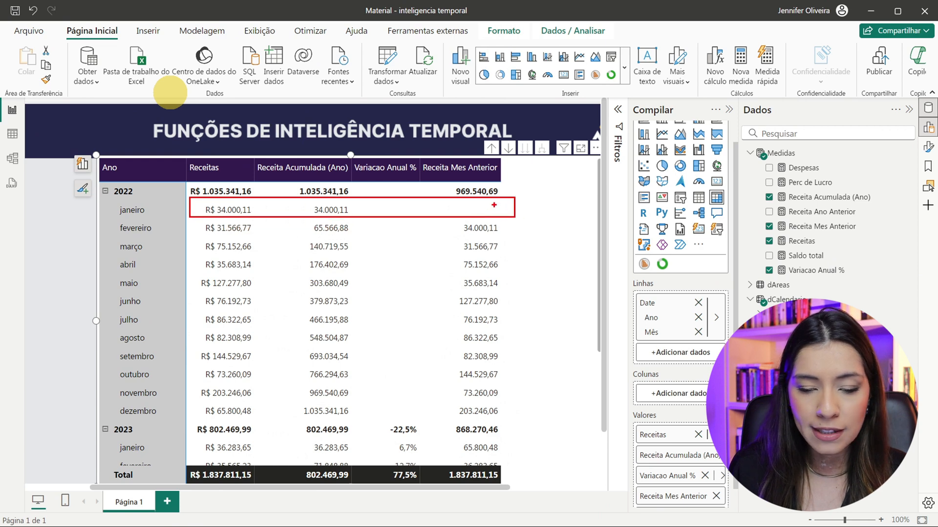
left_click_drag(456, 236, 508, 217)
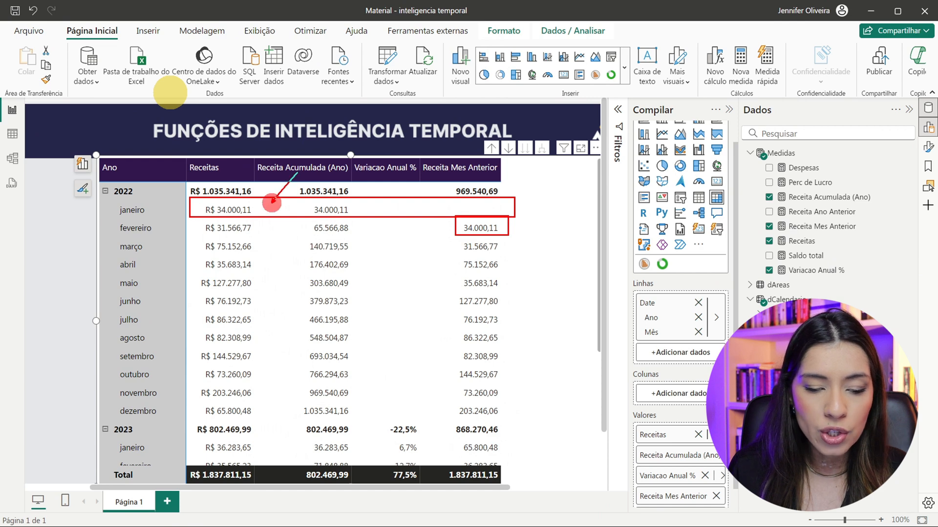
left_click_drag(296, 174, 271, 203)
left_click_drag(461, 236, 507, 259)
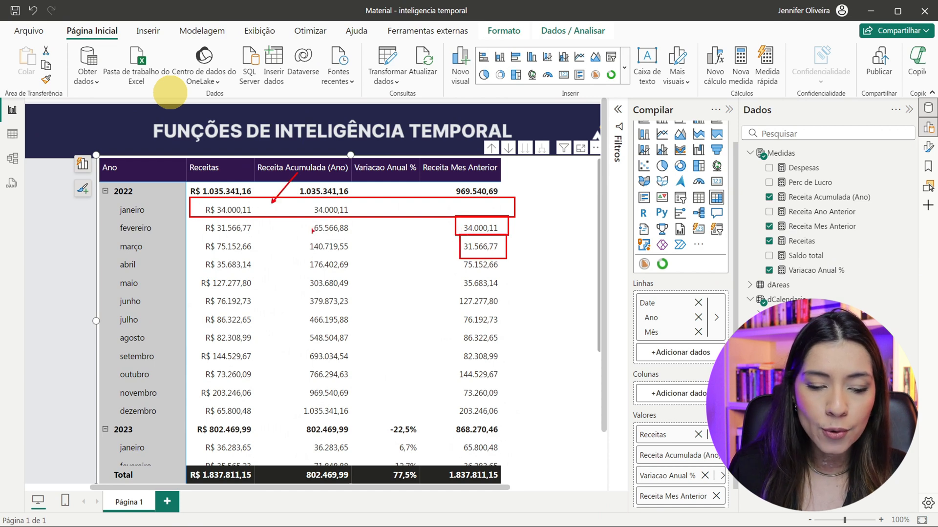
left_click_drag(277, 212, 265, 226)
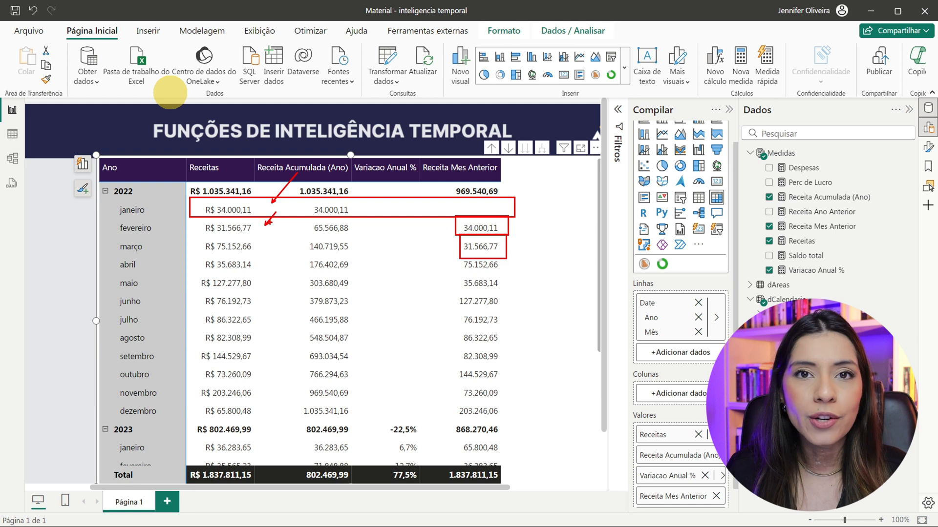
key("Escape")
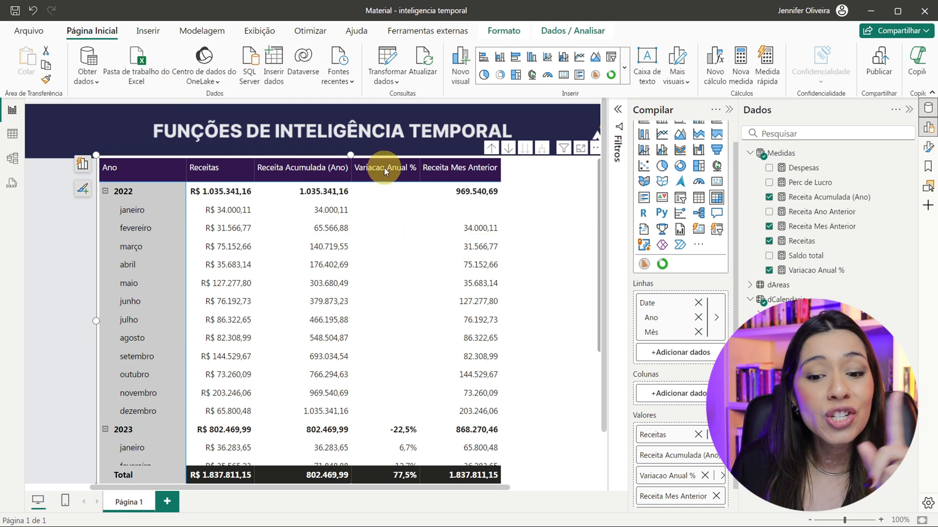
- Create a new measure in the Medidas table named Variacao Mensal %
right_click(801, 155)
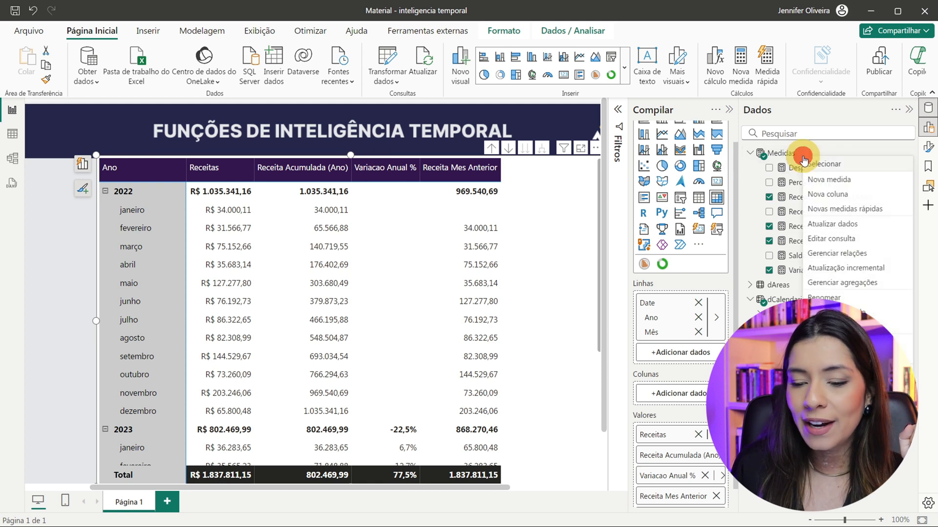
left_click(830, 181)
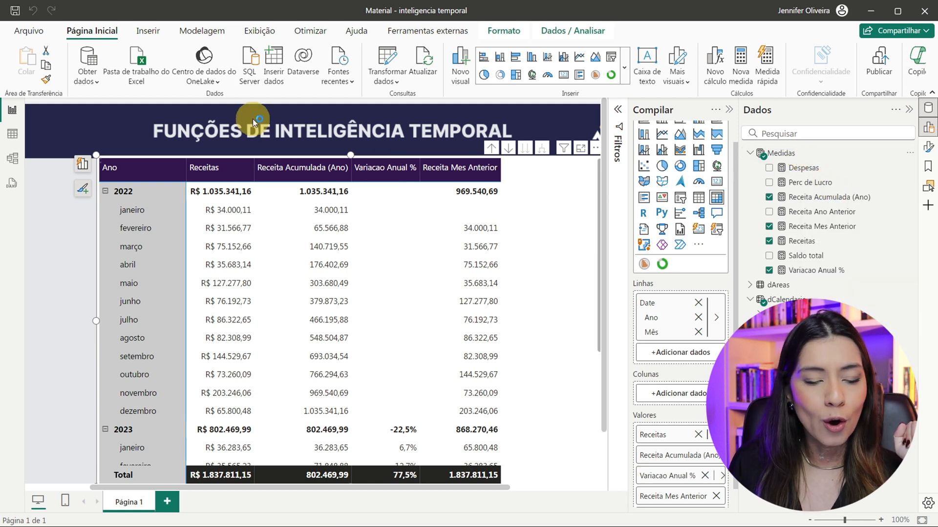
type("VARI")
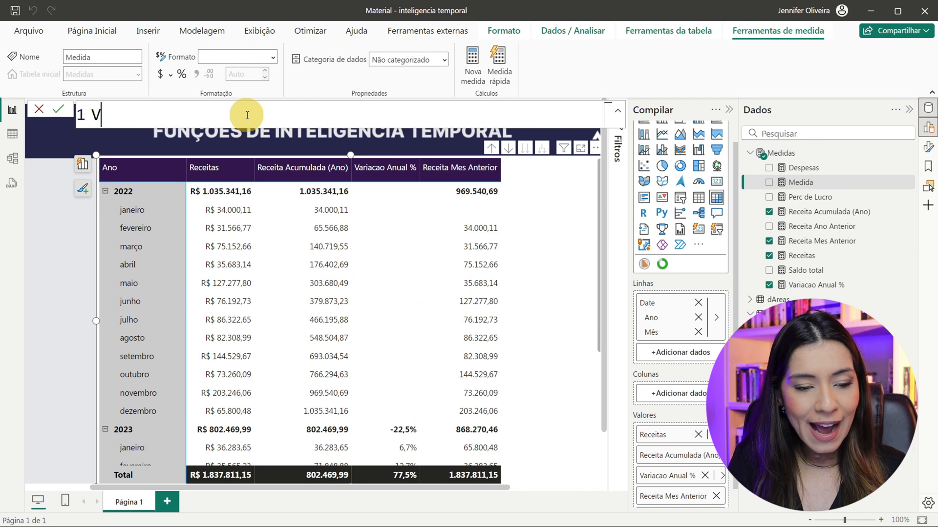
key("BackSpace")
key("BackSpace")
key("BackSpace")
type("aria")
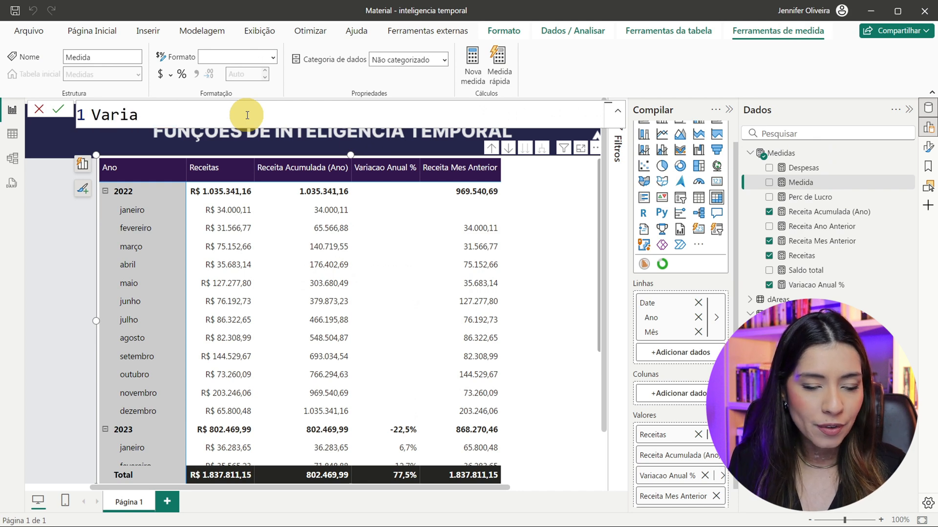
type("cao Mensal ")
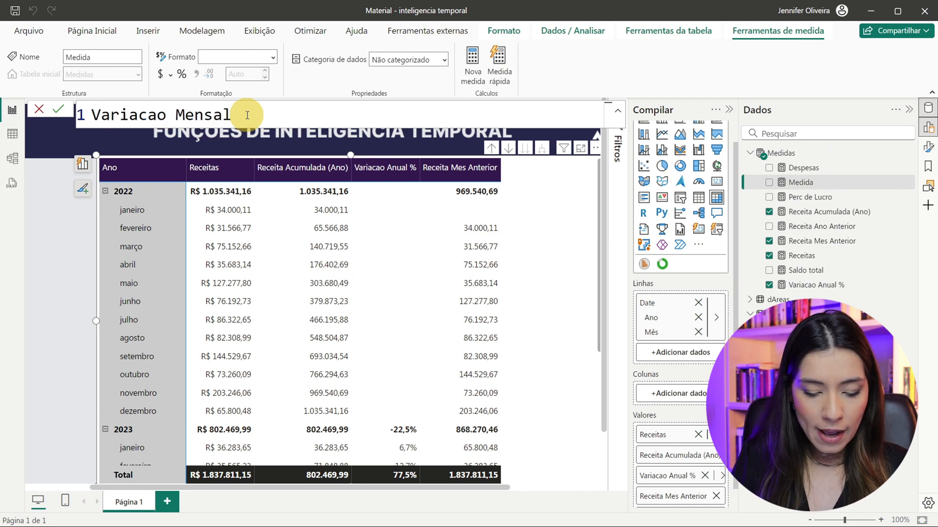
type("% =")
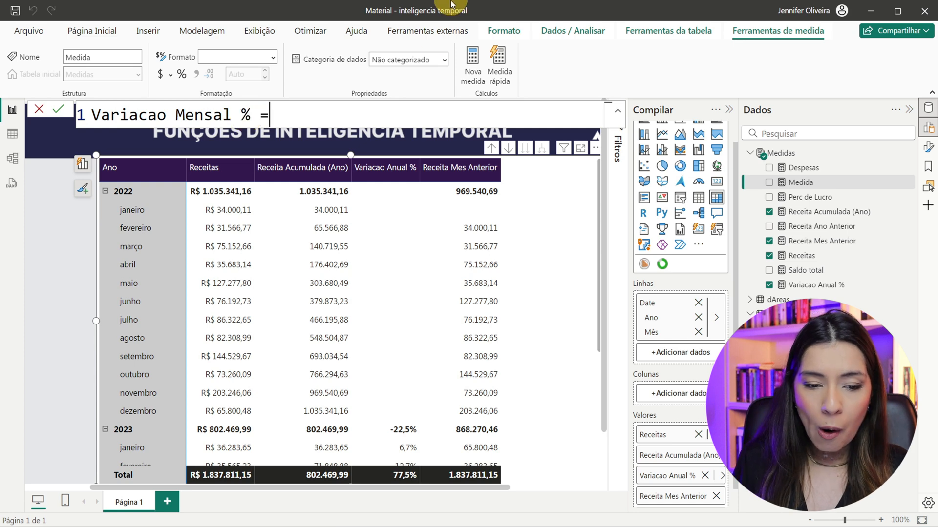
- Start the Variacao Mensal % formula with an IF function that opens an ISBLANK check as its logical test
key("shift+Return")
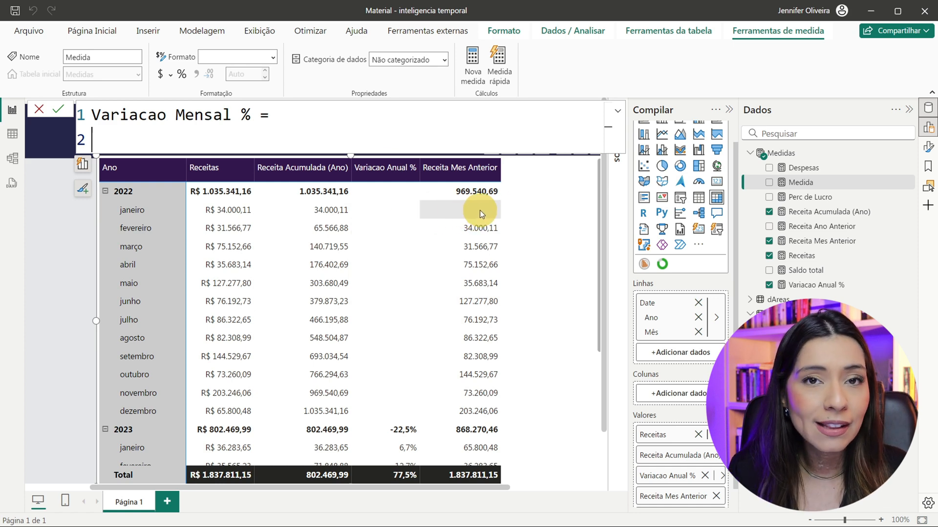
type("IF(")
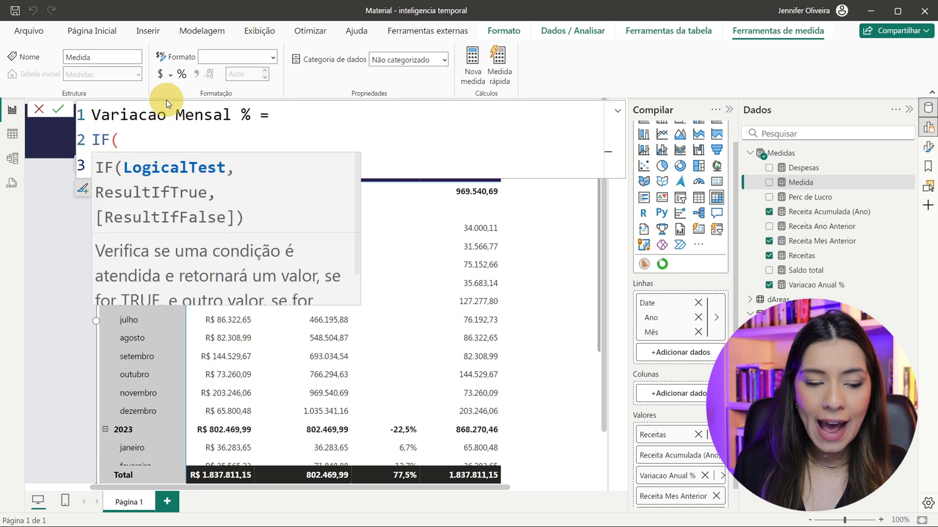
key("shift+Return")
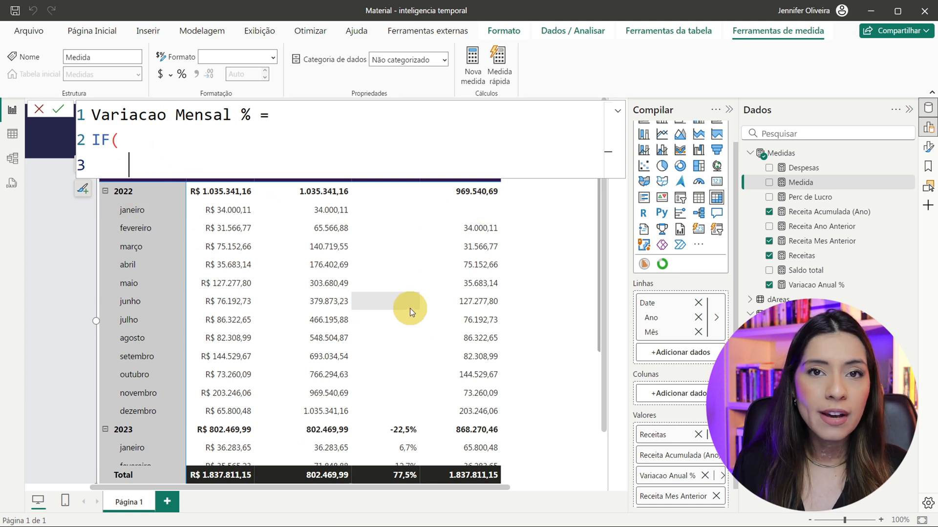
type("ISB")
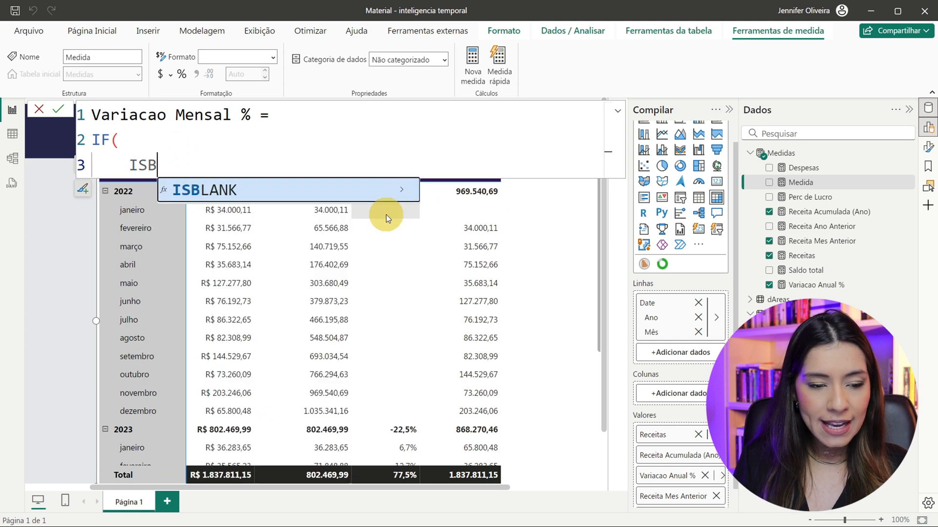
key("Tab")
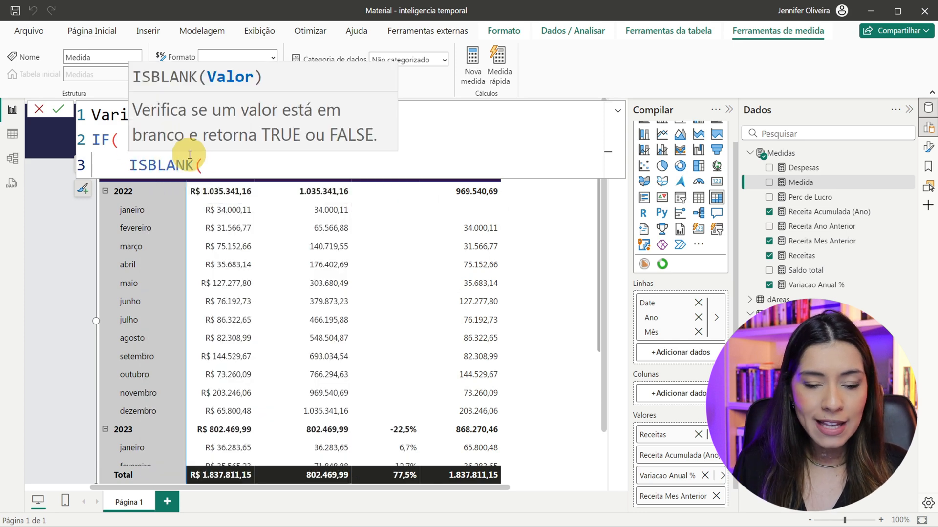
- Use [Receita Mes Anterior] as the value checked by ISBLANK and complete the IF logical test
type("RECEI")
key("Down")
key("Down")
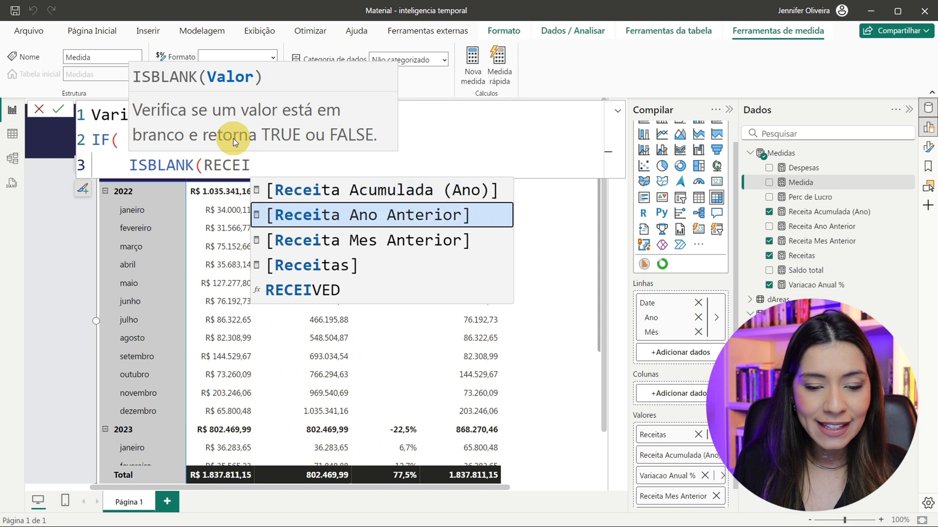
left_click(363, 239)
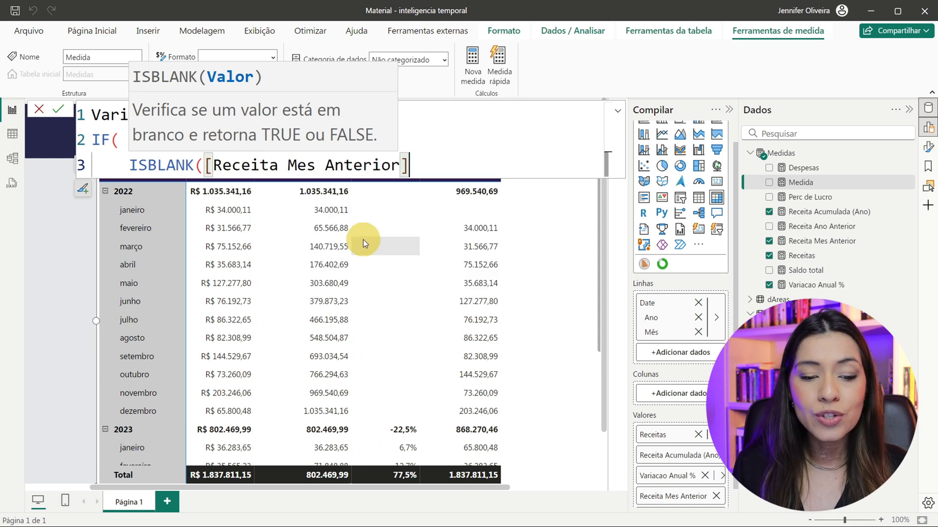
type(")")
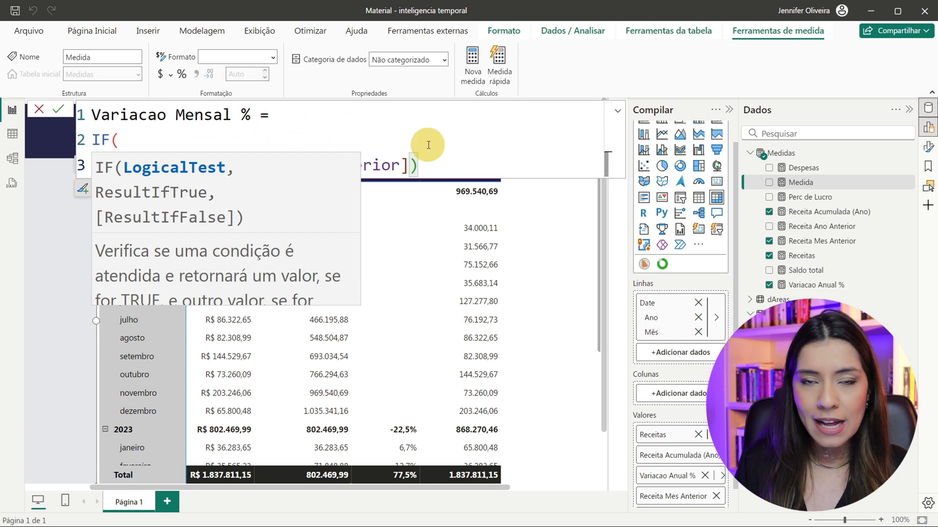
type(",")
key("shift+Return")
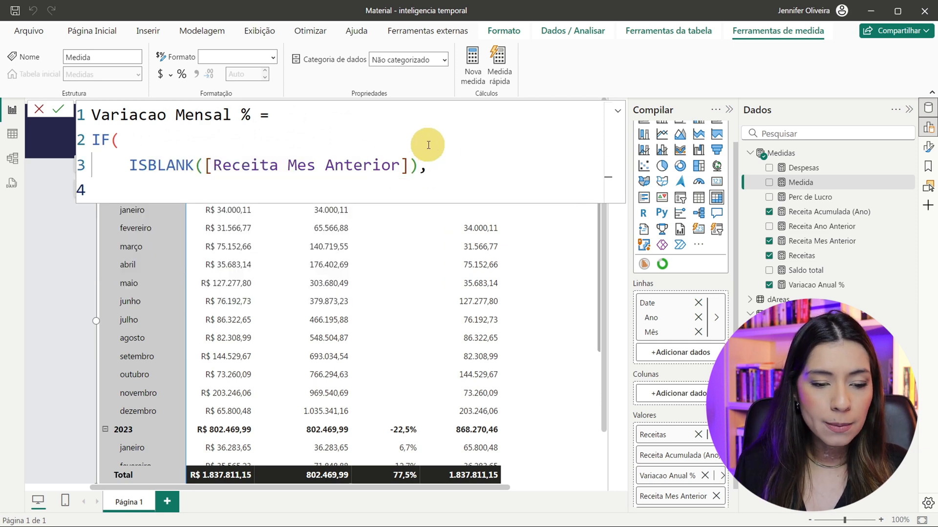
- Set empty text "" as the IF result for a true test
type("!!")
key("BackSpace")
key("BackSpace")
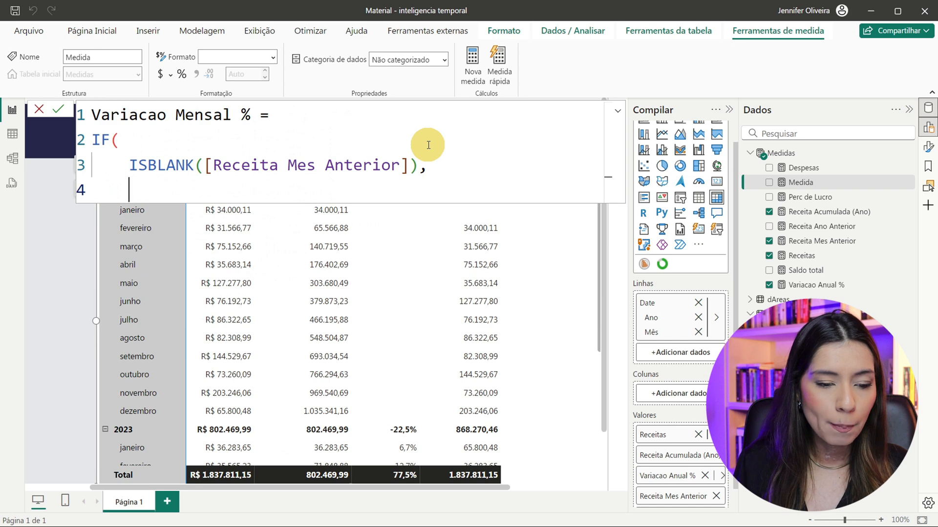
type("\"\"")
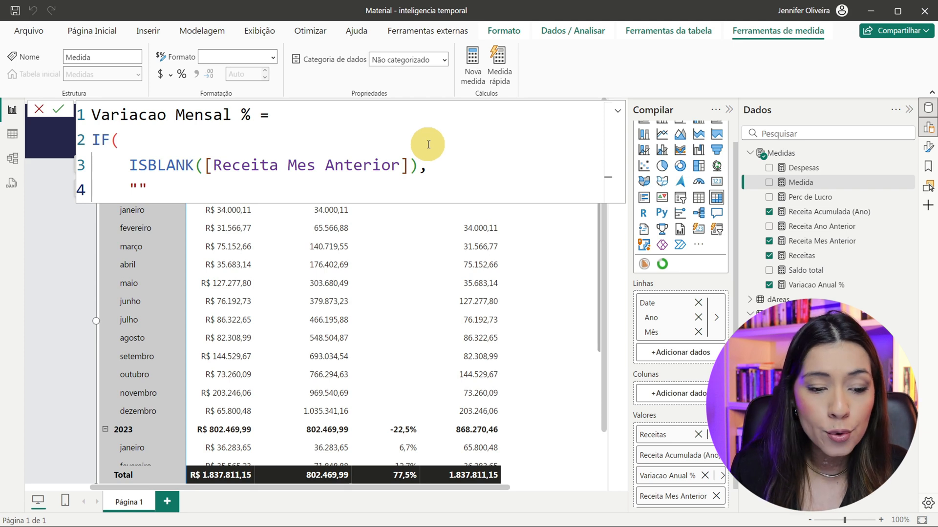
type(",")
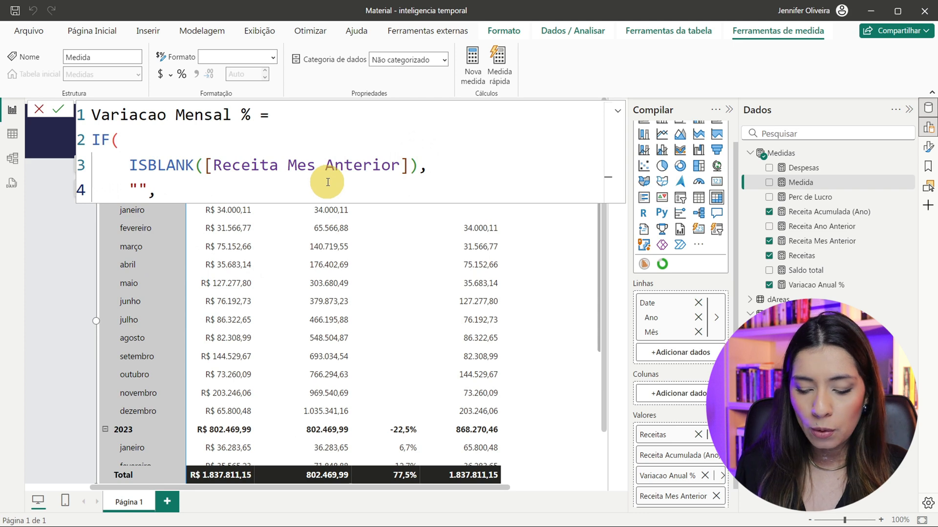
- Begin the IF result for a false test with a DIVIDE function that has [Receitas] as its numerator
key("shift+Return")
type("DIVI")
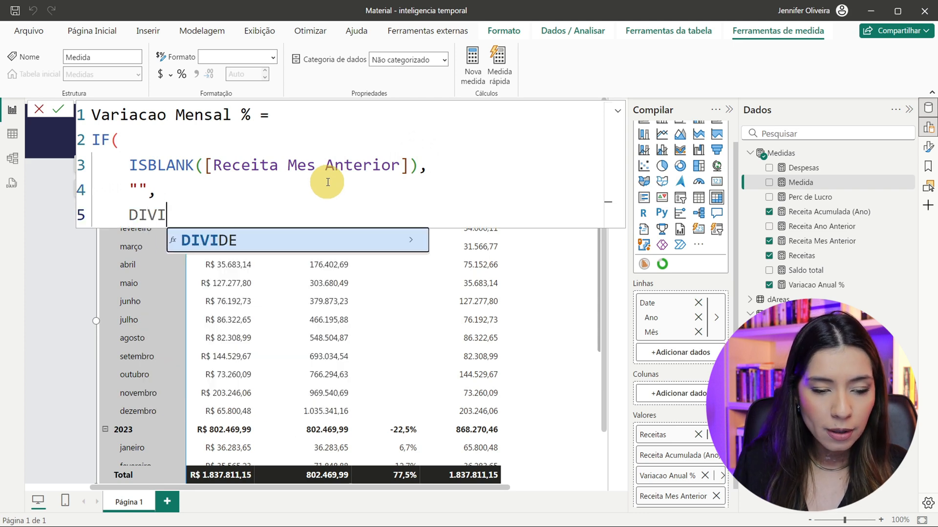
key("Tab")
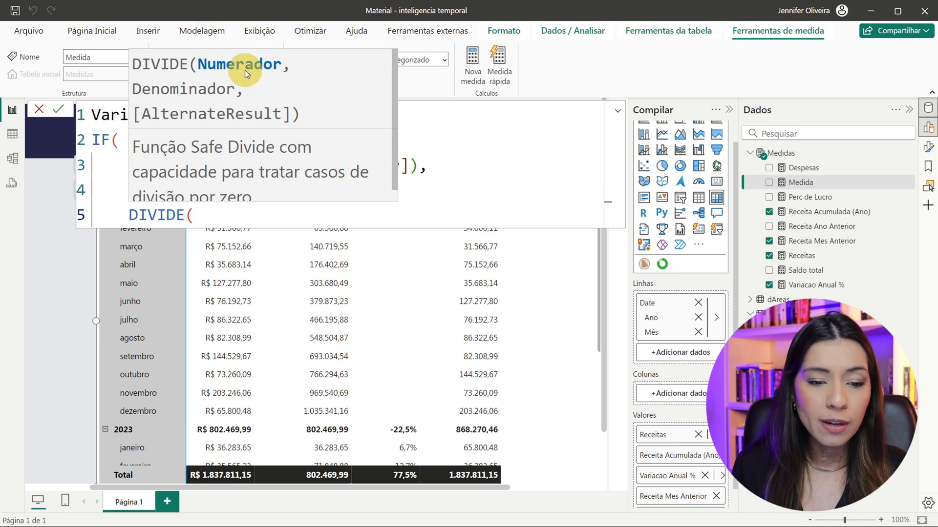
type("RECEI")
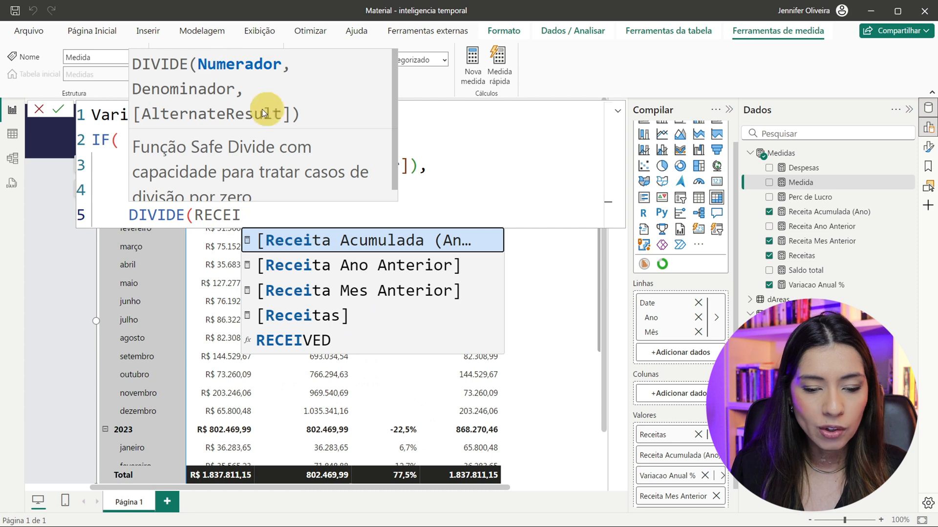
left_click(315, 318)
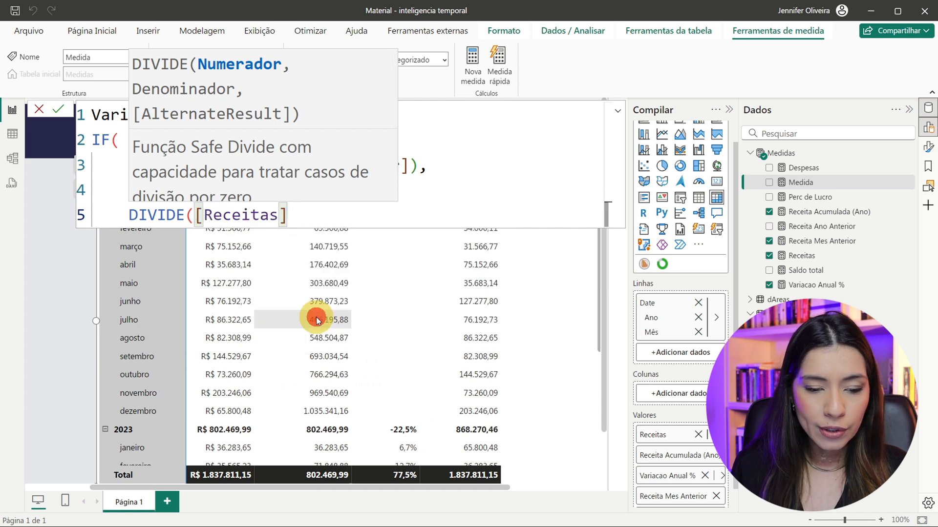
type(",")
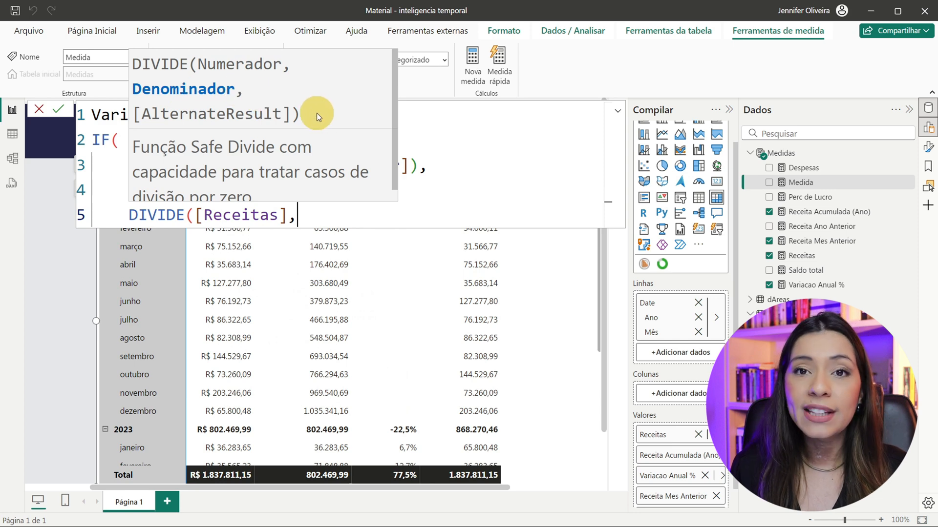
- Set [Receita Mes Anterior] as the DIVIDE denominator, subtract 1 from the quotient and close the IF function
type("RECEI")
key("Down")
key("Down")
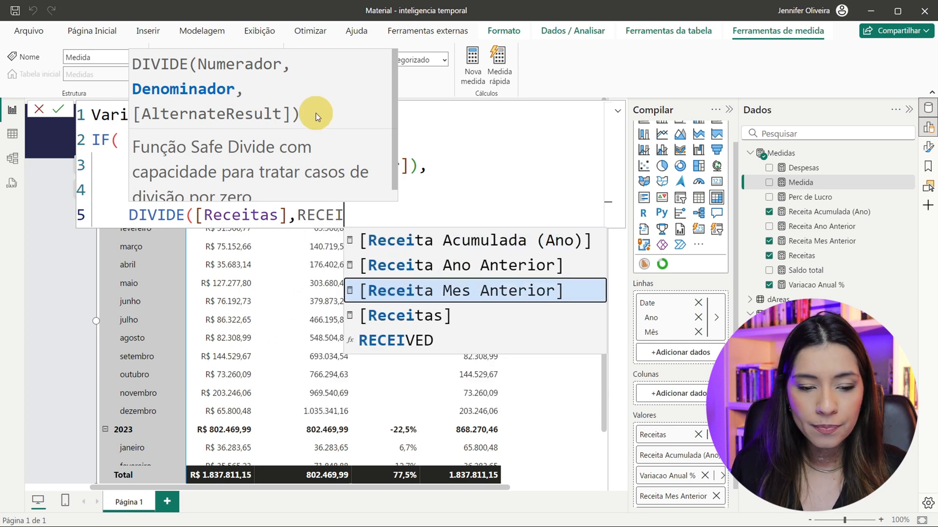
key("Tab")
type(")")
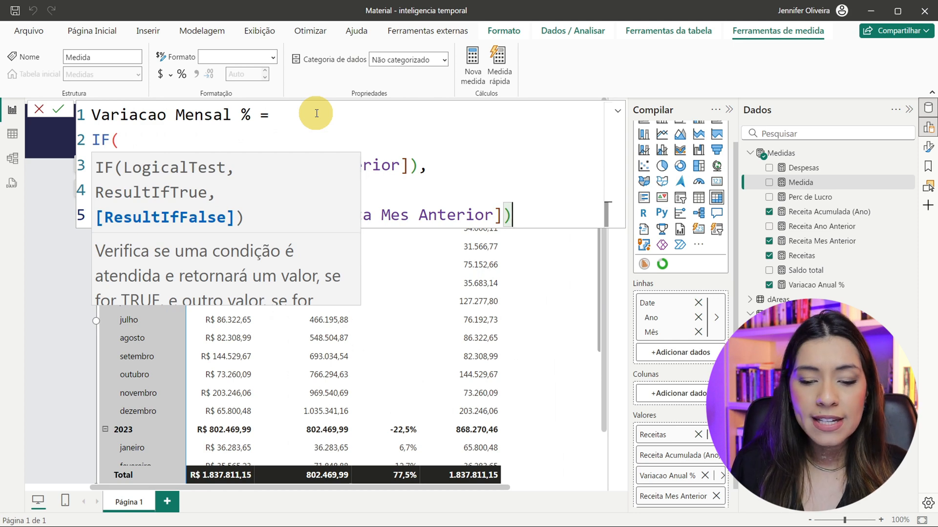
type("-1")
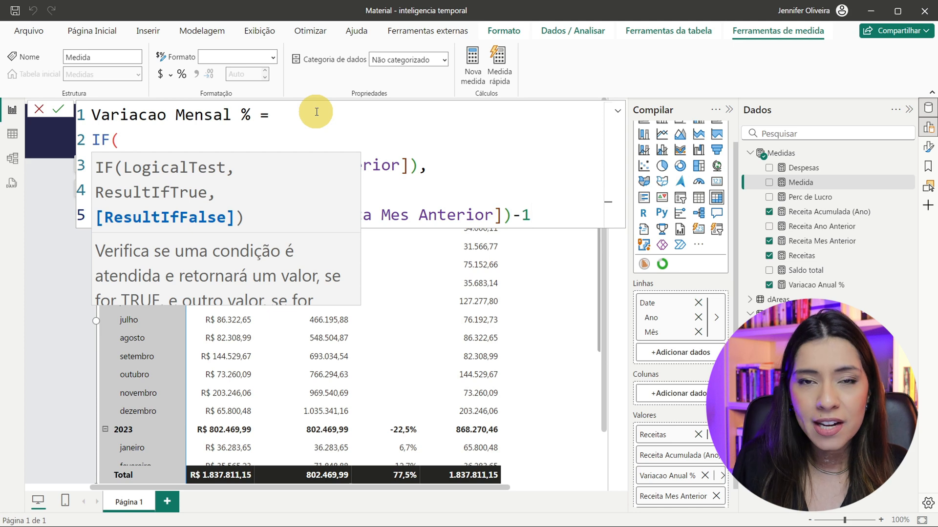
type(")")
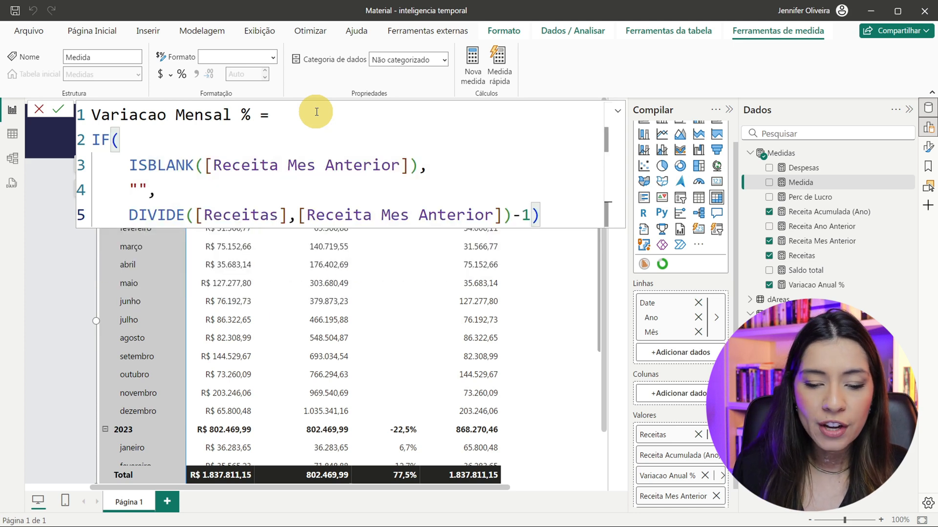
- Commit the Variacao Mensal % formula and add the measure to the matrix values
key("Return")
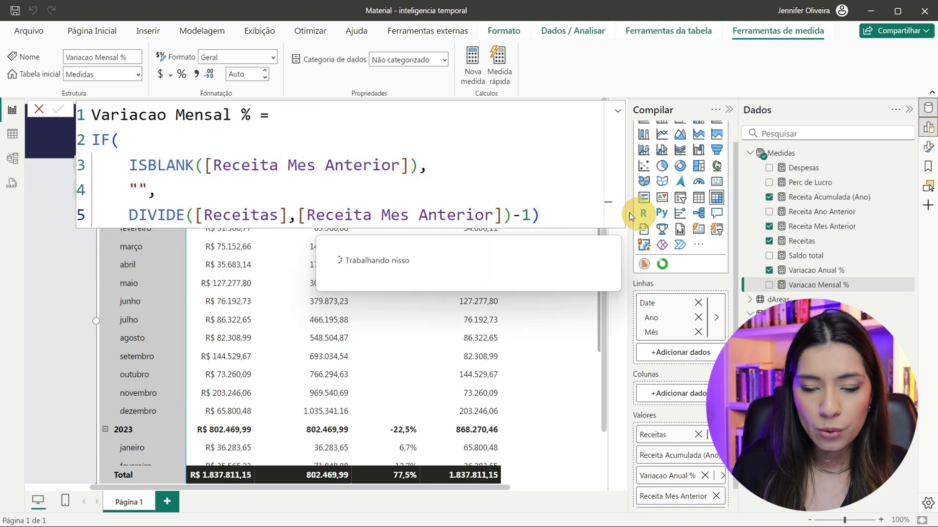
left_click(532, 333)
left_click_drag(826, 285, 524, 309)
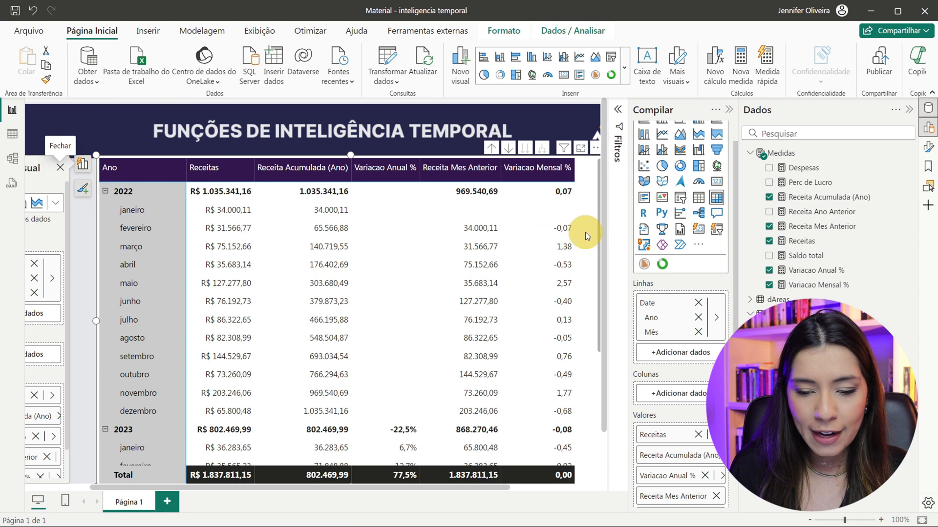
- Format the Variacao Mensal % measure as a percentage with 1 decimal place and collapse its formula
left_click(818, 286)
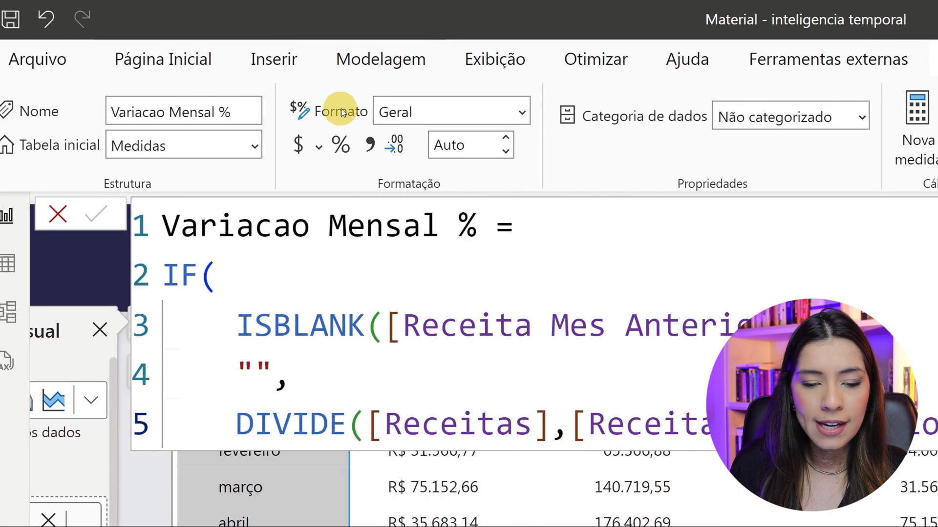
left_click(339, 145)
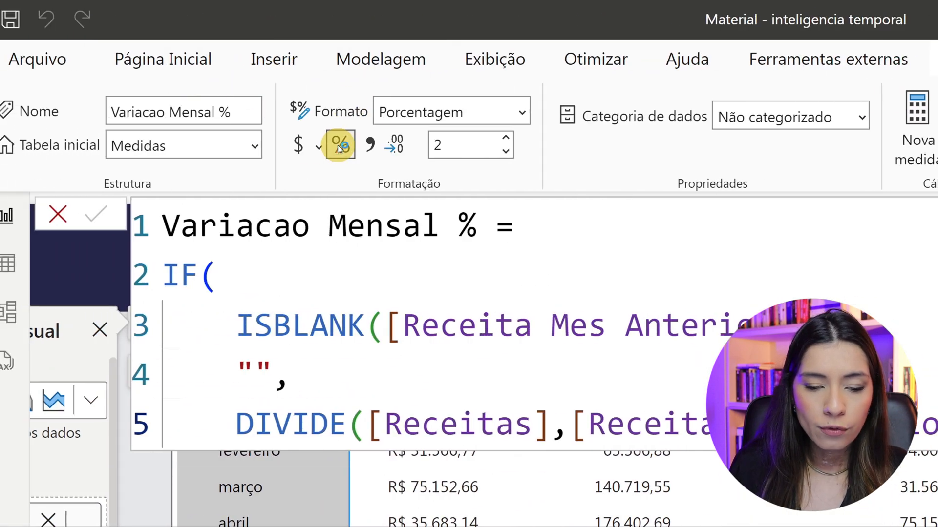
left_click(506, 150)
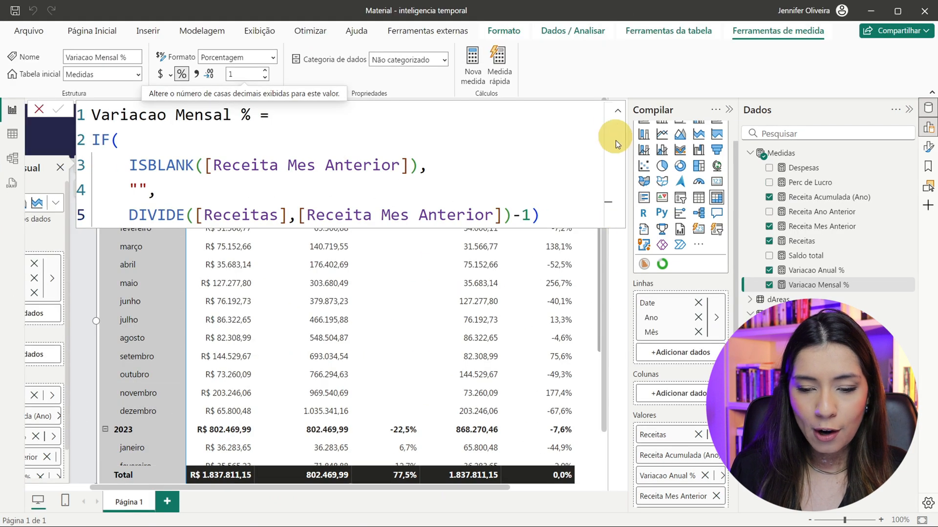
left_click(618, 110)
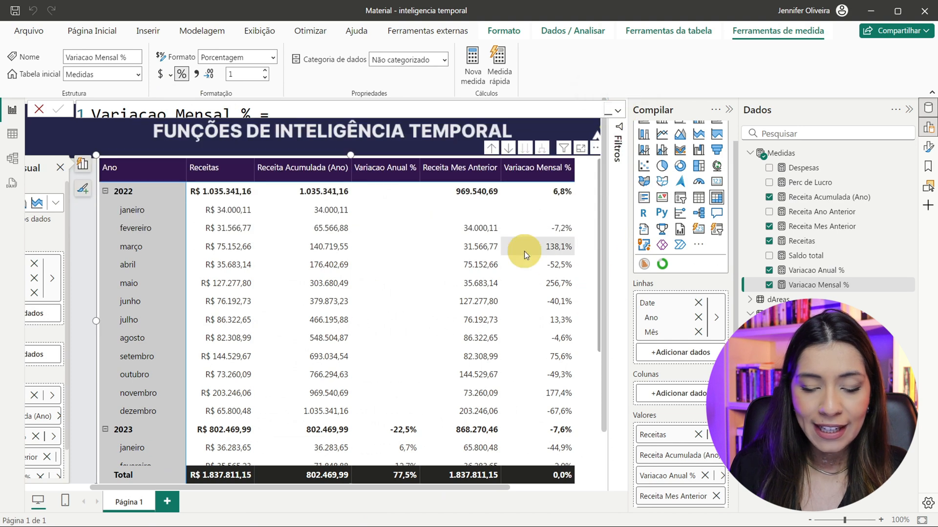